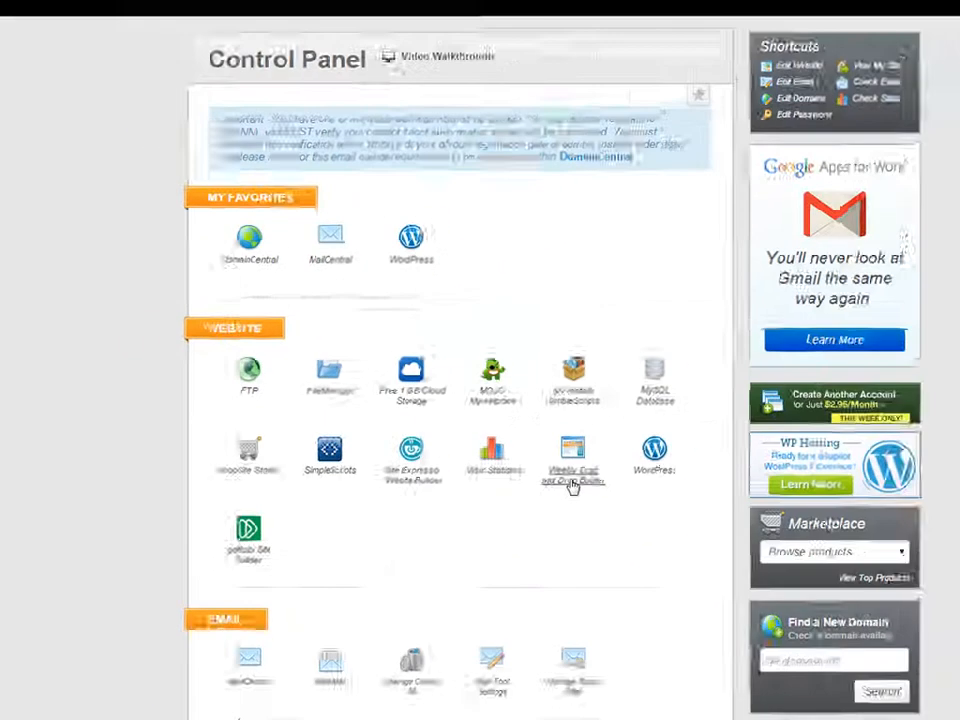
Open the Weebly Drag and Drop Builder from the control panel's Website section.
click(867, 630)
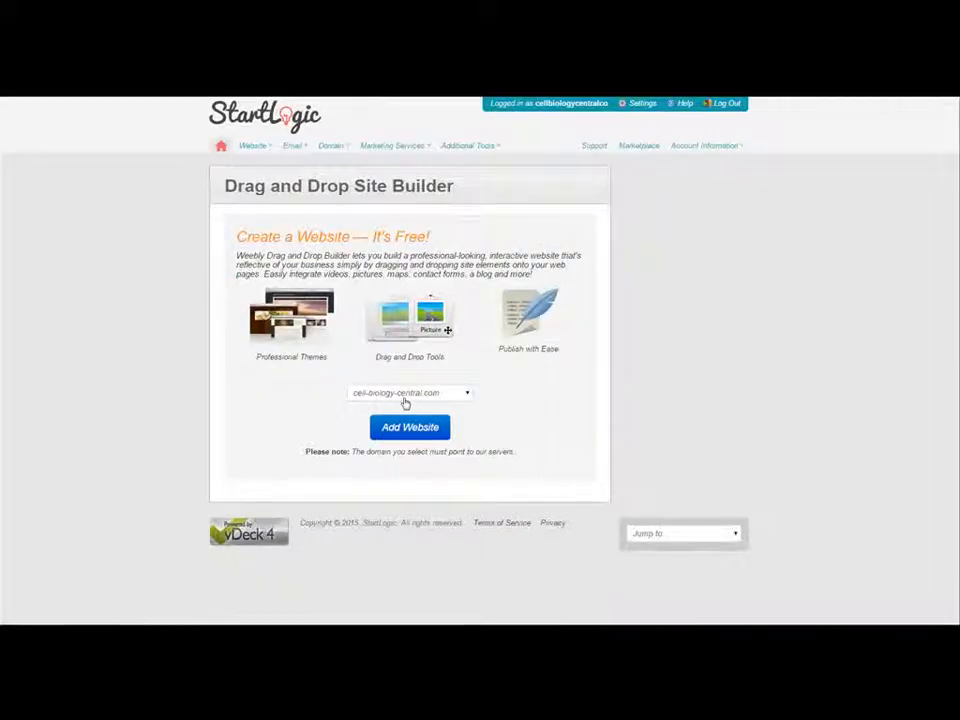
Add a website for cell-biology-central.com and open it in the Weebly editor.
click(409, 431)
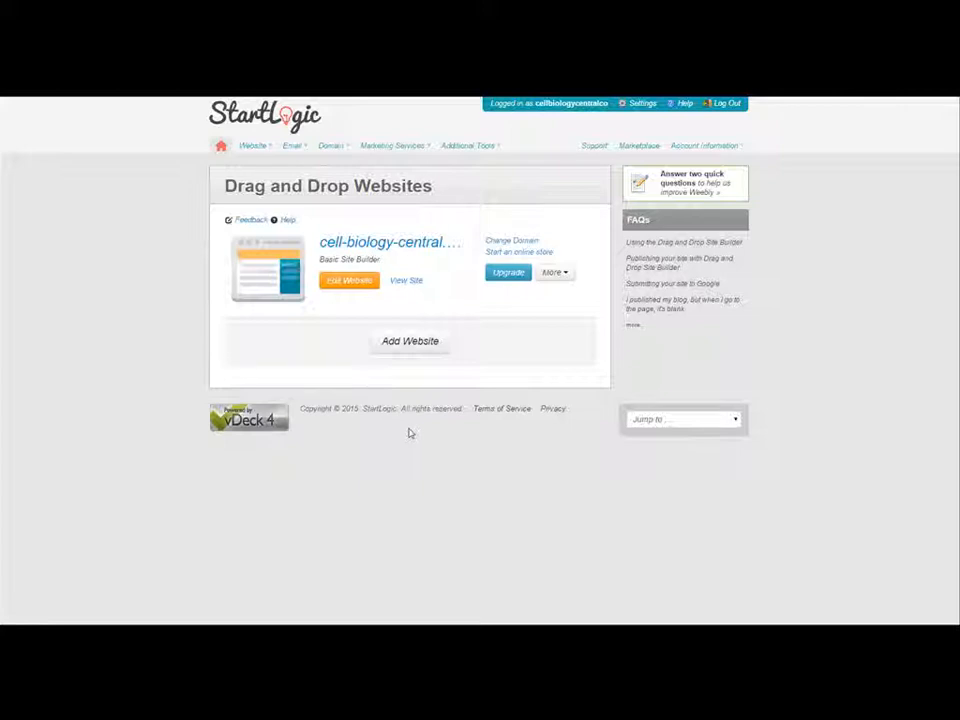
click(349, 283)
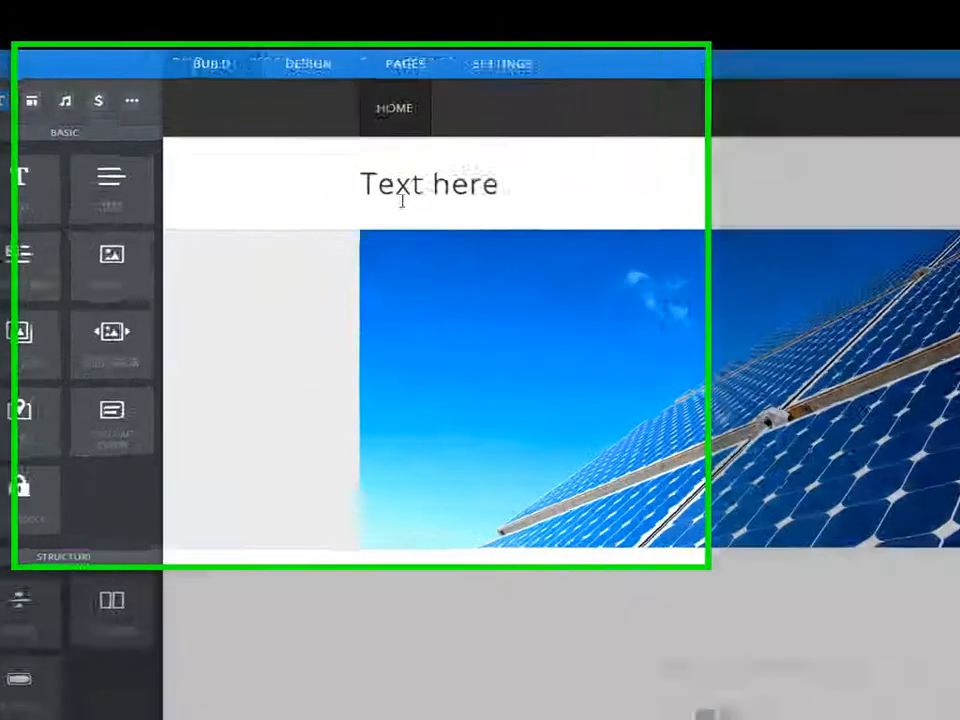
In General settings, change the site title to 'Cell Biology Central' and save it.
click(298, 186)
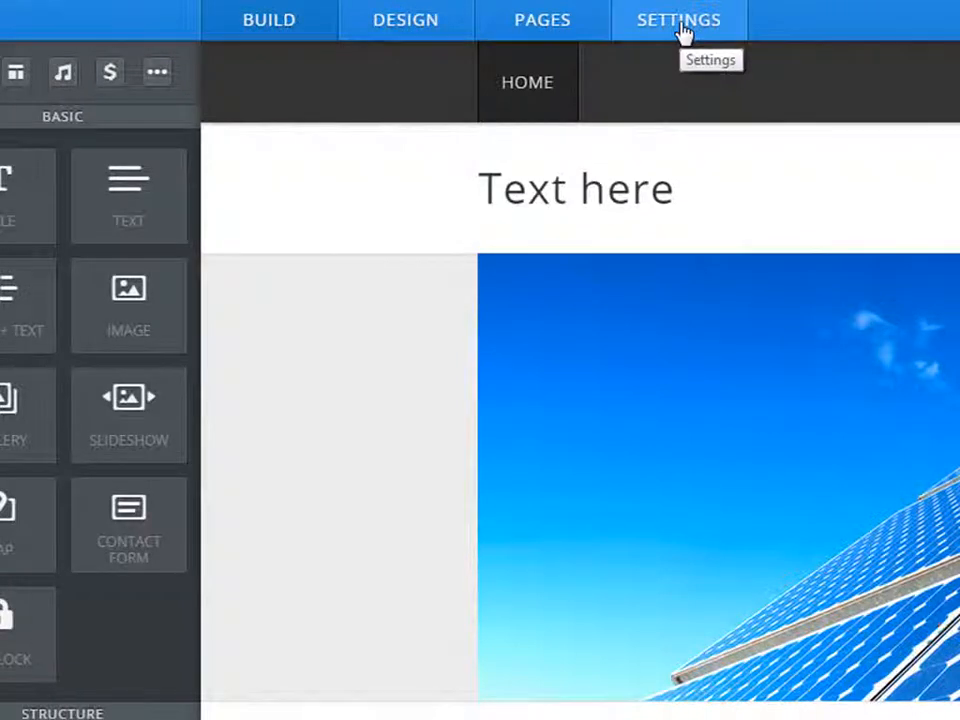
click(680, 33)
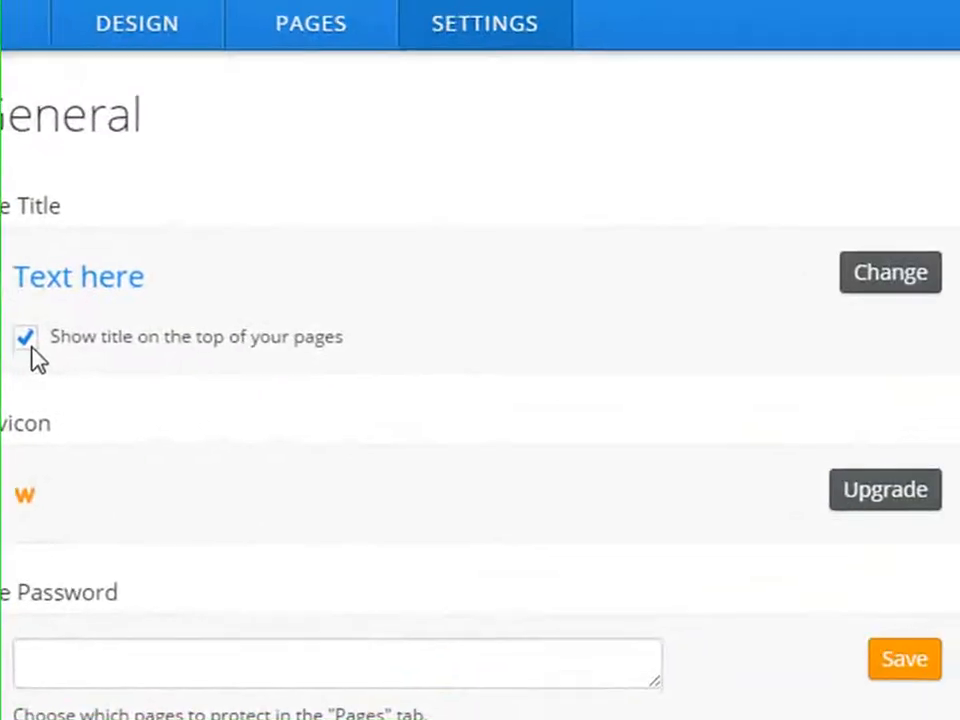
click(868, 290)
text(Cell Bilo)
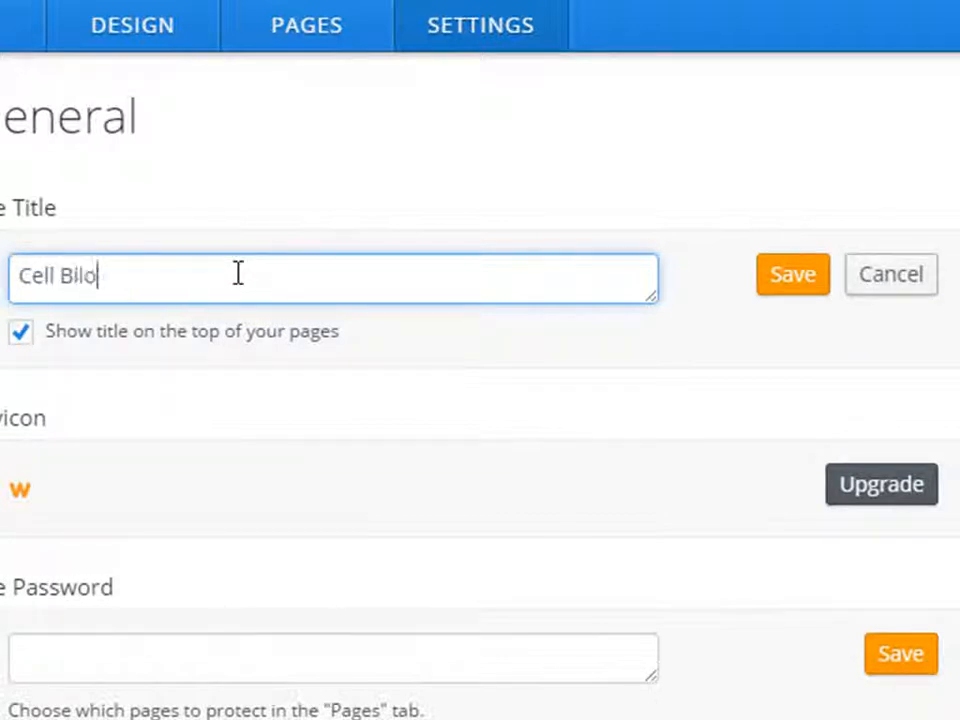
key(BackSpace)
key(BackSpace)
text(olgy Center)
key(BackSpace)
key(BackSpace)
text(ral)
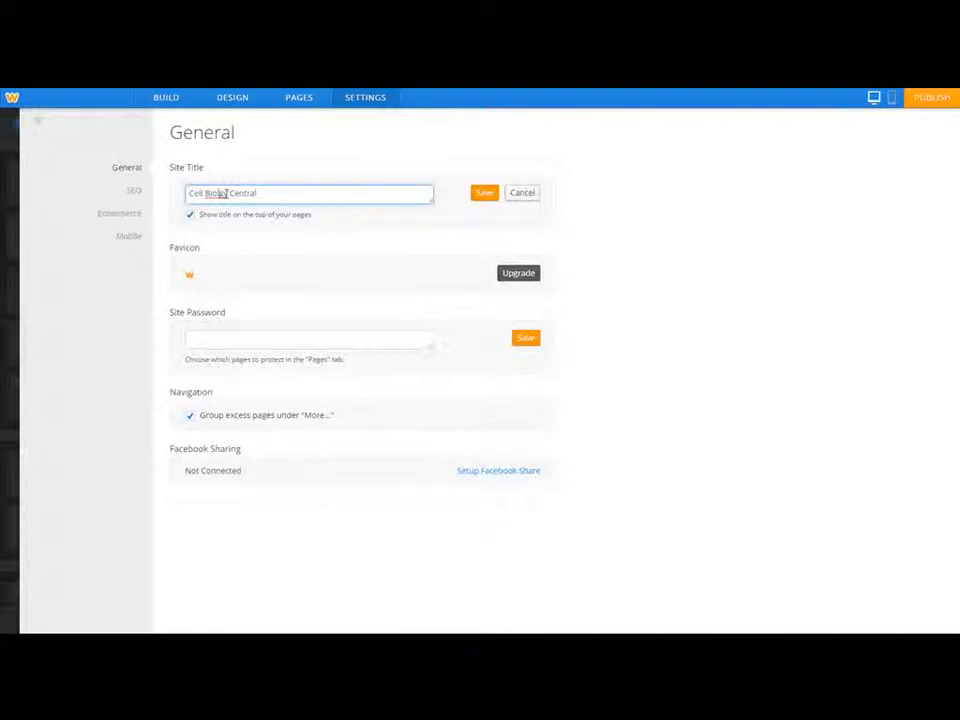
click(222, 193)
text(o)
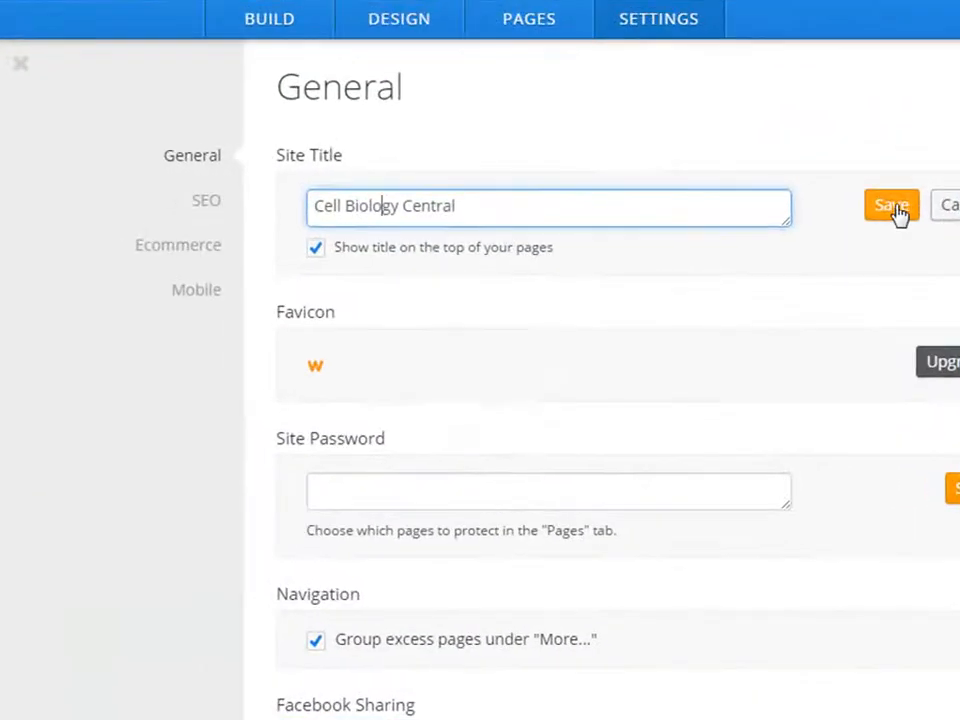
click(892, 209)
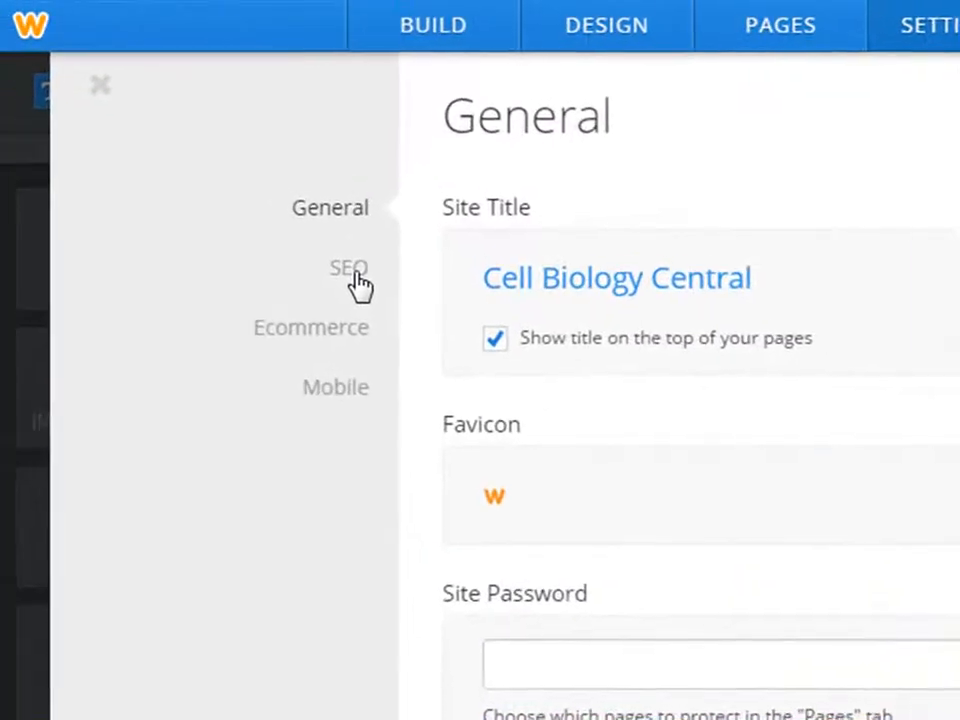
Save the SEO site description 'A place for all students to learn about cell biology'.
click(358, 284)
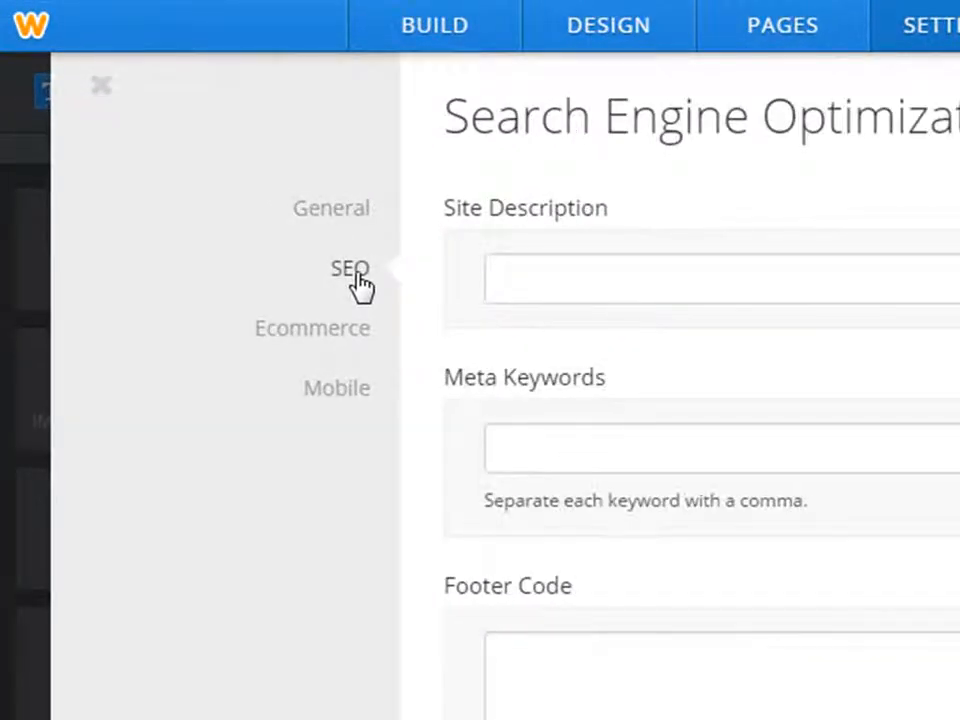
click(540, 271)
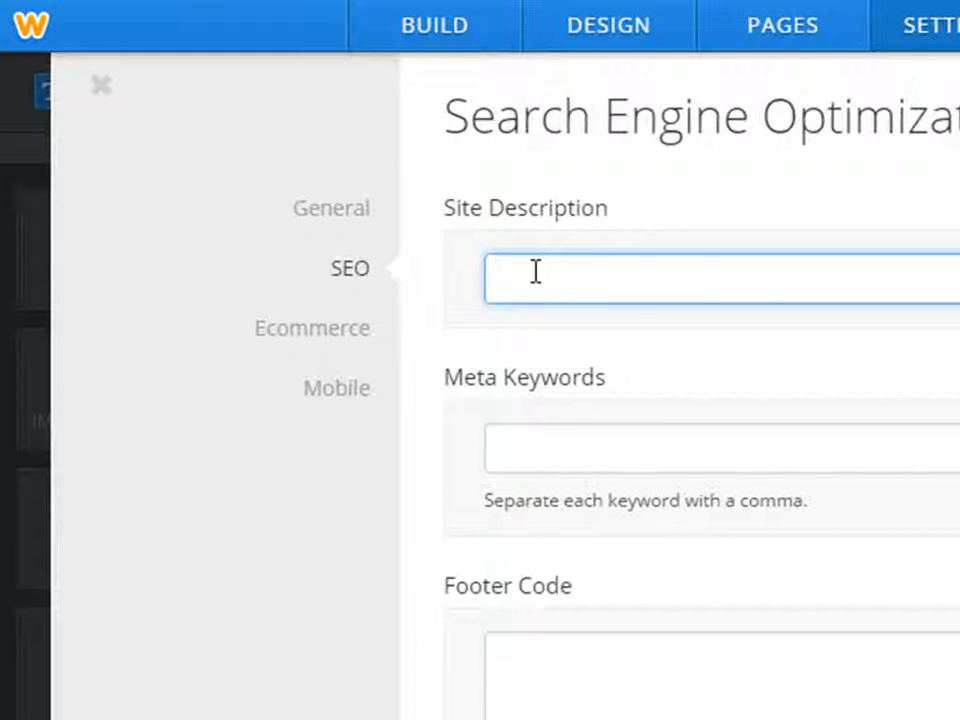
text(A place )
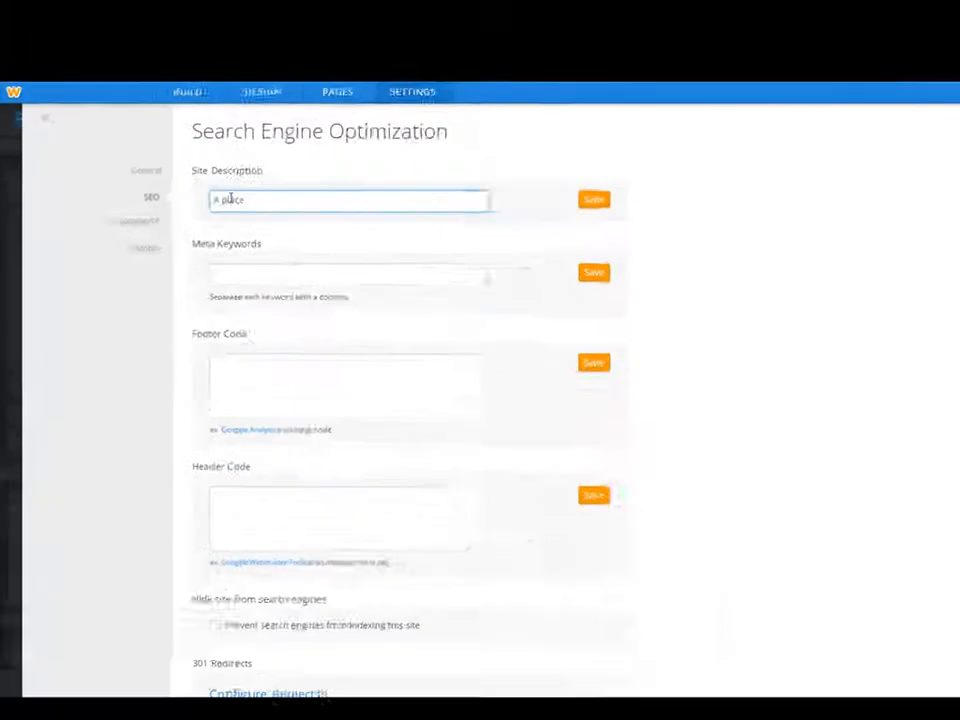
text(for all)
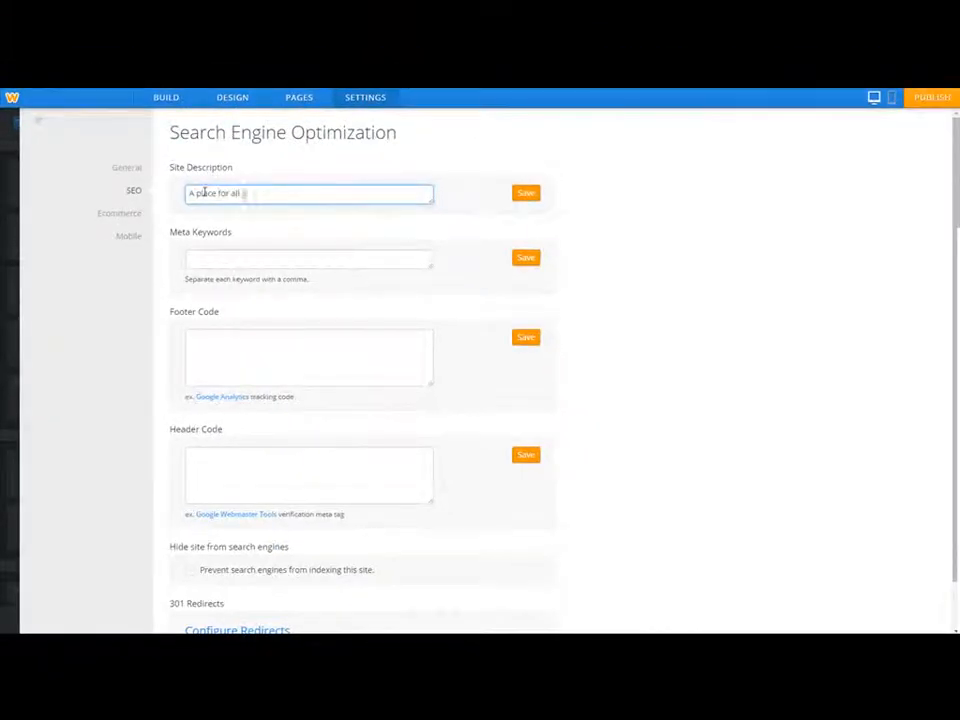
text( students to learn about)
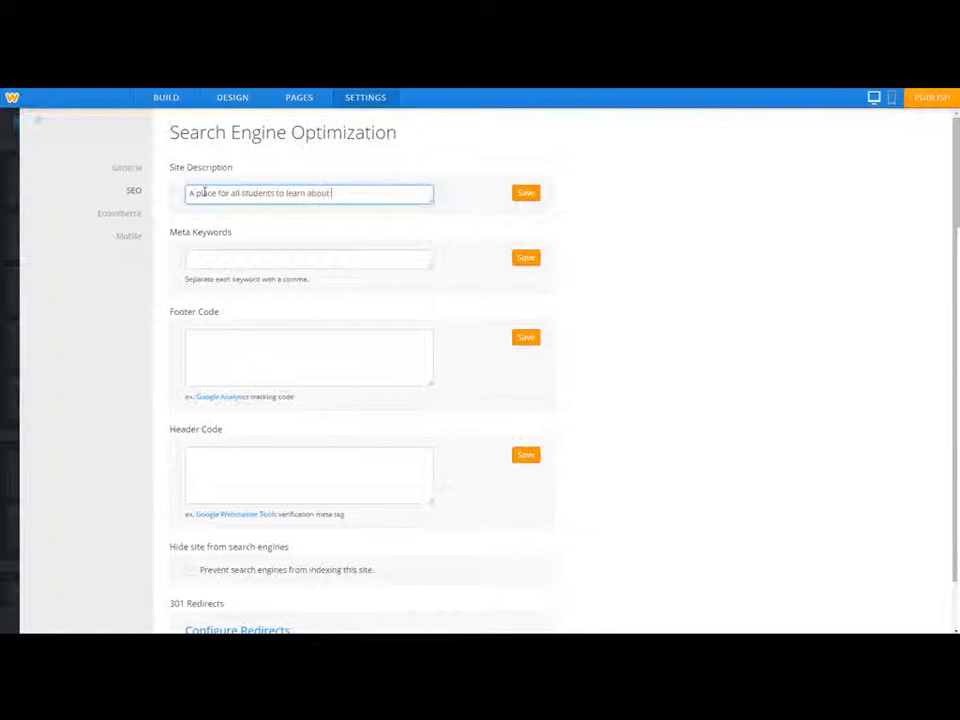
text( cell biology)
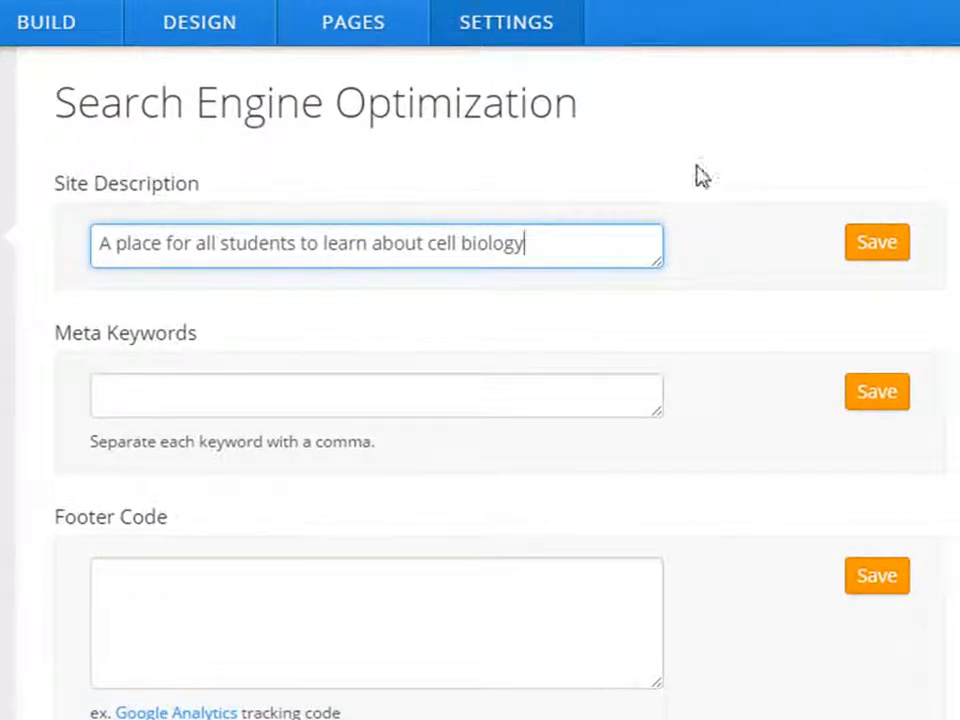
click(877, 246)
Save meta keywords 'cell biology, what is the cell, mob, cellular biology' and return to building.
click(192, 389)
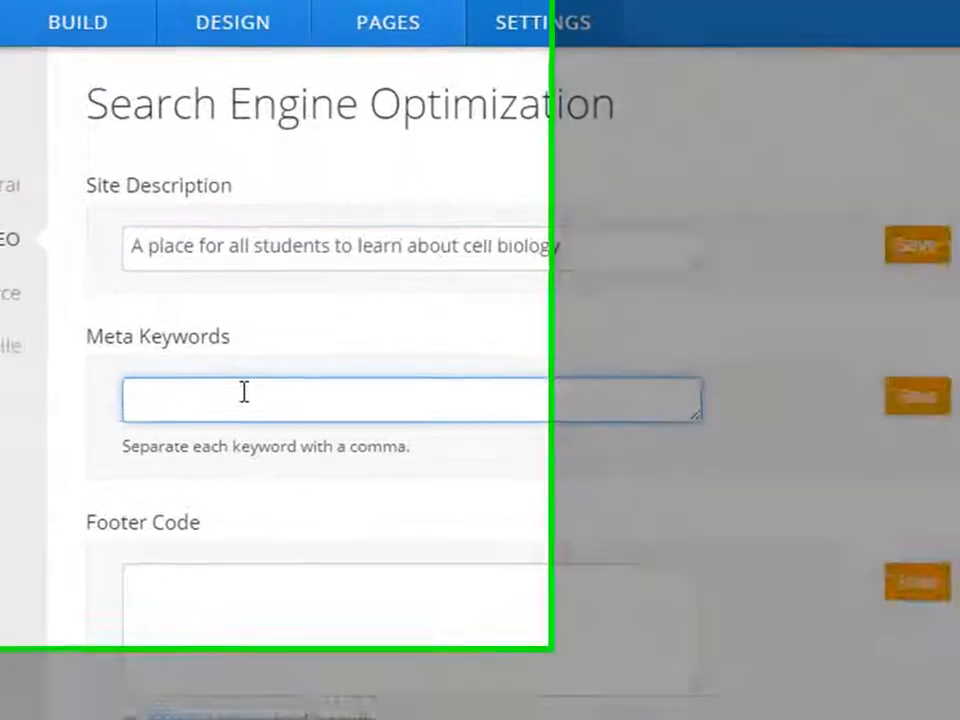
text(cell)
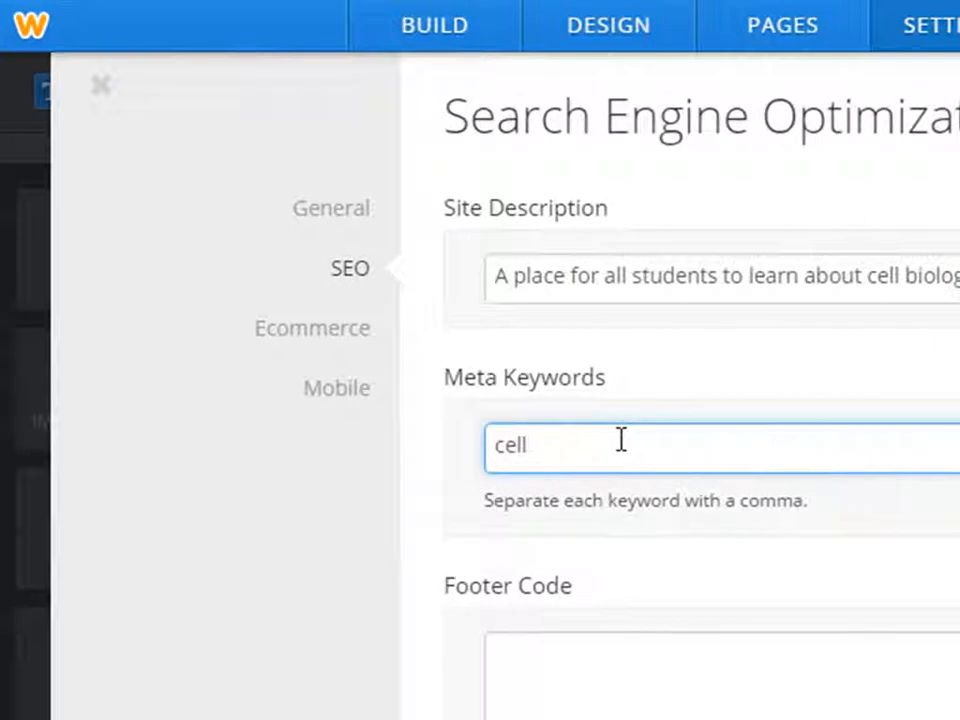
text( biology, what is the)
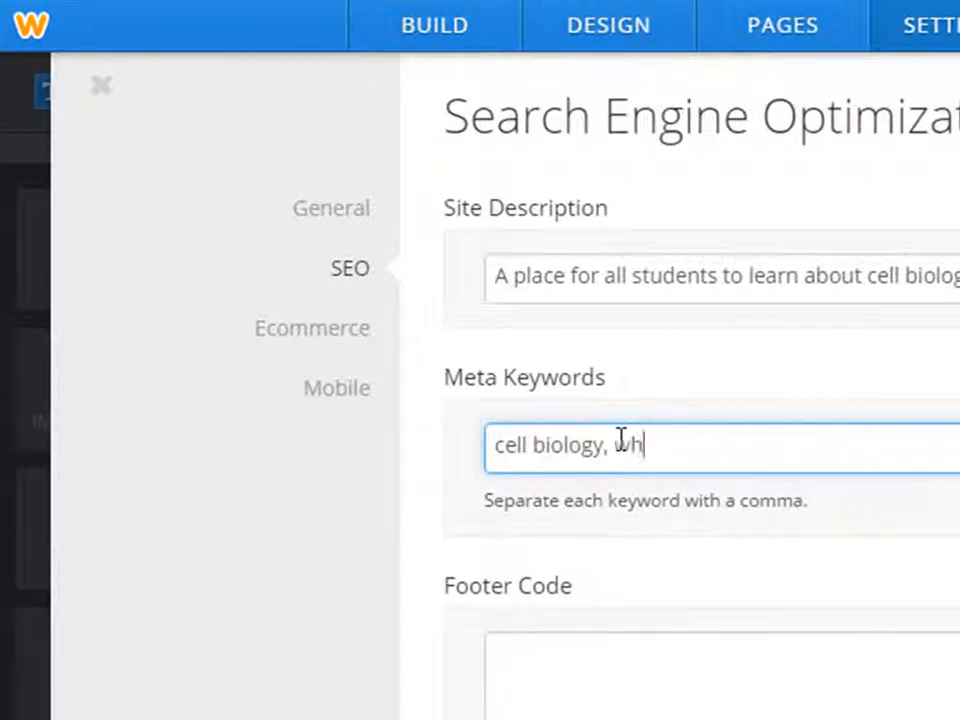
text( cell,)
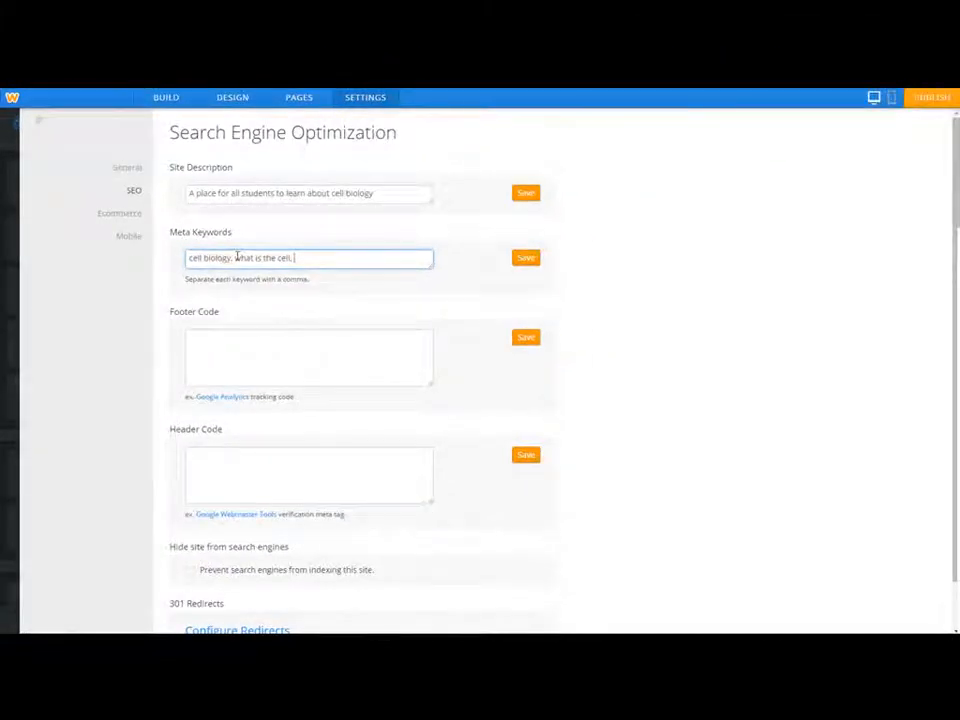
text(mob, )
text(cell,)
text(r)
key(BackSpace)
key(BackSpace)
text(lar biology)
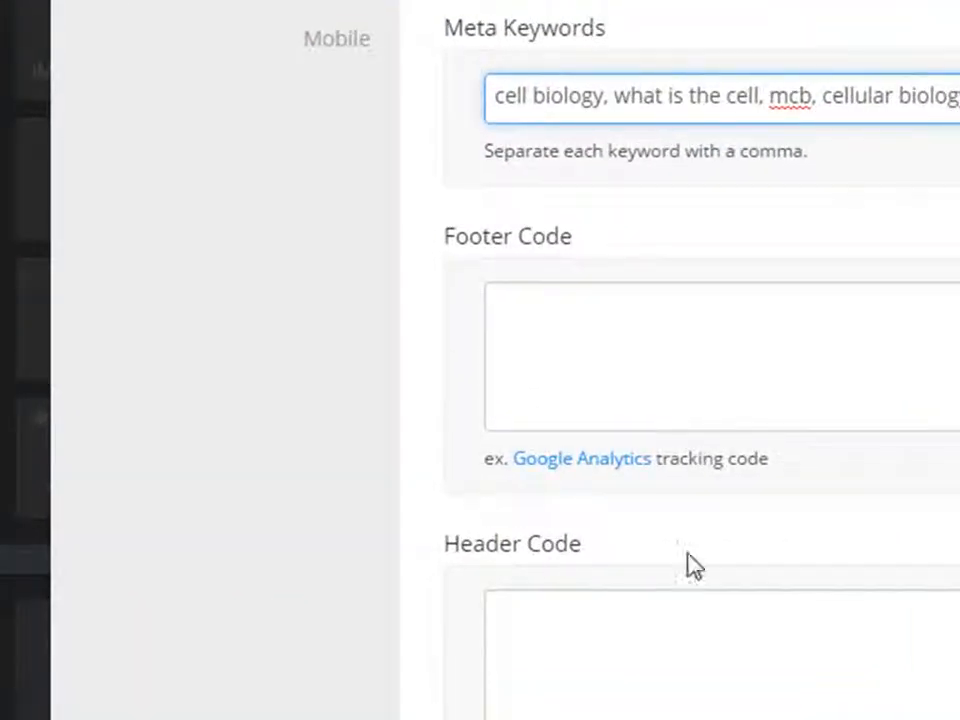
scroll(688, 685, down, 1)
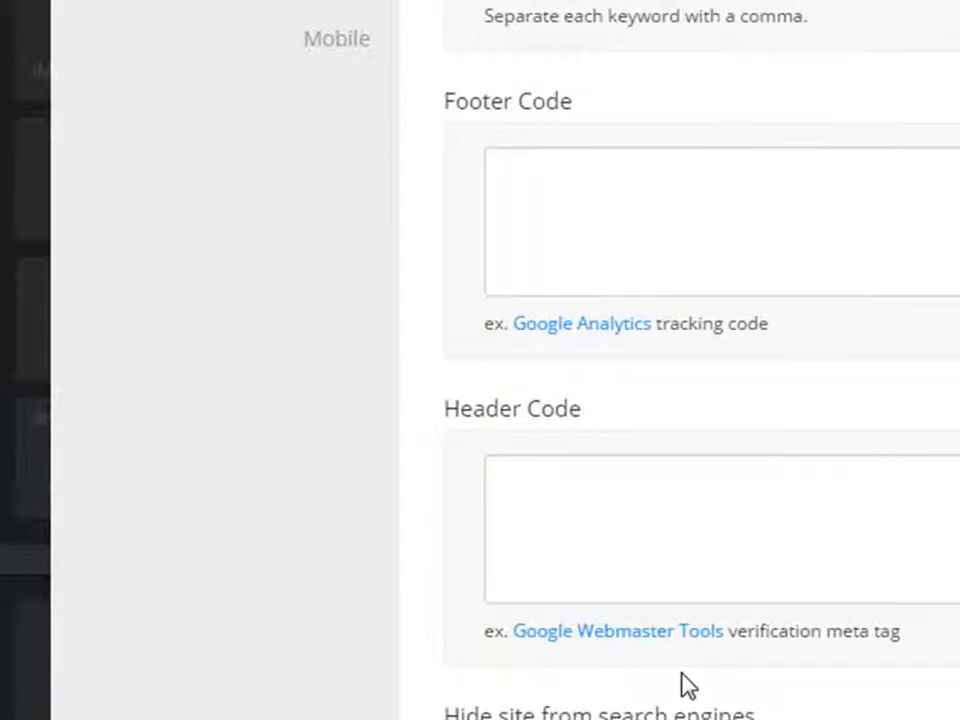
scroll(684, 673, up, 1)
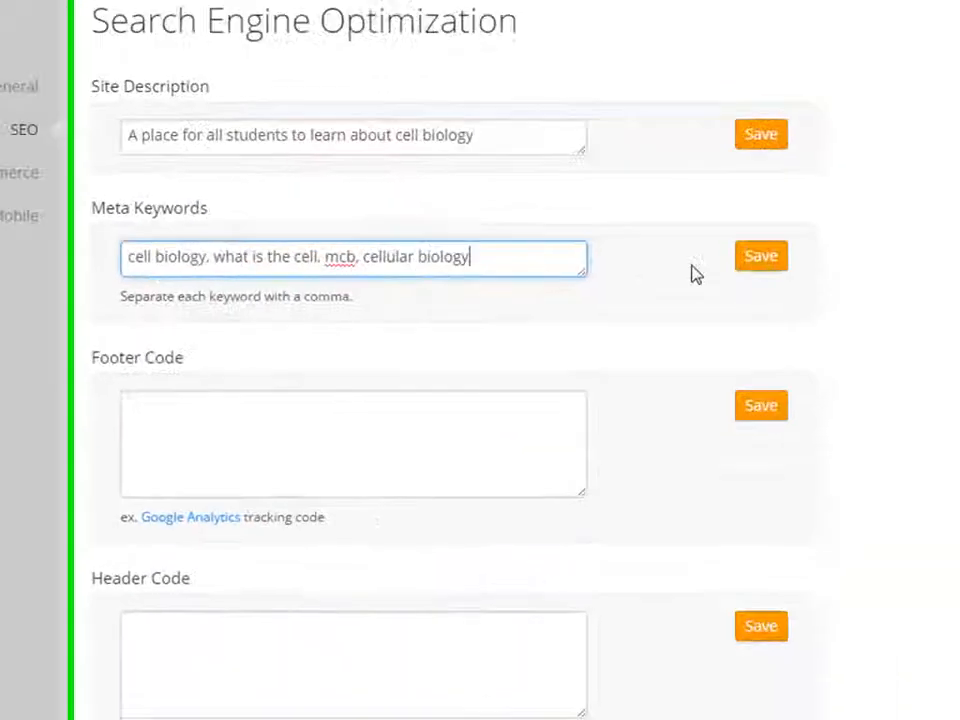
click(827, 239)
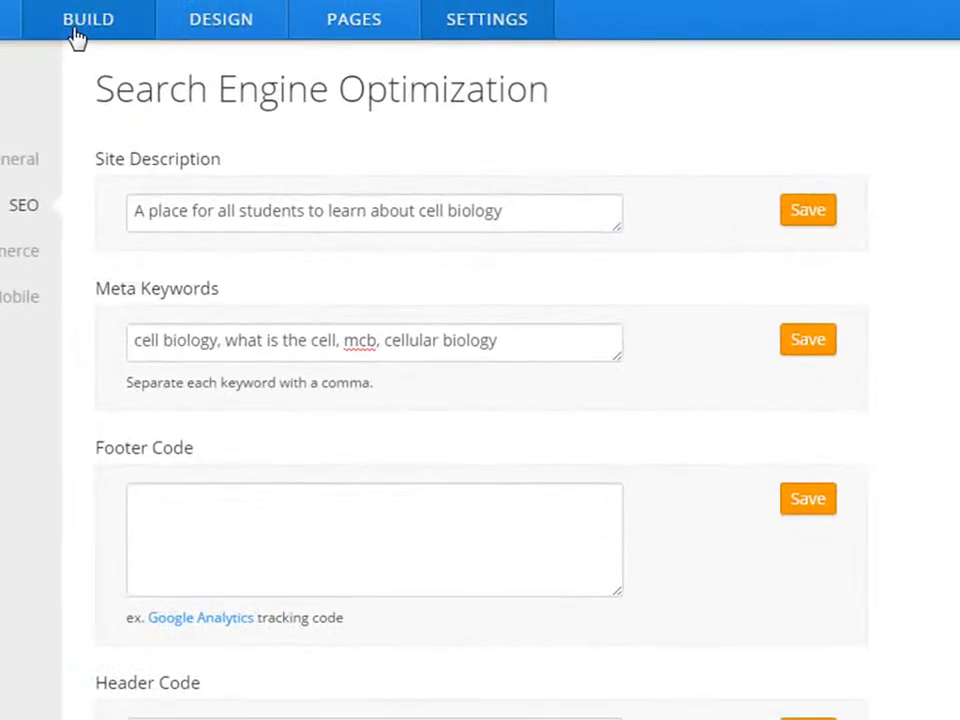
click(75, 30)
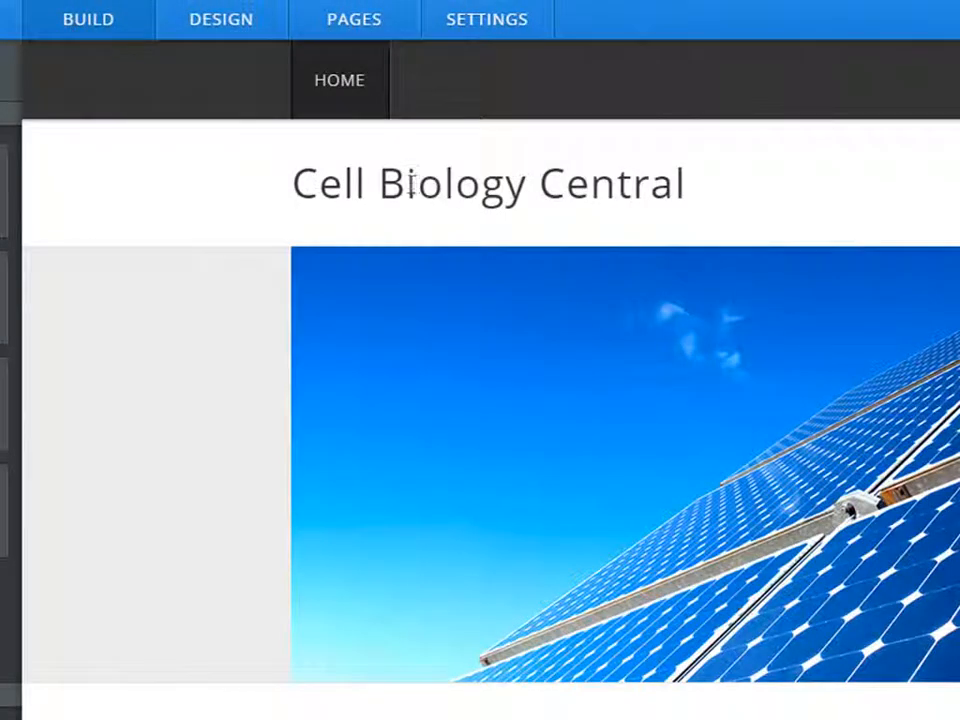
Switch the home page to the No header layout and dismiss the header-hidden notice.
mouse_move(523, 182)
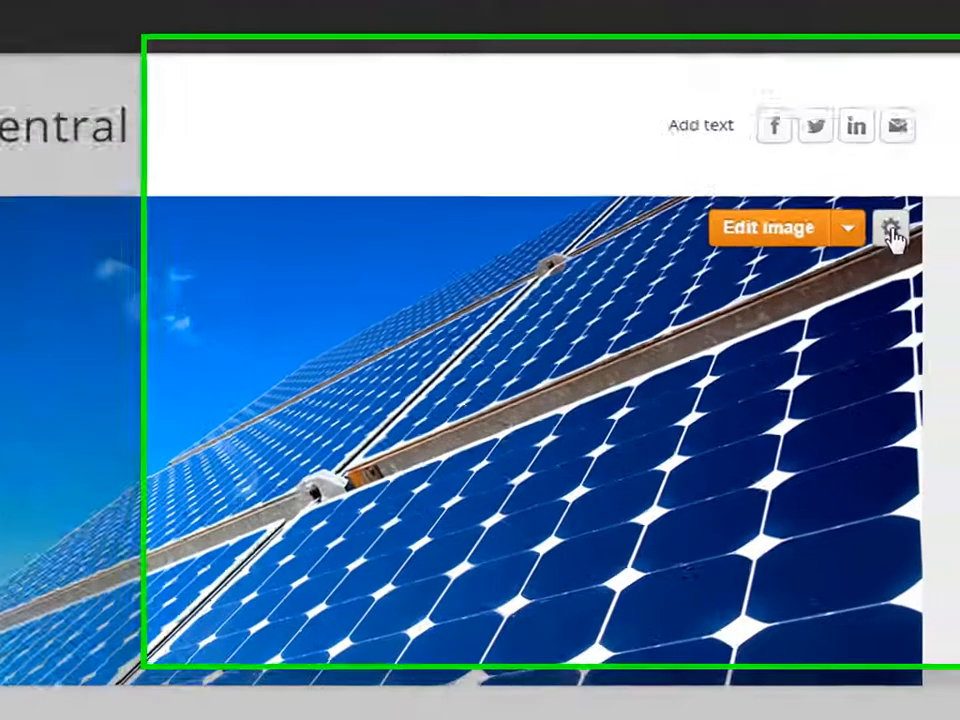
click(926, 247)
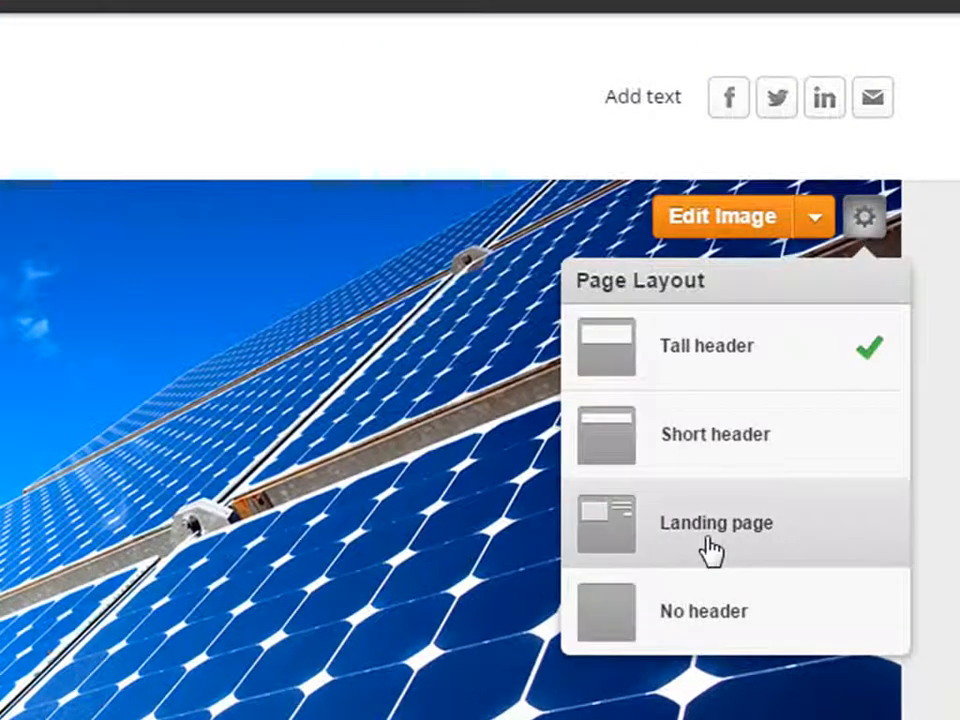
click(698, 630)
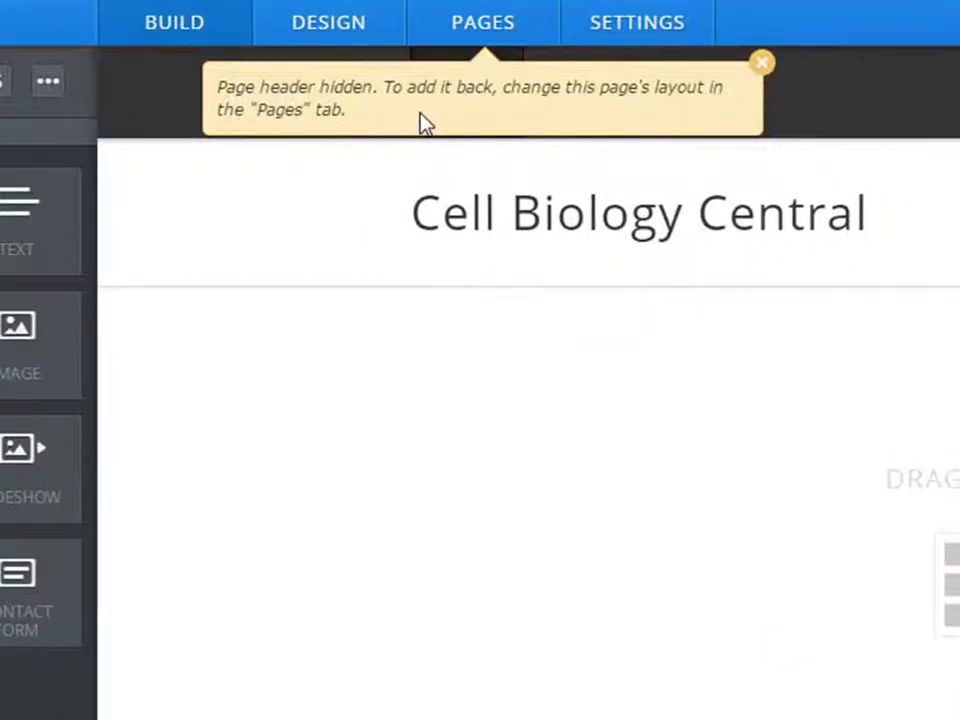
click(763, 66)
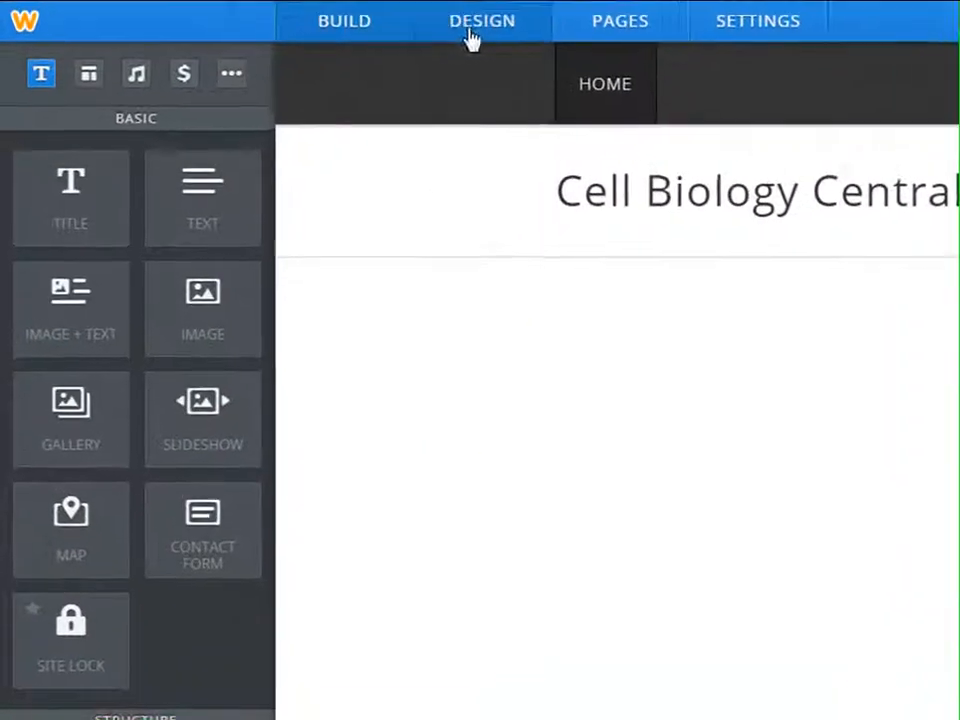
Preview the green hiking theme from the theme gallery and choose it for the site.
click(226, 104)
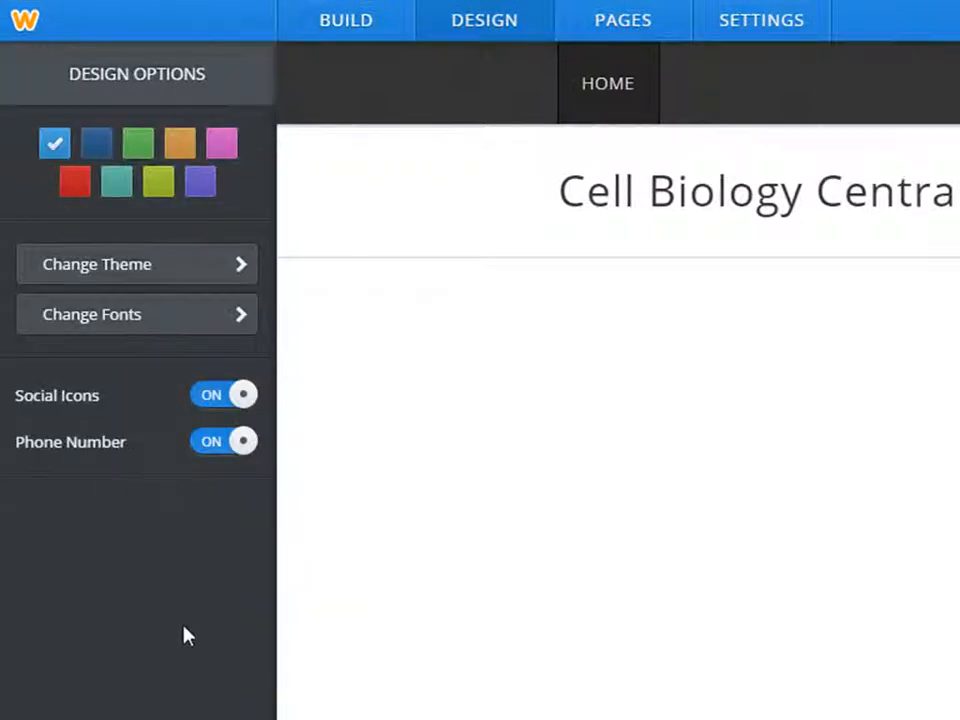
click(150, 270)
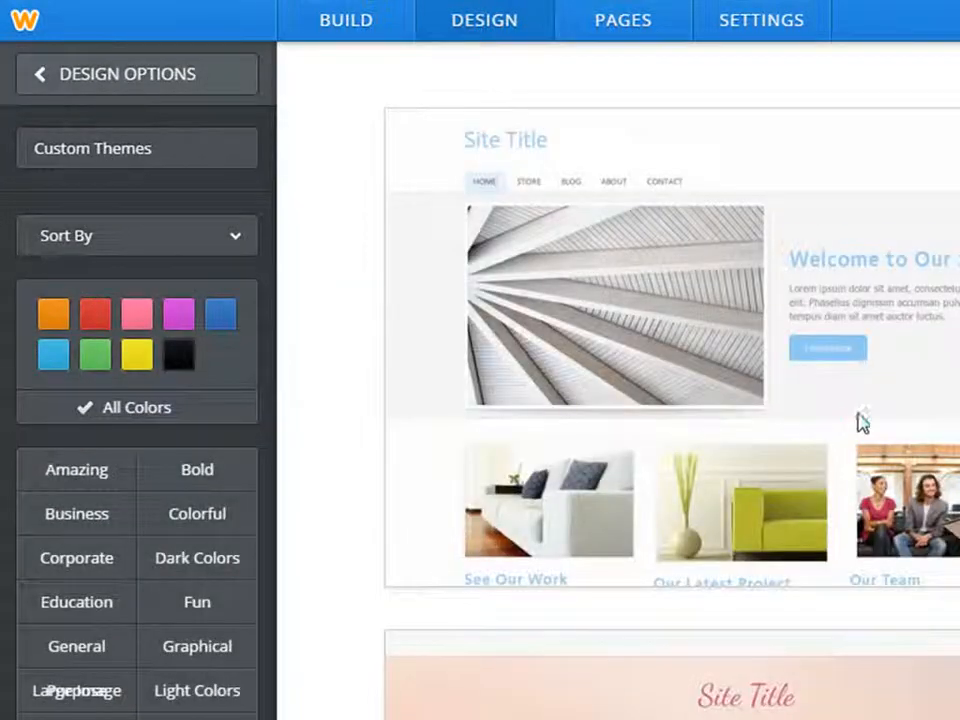
mouse_move(846, 420)
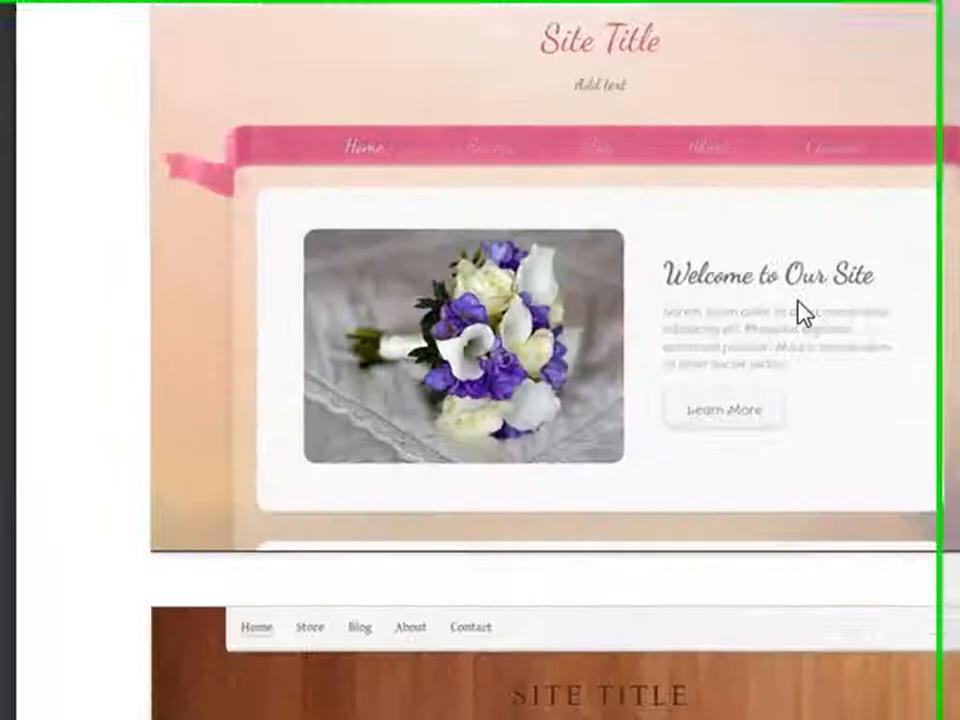
scroll(798, 302, down, 3)
scroll(828, 310, down, 2)
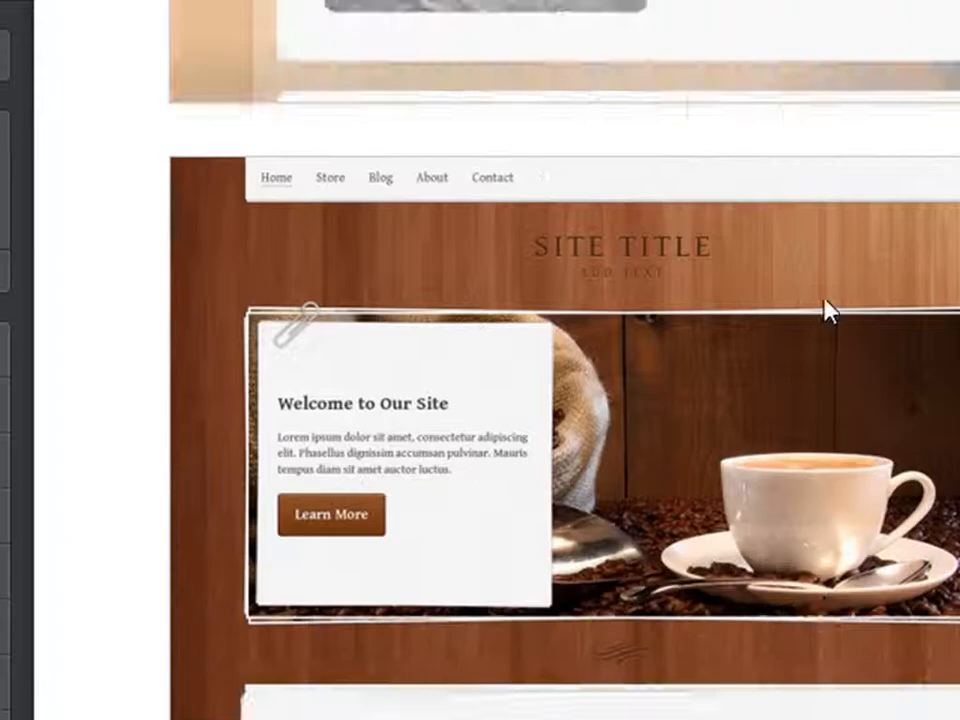
scroll(828, 310, down, 3)
scroll(828, 310, down, 3)
scroll(828, 310, down, 2)
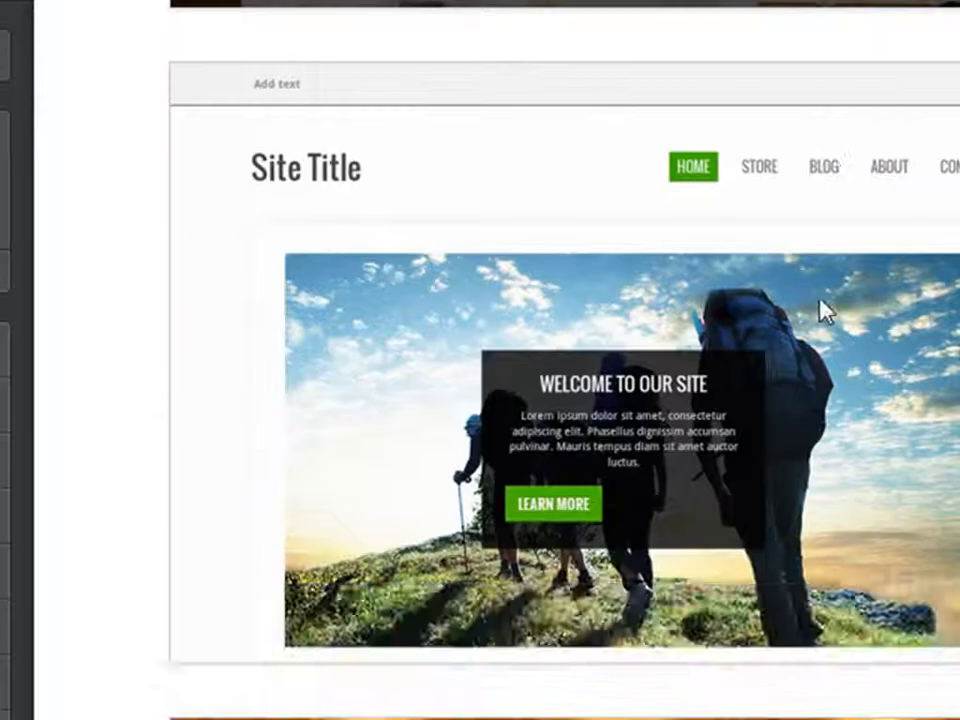
mouse_move(542, 289)
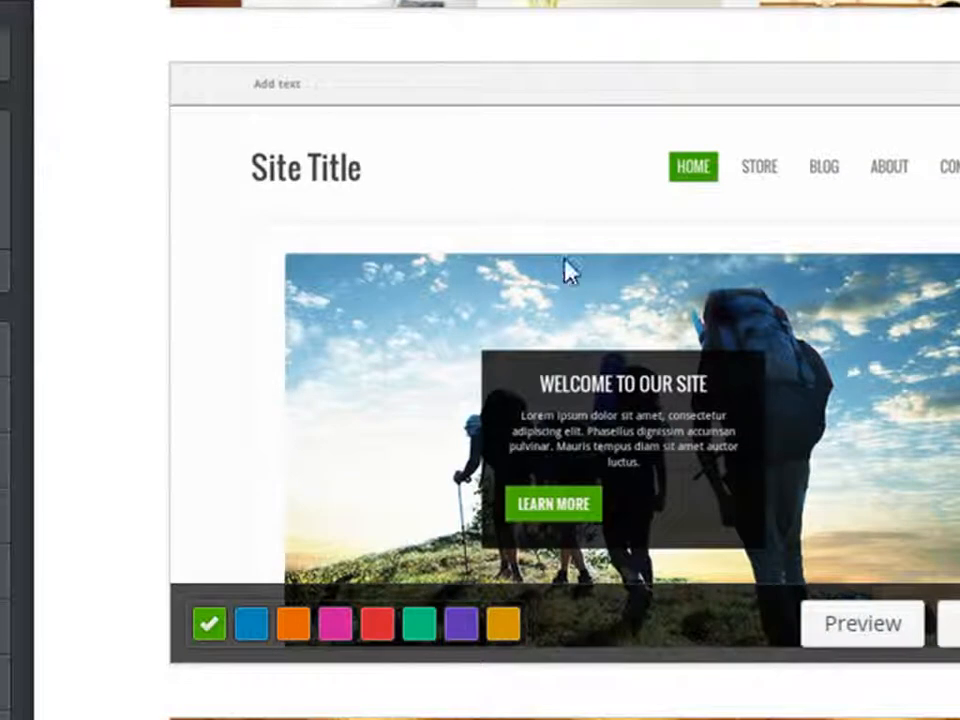
click(866, 636)
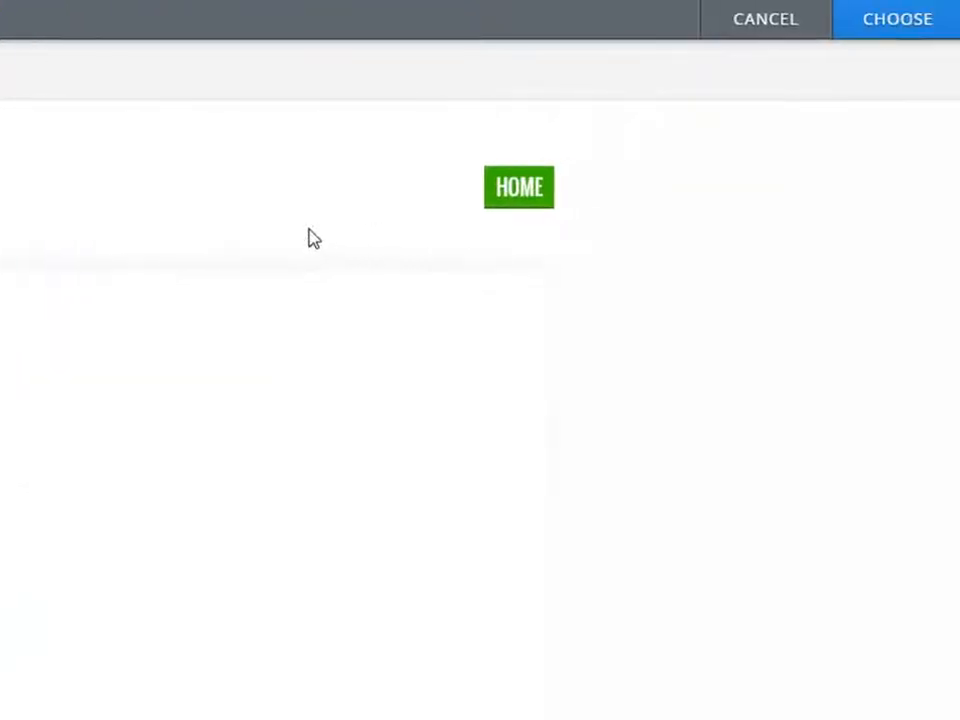
click(890, 30)
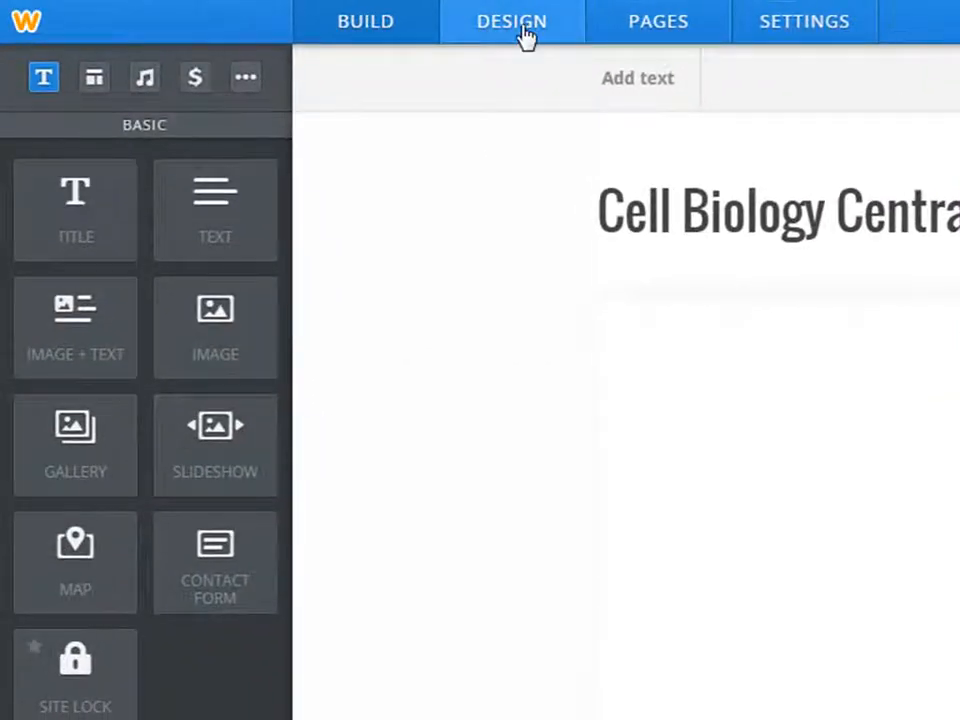
Add a standard page named 'Notes' with the No Header layout.
click(640, 30)
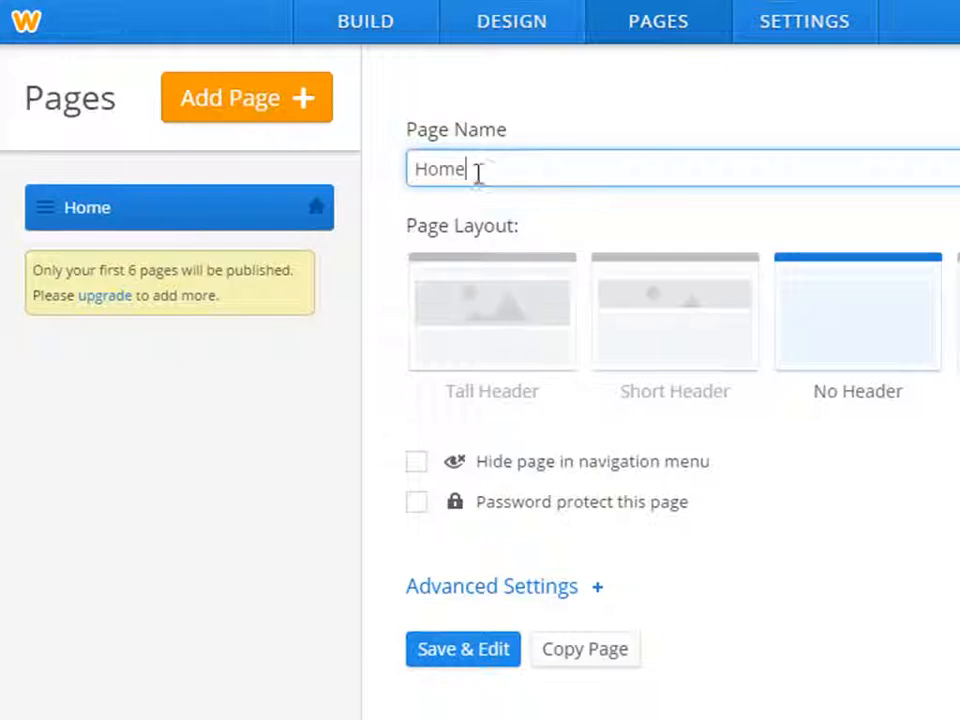
click(292, 121)
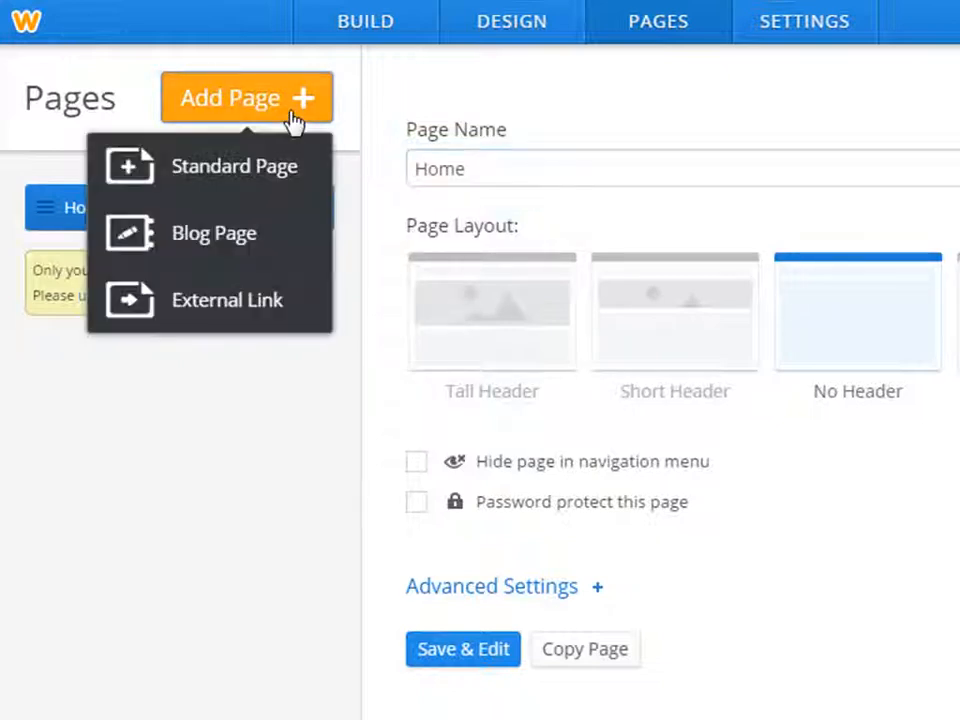
click(236, 176)
click(472, 163)
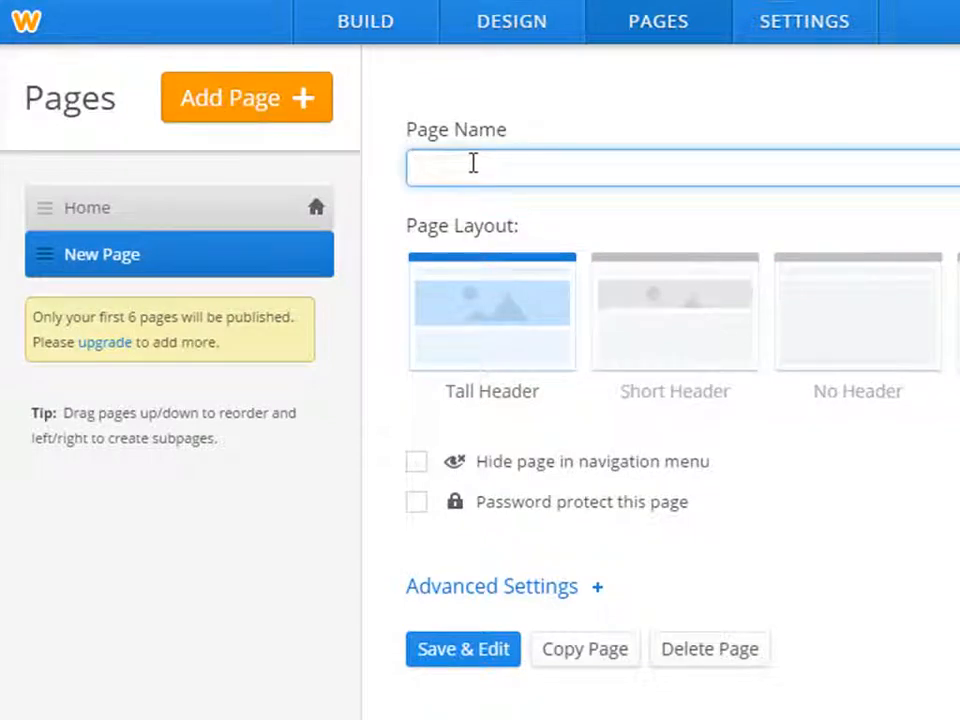
text(Nnotes)
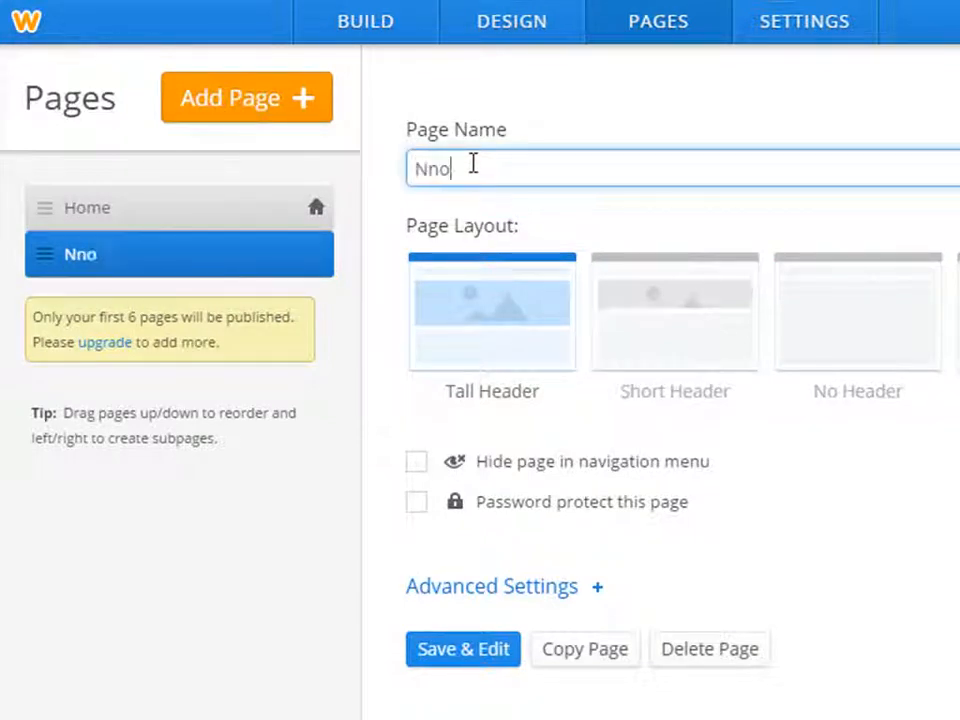
key(BackSpace)
key(BackSpace)
key(BackSpace)
key(BackSpace)
text(otes)
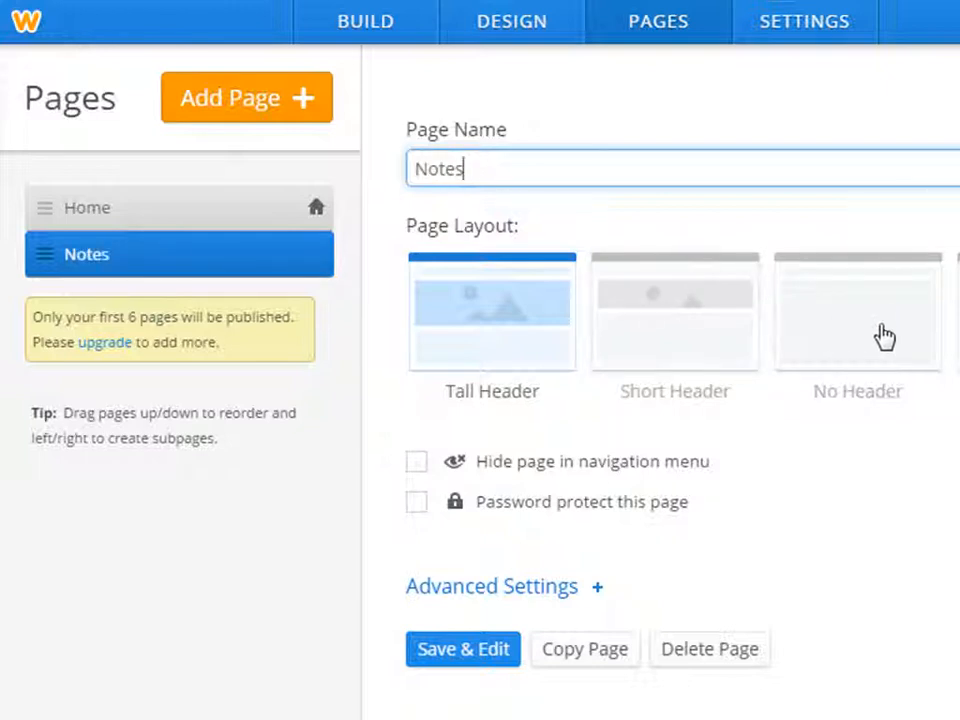
click(873, 336)
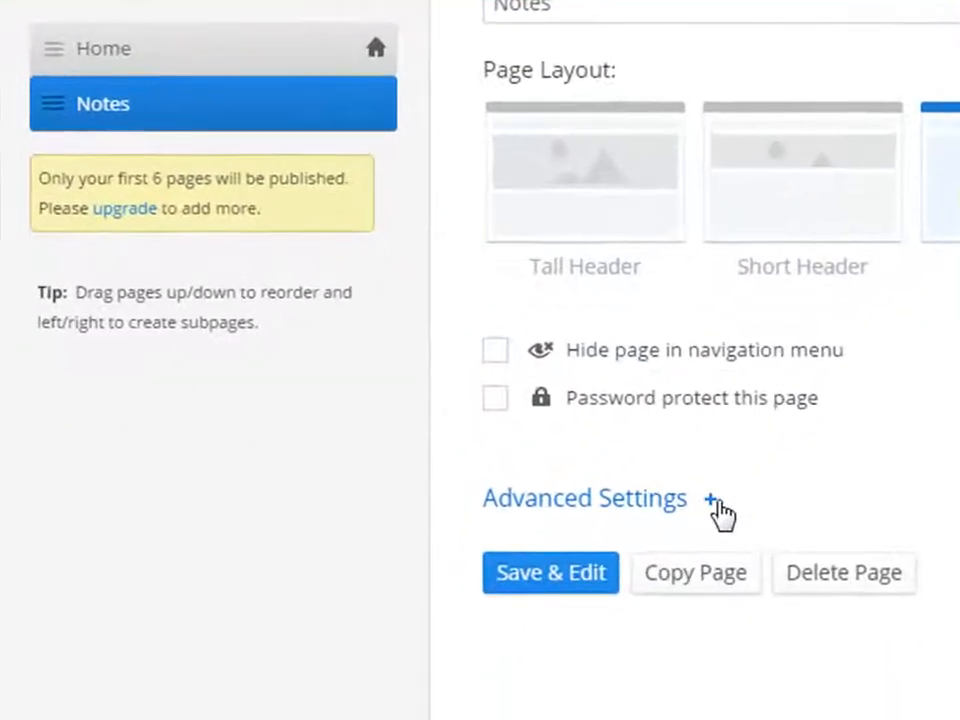
click(710, 503)
Give the Notes page the title 'Cell Biology Notes' and a cell biology class-notes description.
click(596, 607)
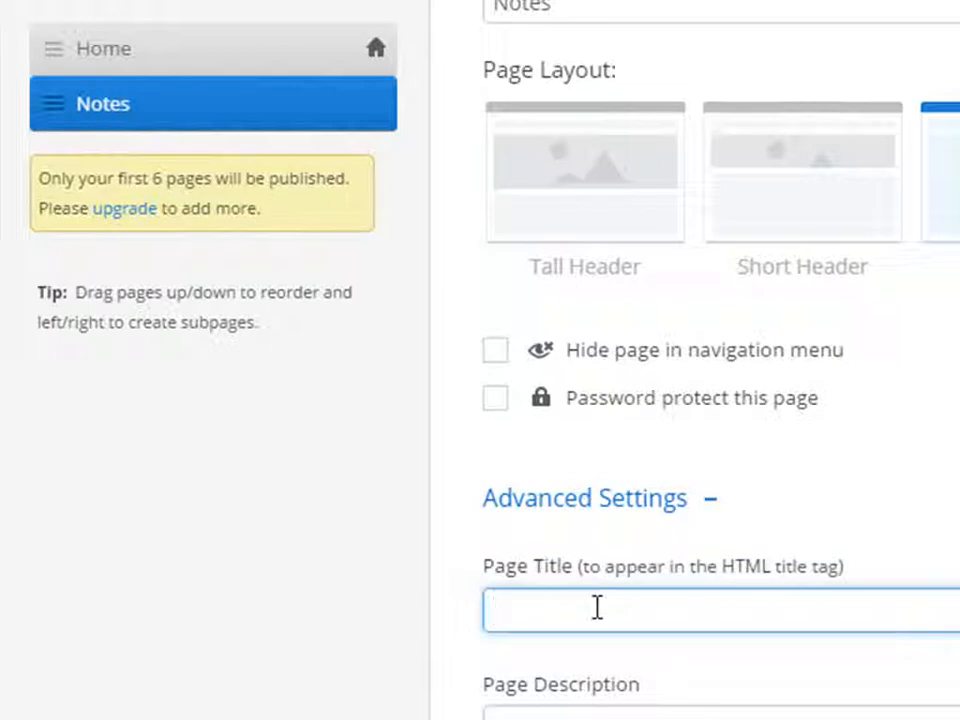
text(Cel)
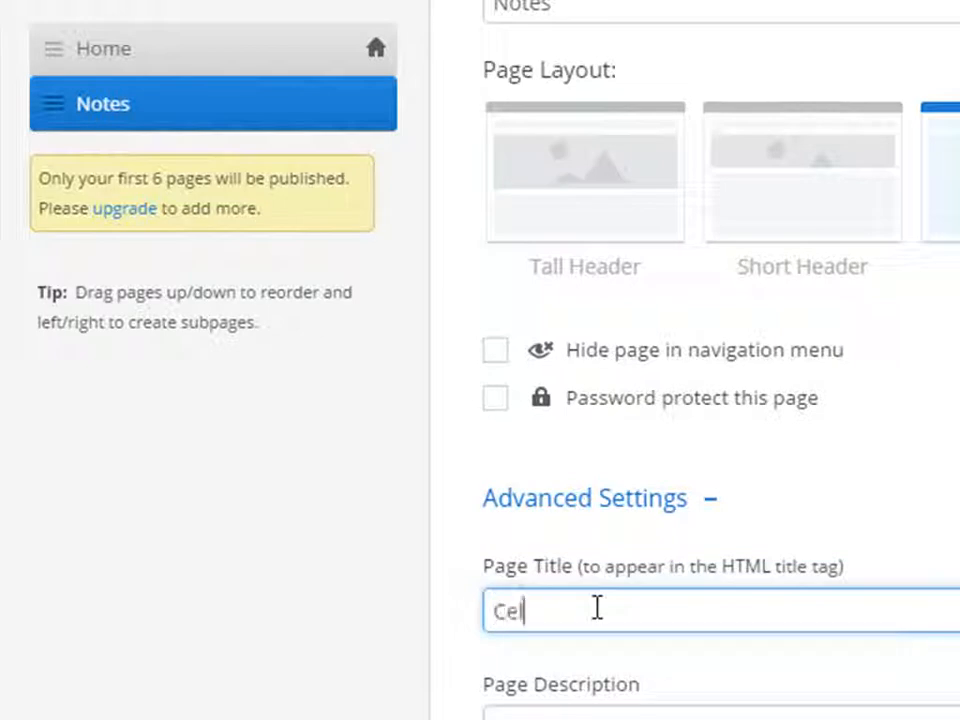
text(l Bilo)
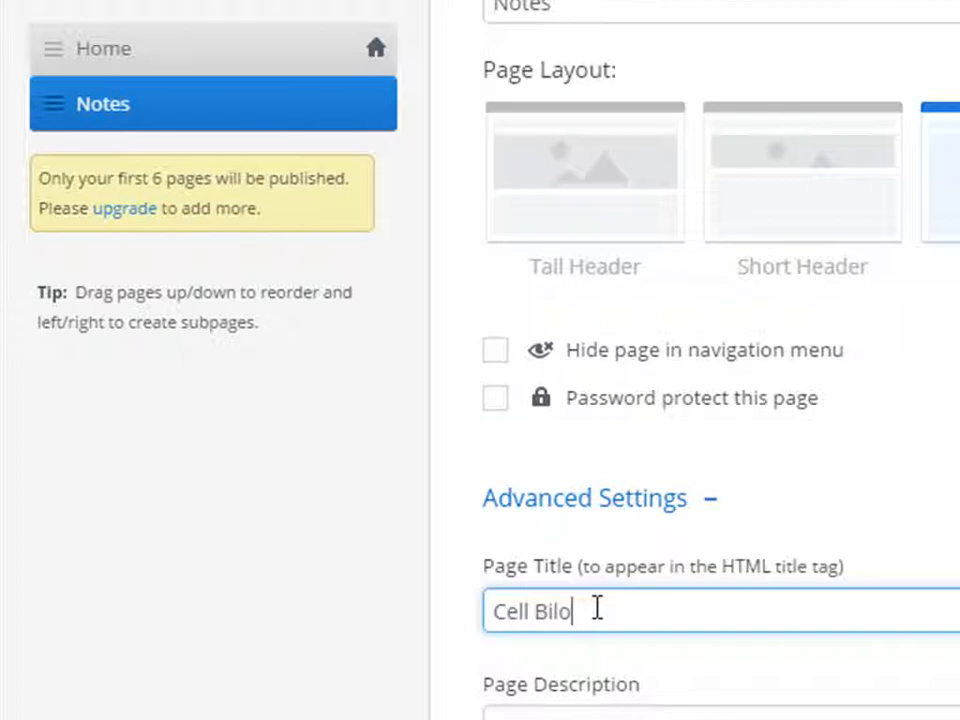
key(BackSpace)
key(BackSpace)
text(ology Noie)
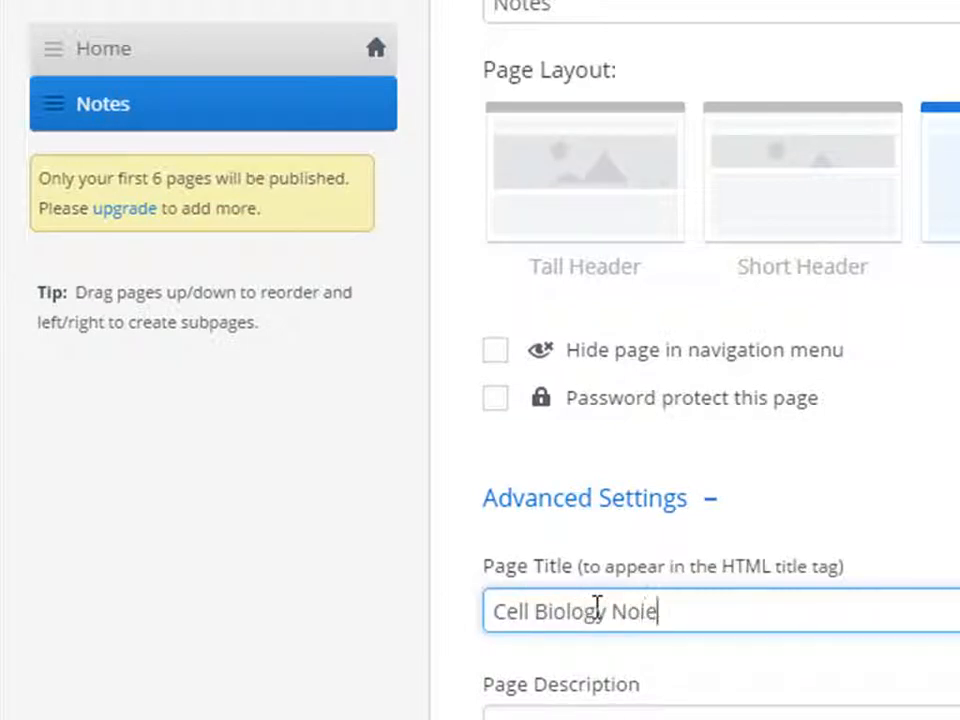
key(BackSpace)
key(BackSpace)
text(tes)
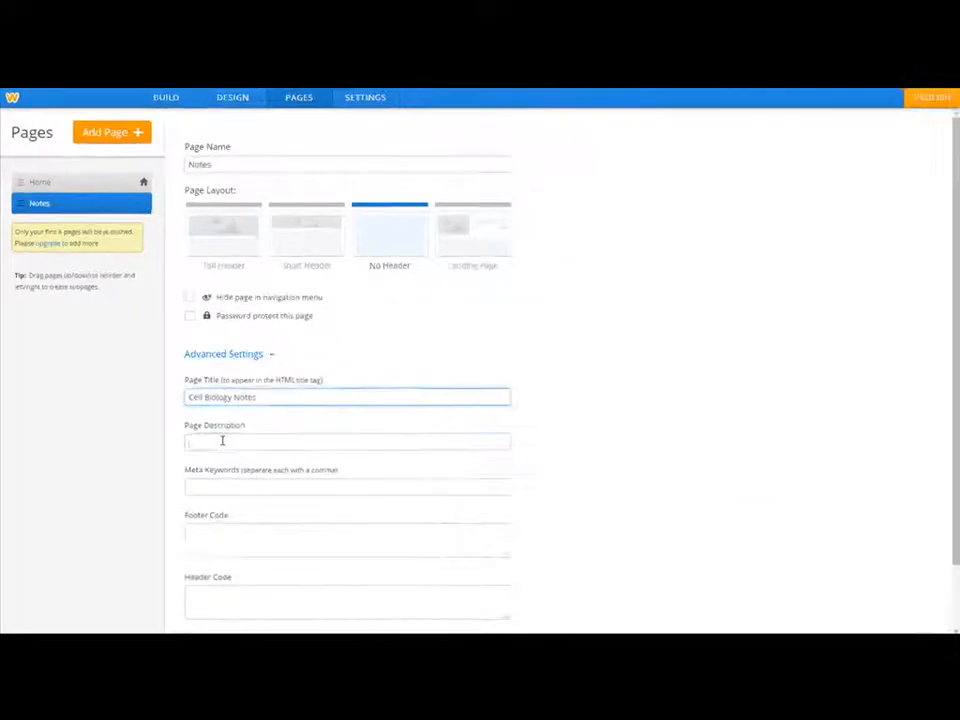
click(507, 504)
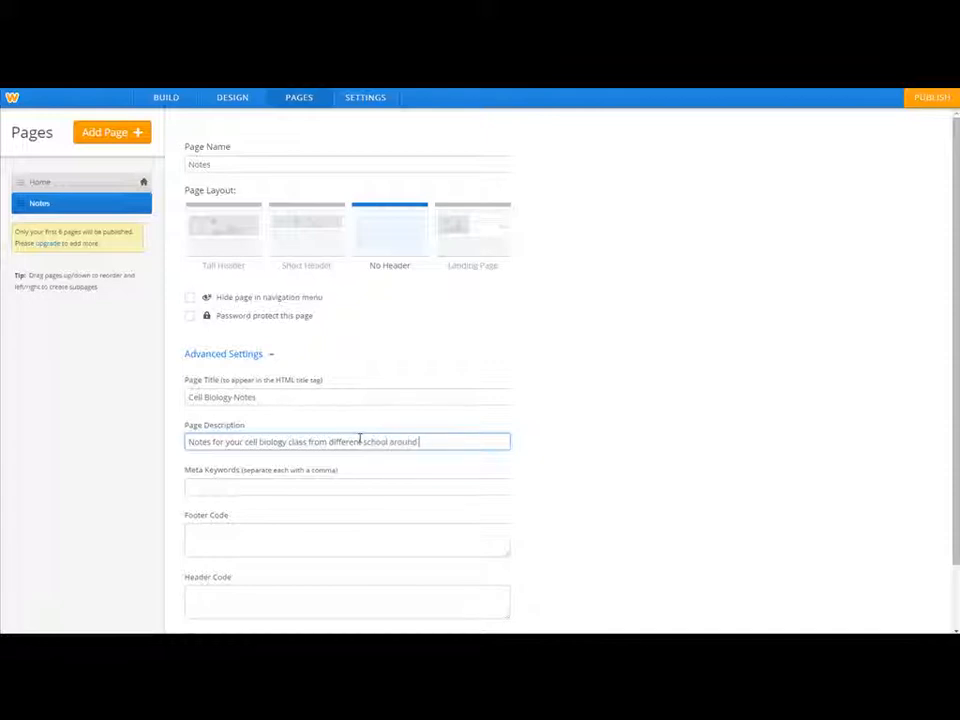
text(US.)
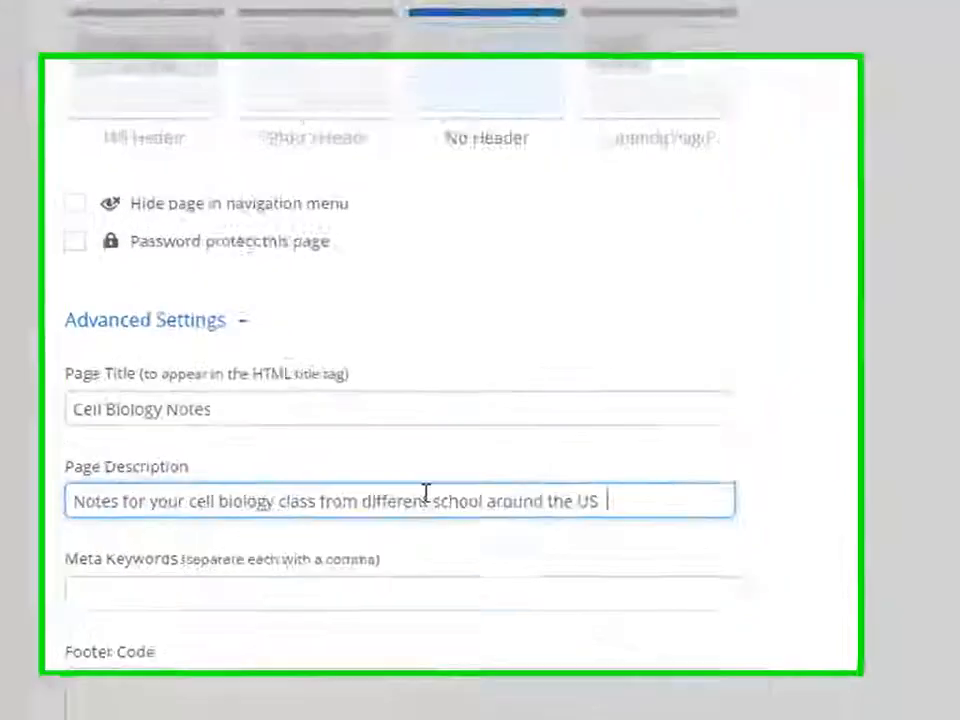
click(93, 631)
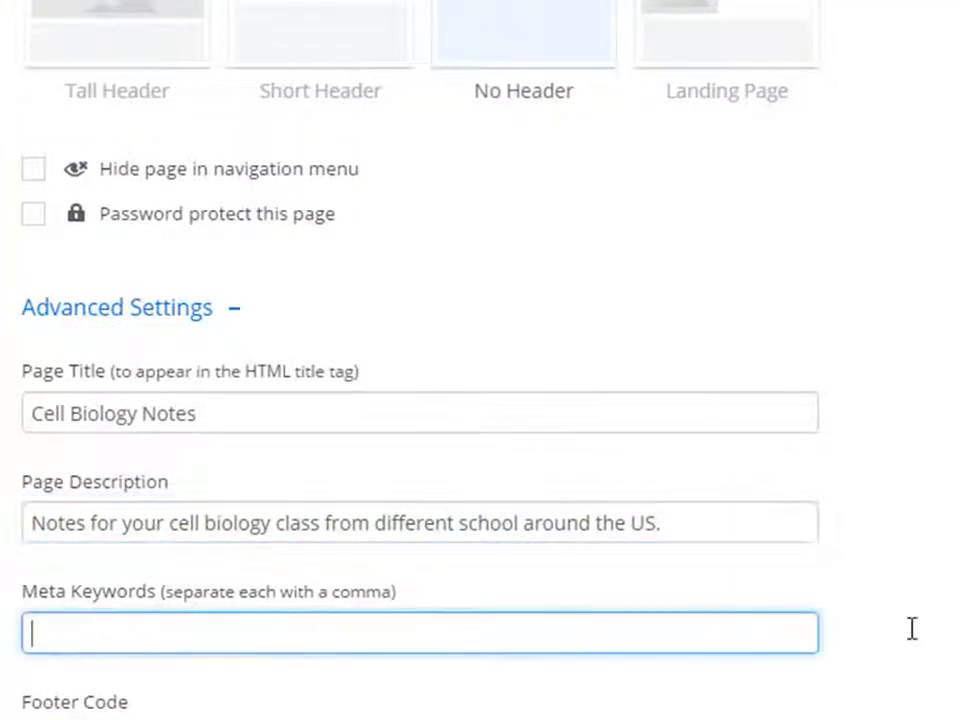
scroll(904, 641, down, 2)
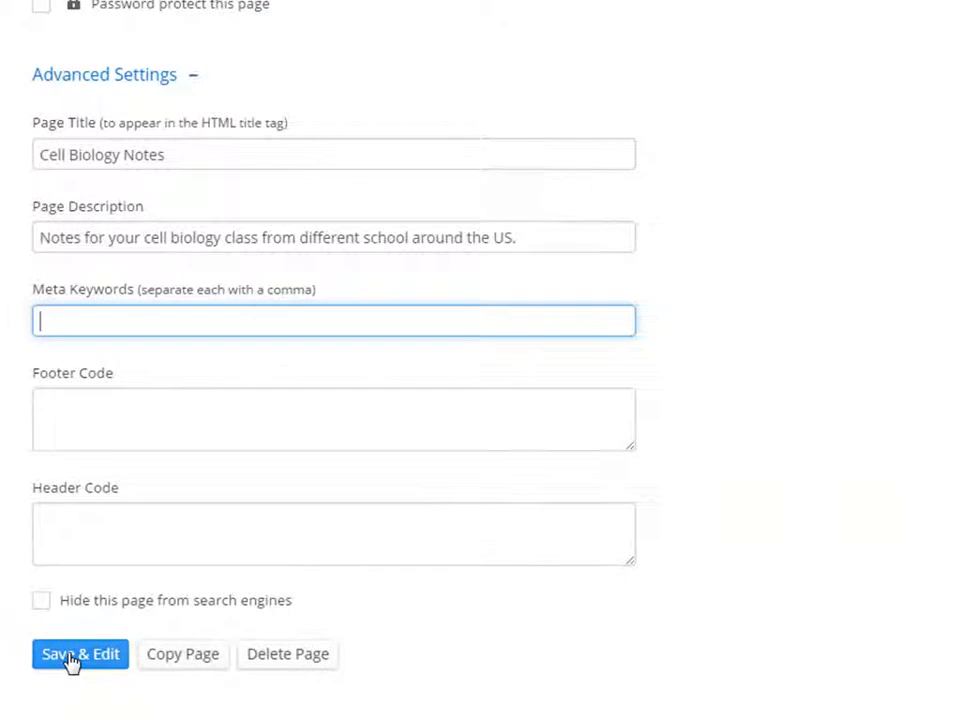
Save the Notes page, check it beside Home, then reopen its advanced page settings.
click(74, 655)
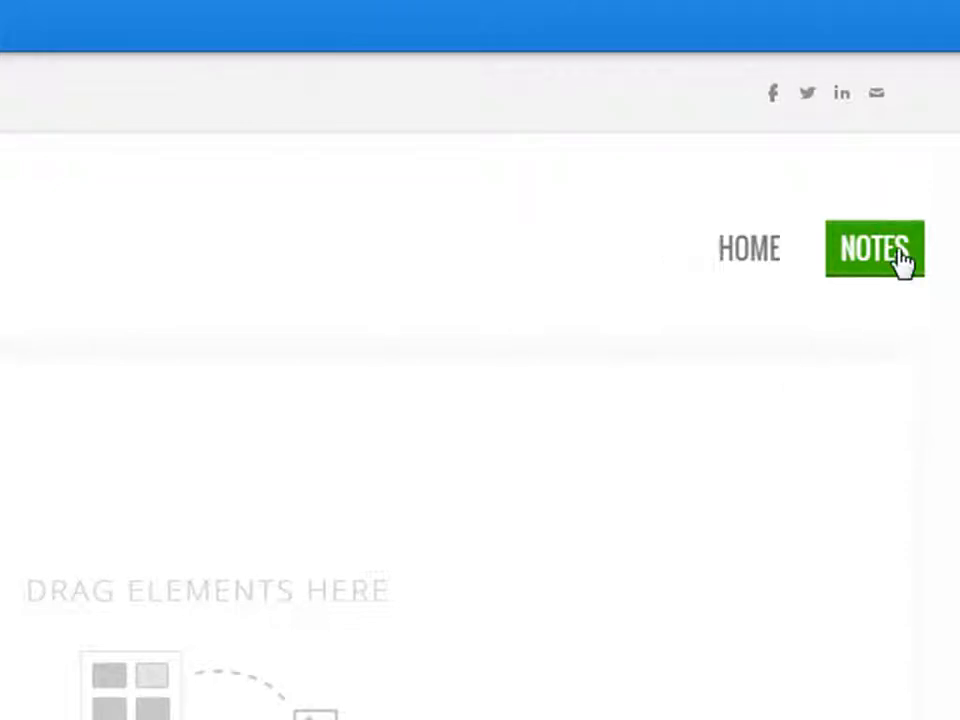
click(744, 257)
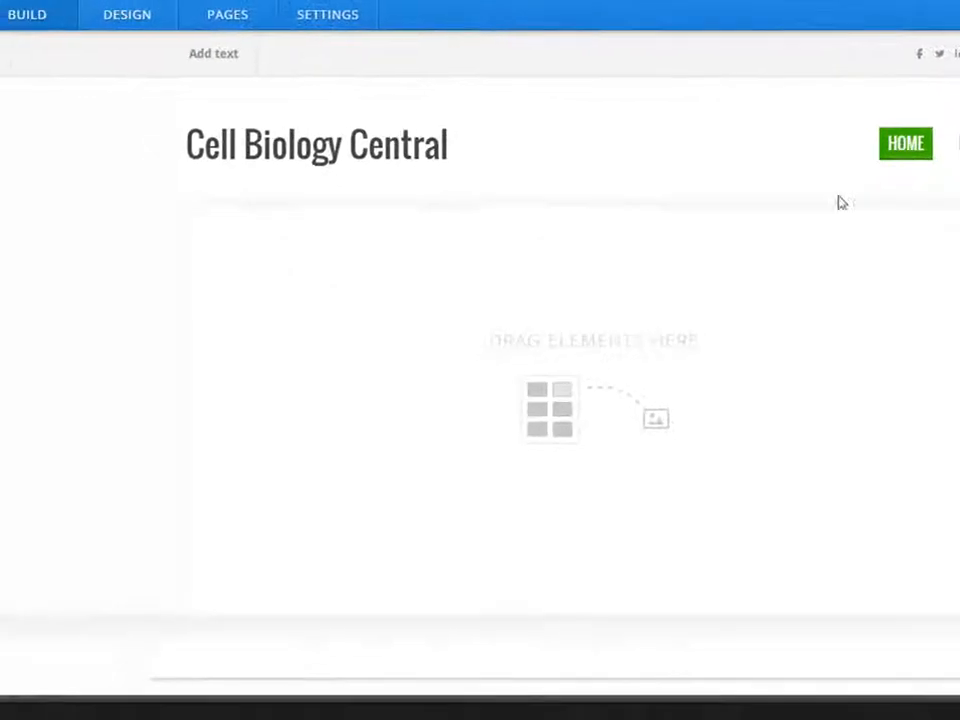
click(217, 19)
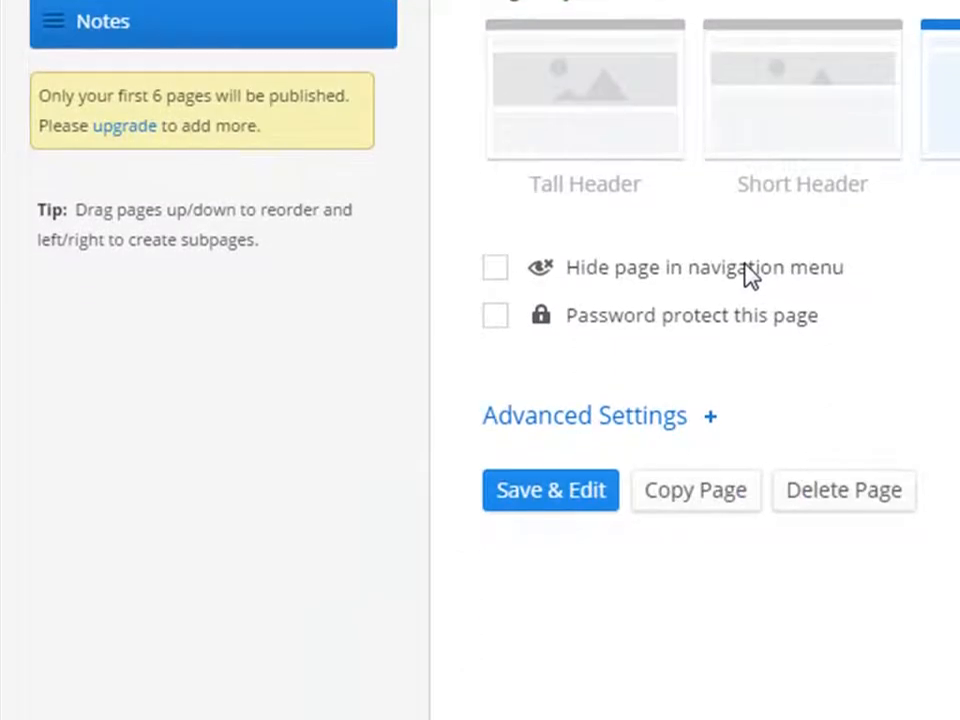
click(710, 415)
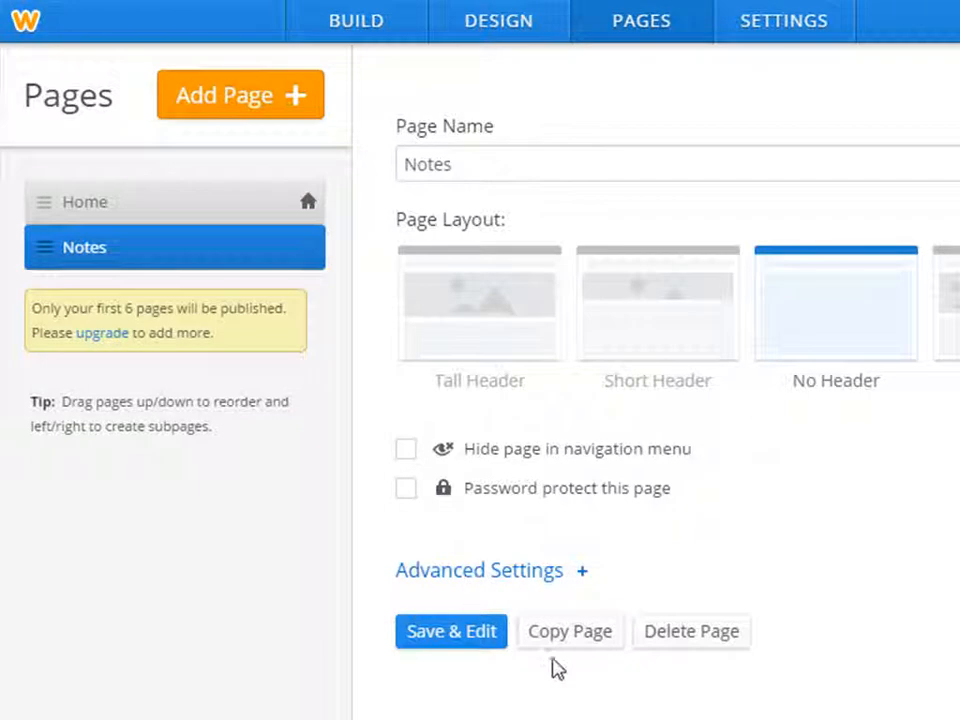
Copy the Notes page and rename the copy 'Practice Exams'.
click(584, 645)
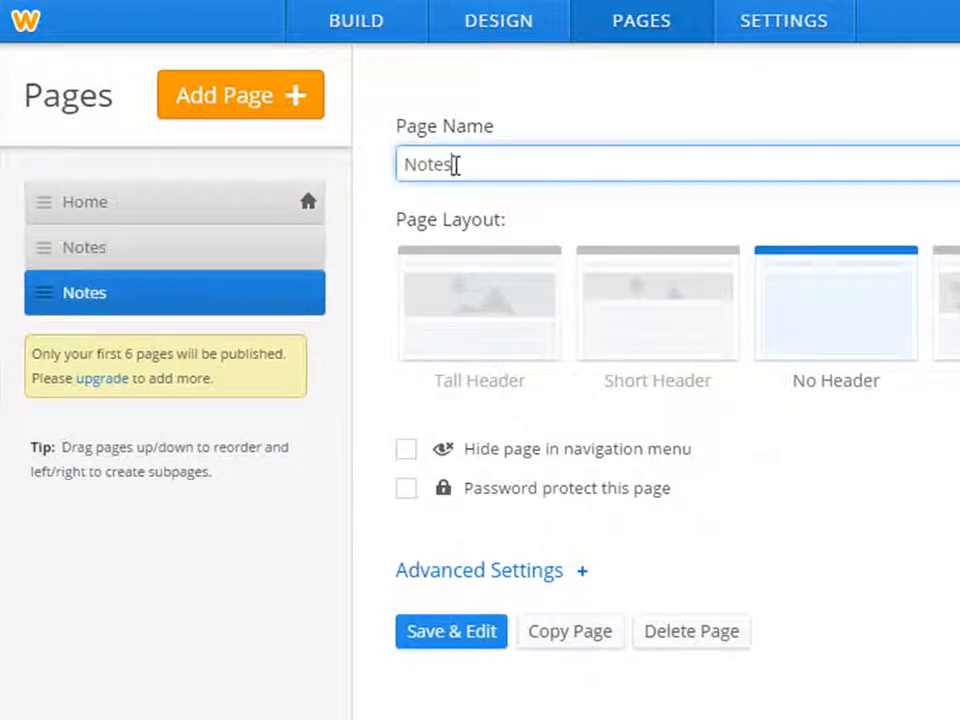
double_click(399, 170)
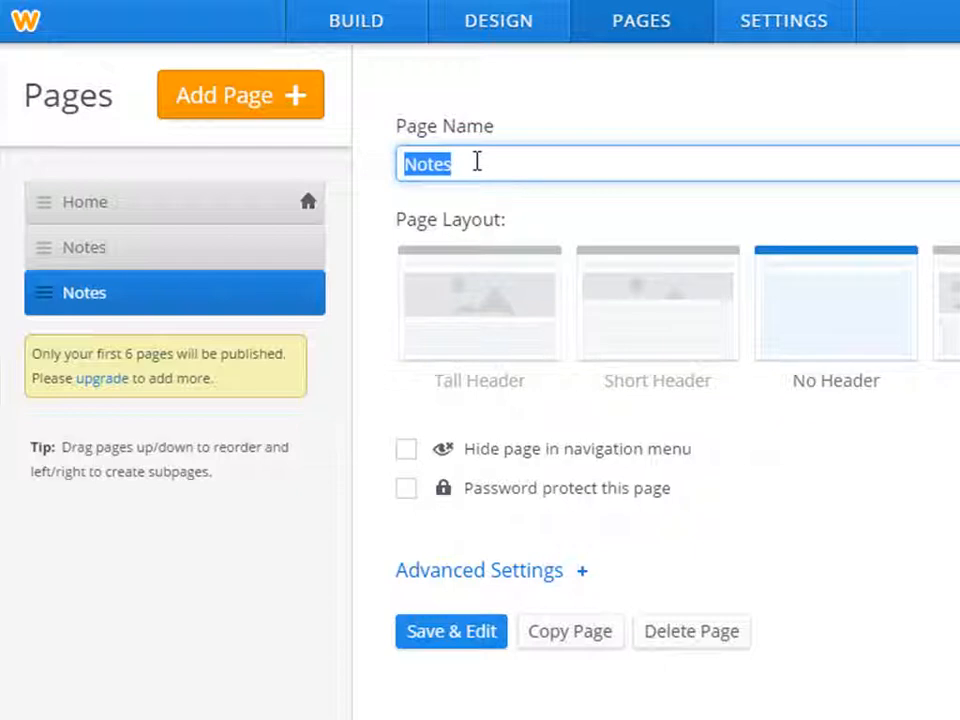
text(Practice)
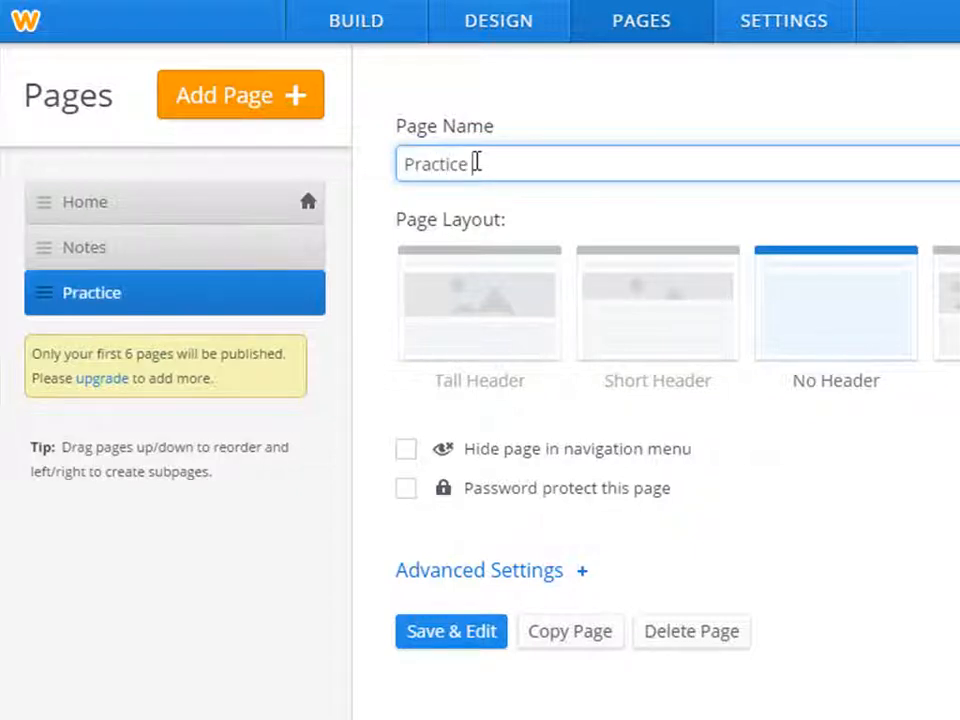
text( Exams)
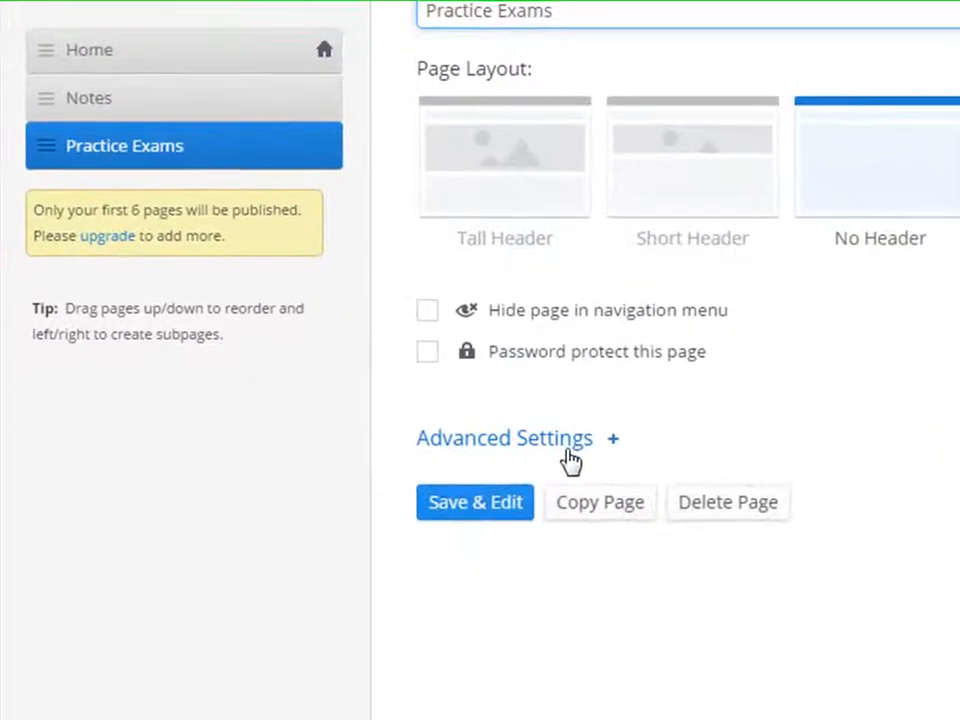
Title it 'Cell Biology Practice Exams', change the description to practice exams, then duplicate the page.
click(535, 575)
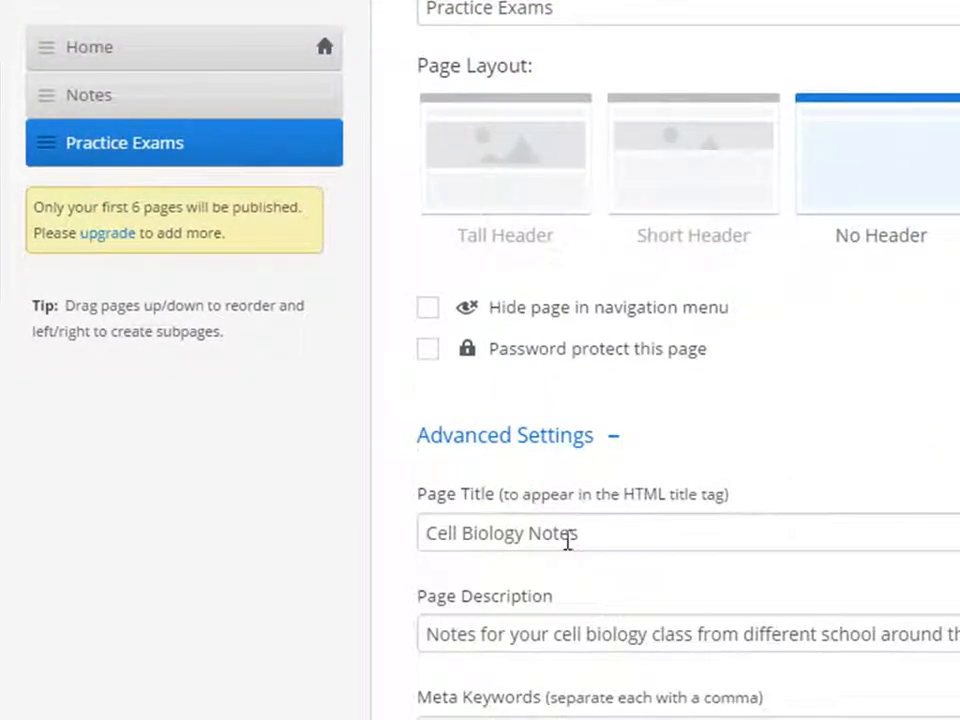
double_click(560, 533)
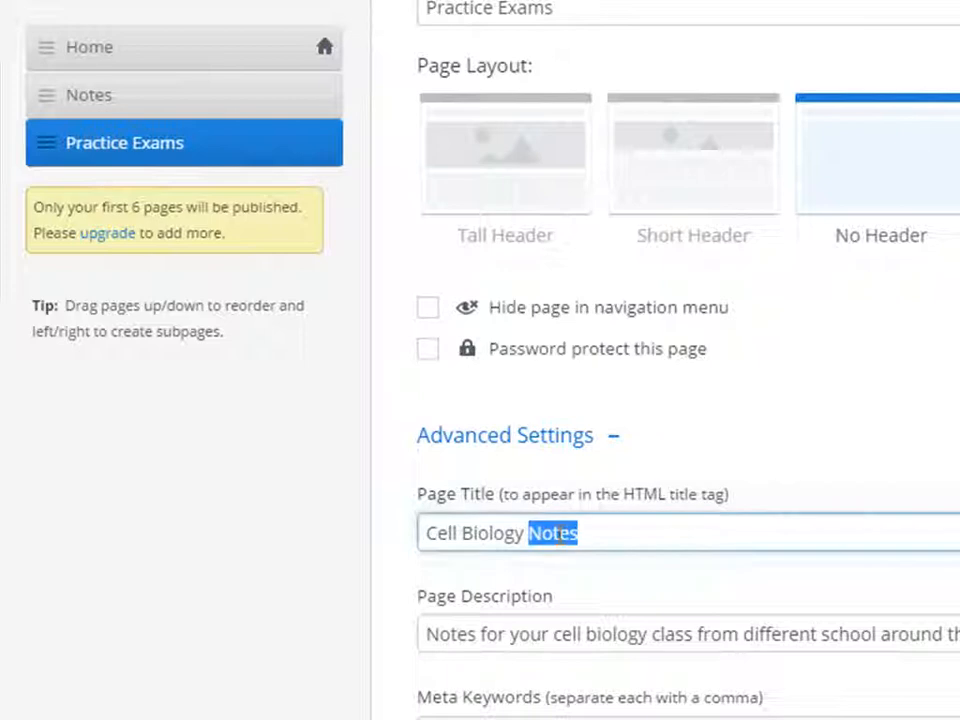
text(Practic)
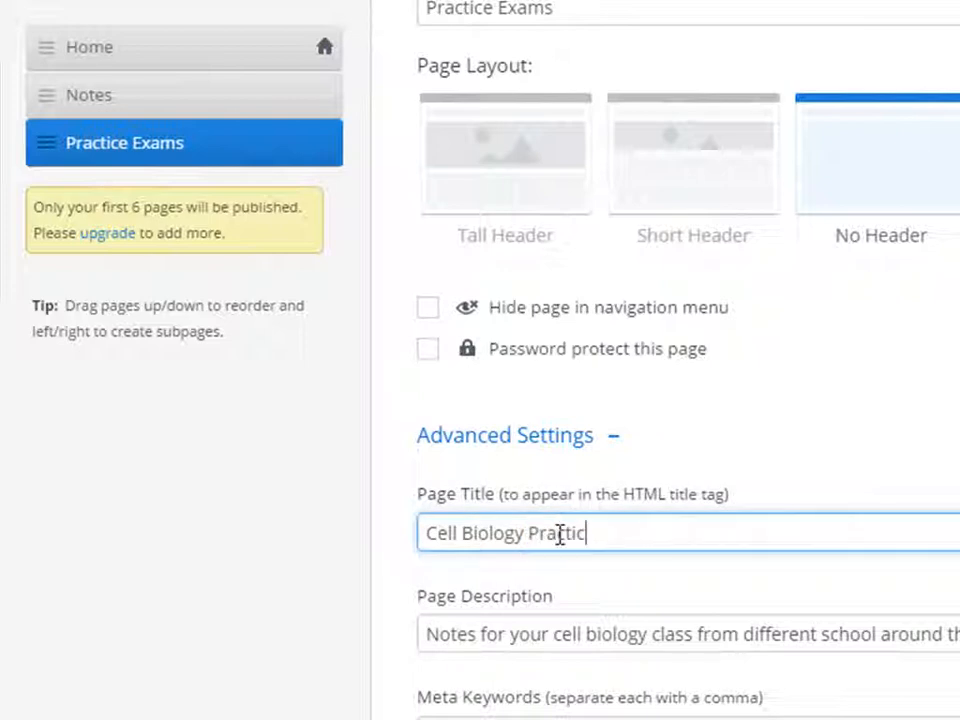
text(e Exams)
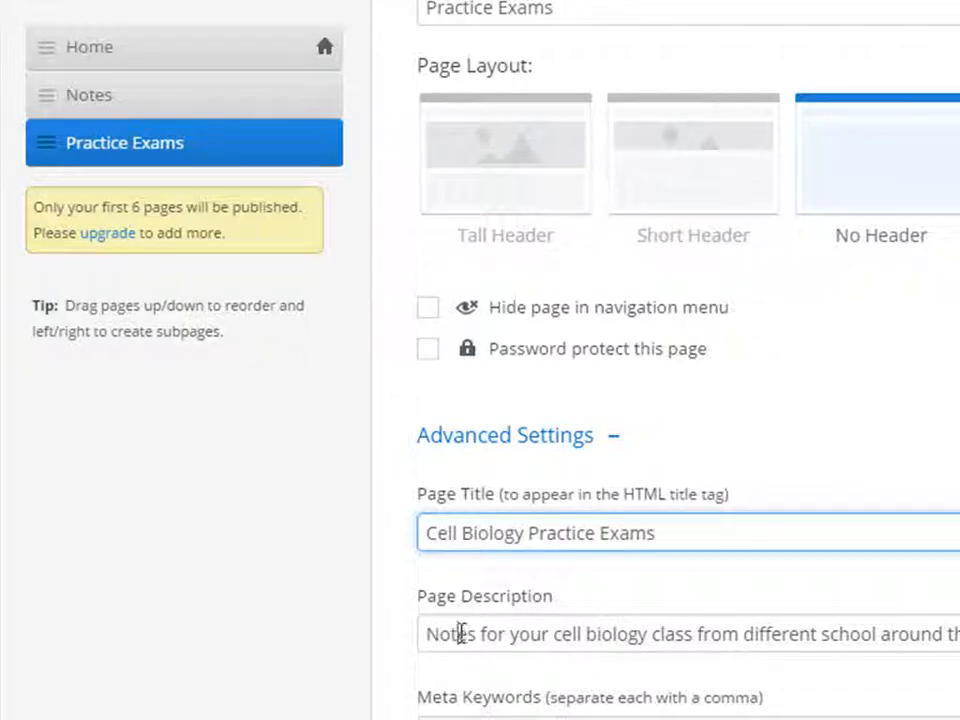
double_click(454, 634)
text(Practice)
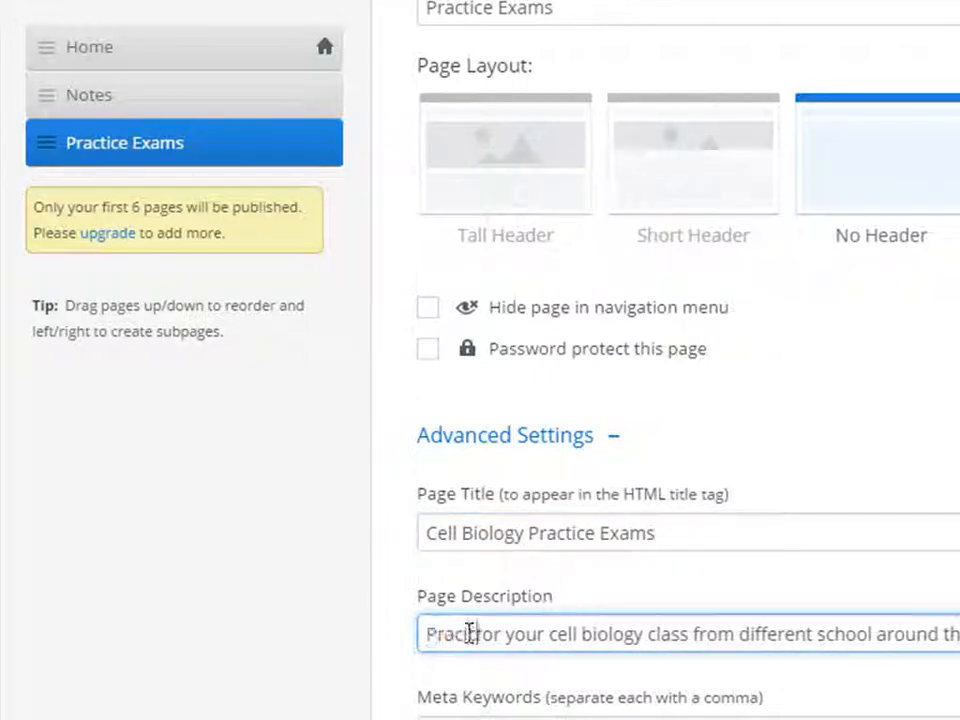
key(BackSpace)
key(BackSpace)
key(BackSpace)
key(BackSpace)
text(tice exams)
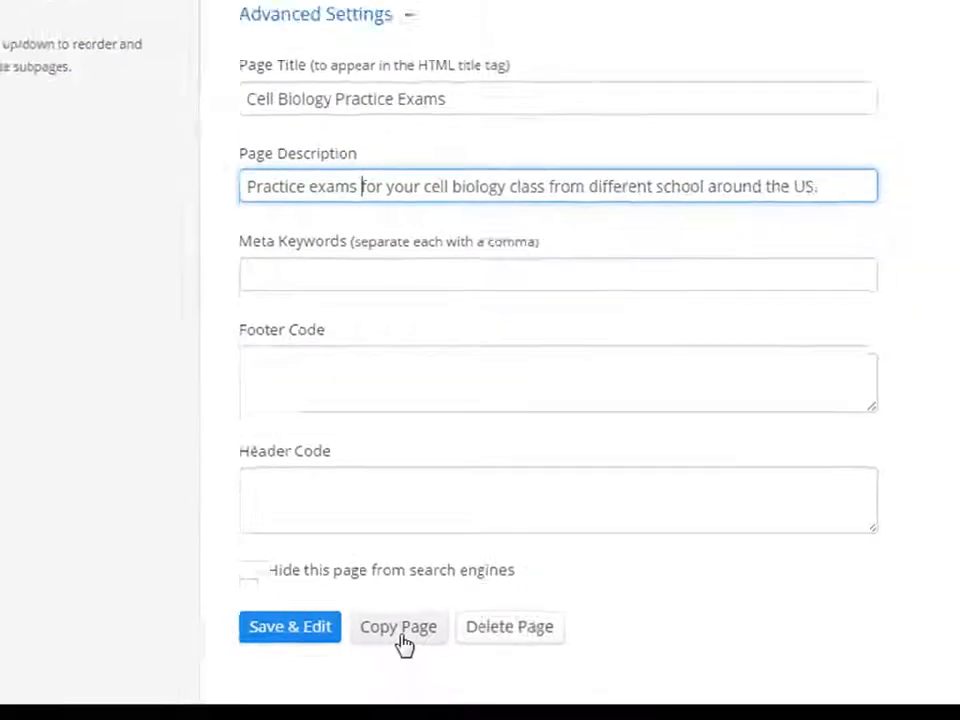
click(400, 628)
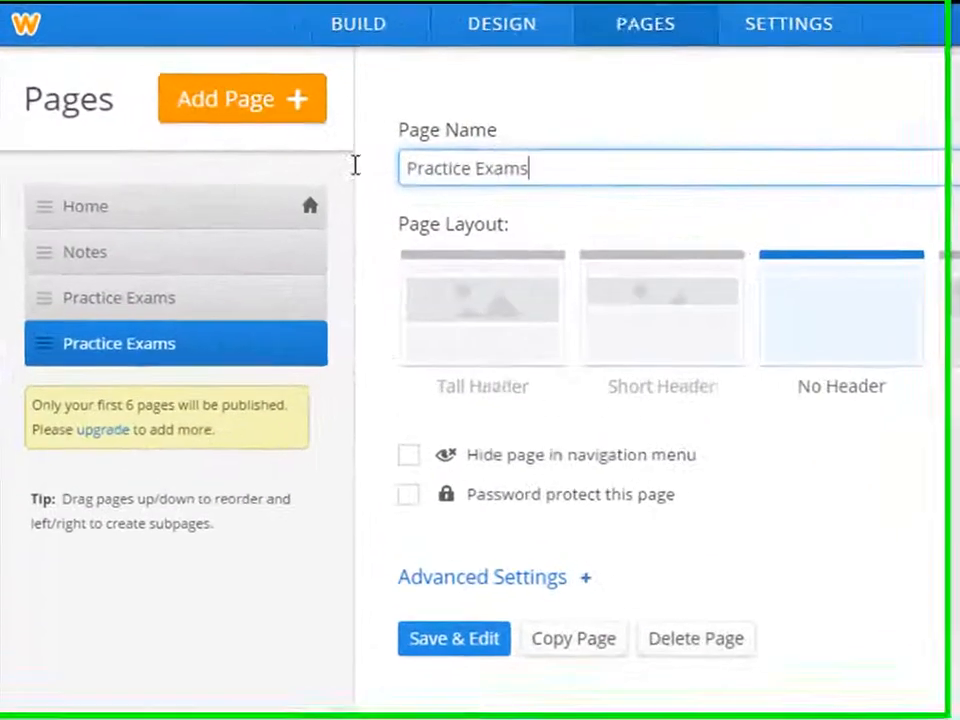
Rename the duplicated page to 'What is a cell?'.
triple_click(228, 167)
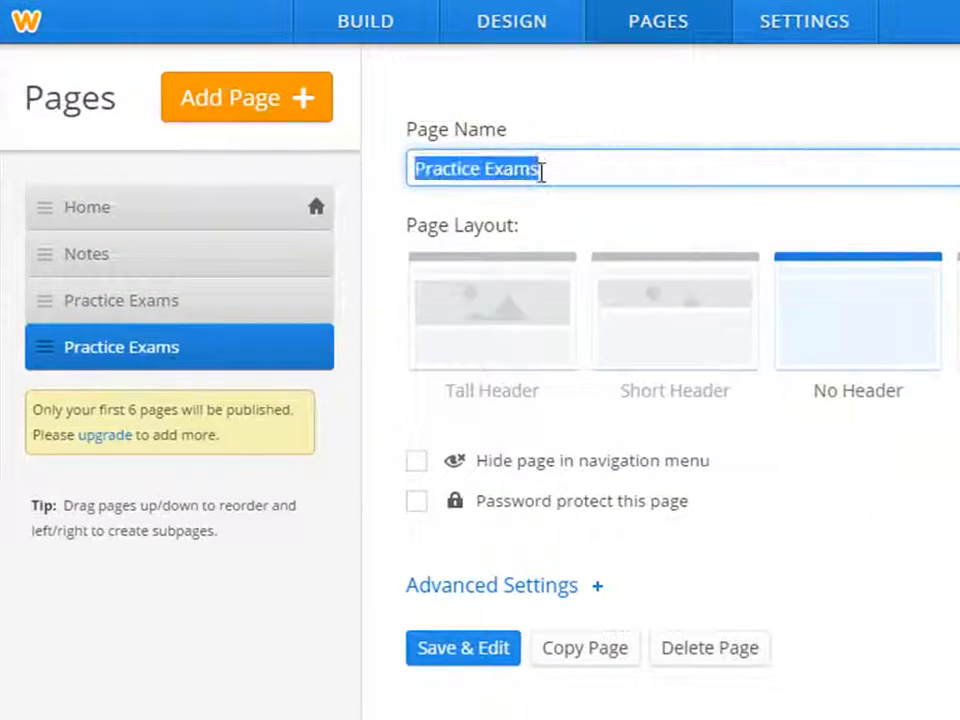
text(What is the)
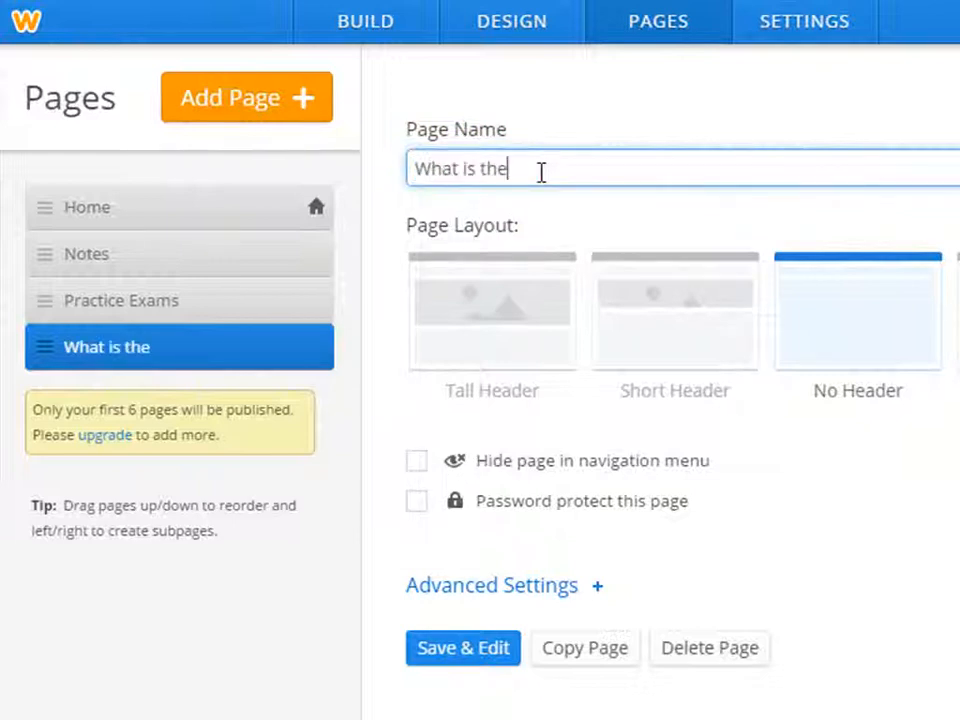
key(BackSpace)
key(BackSpace)
key(BackSpace)
text(a cell?)
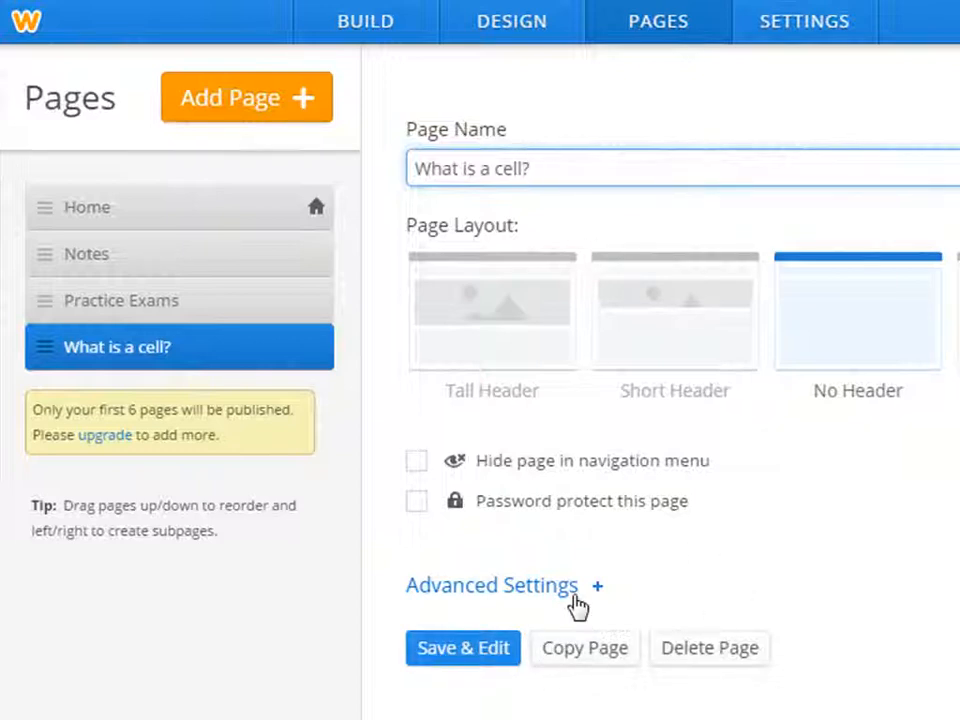
Set its page title to 'What is a cell?' with a detailed, understandable-explanation description.
click(576, 588)
drag(545, 679, 419, 681)
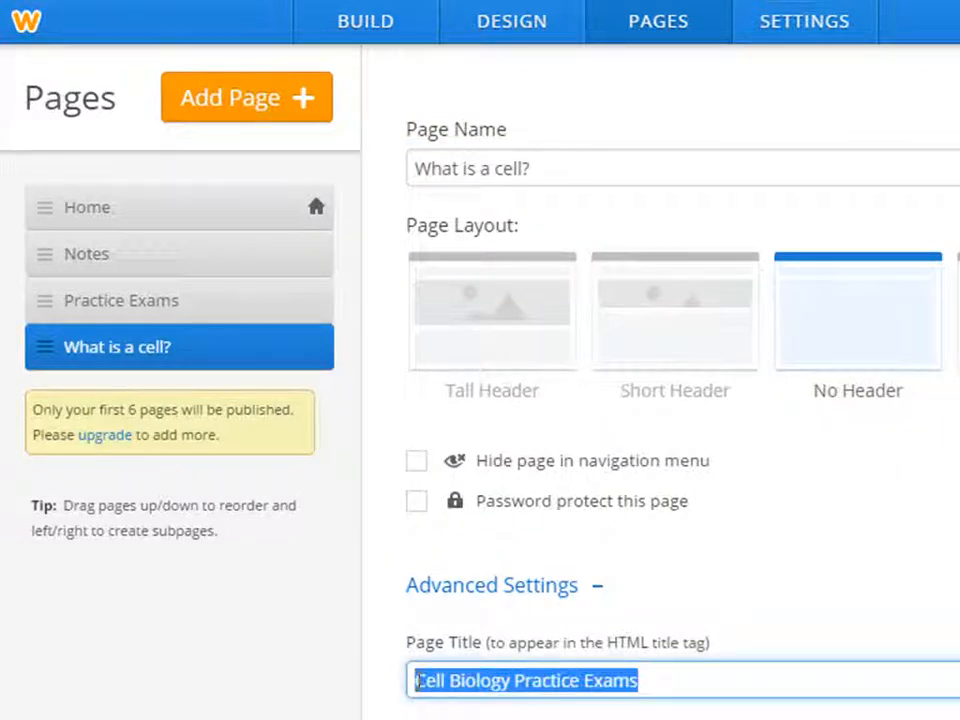
text(Wha tis)
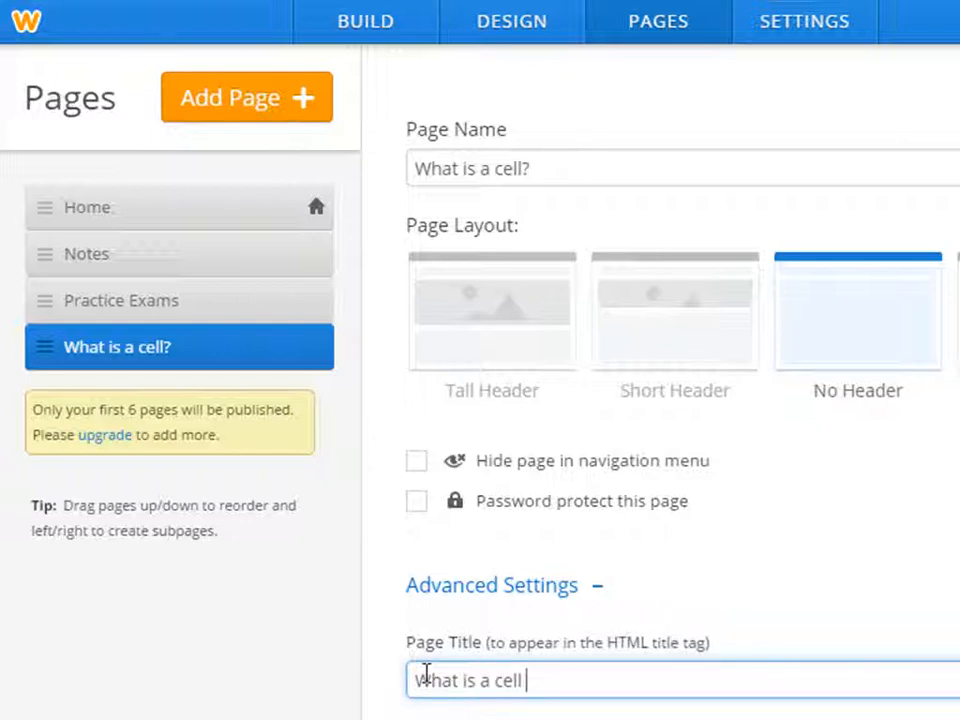
key(BackSpace)
text(?)
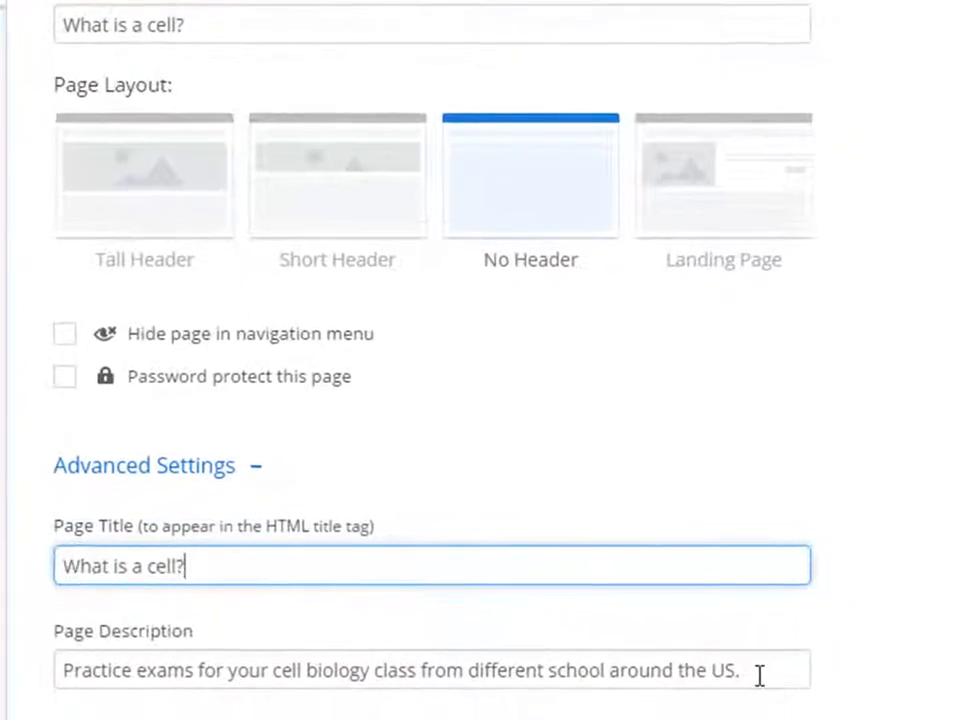
triple_click(55, 670)
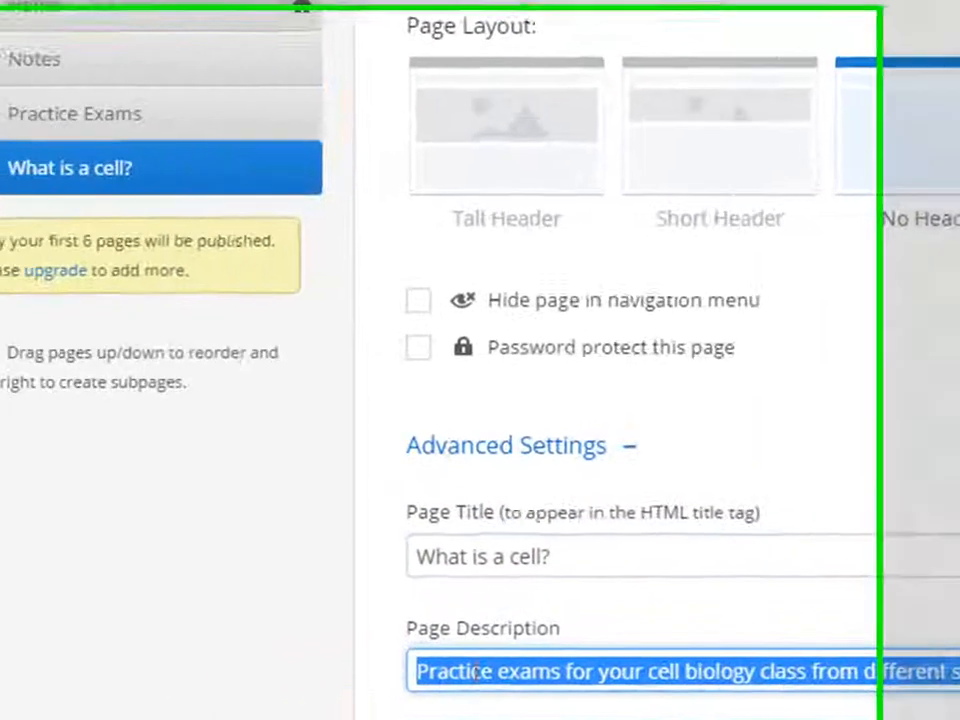
text(What is a cel)
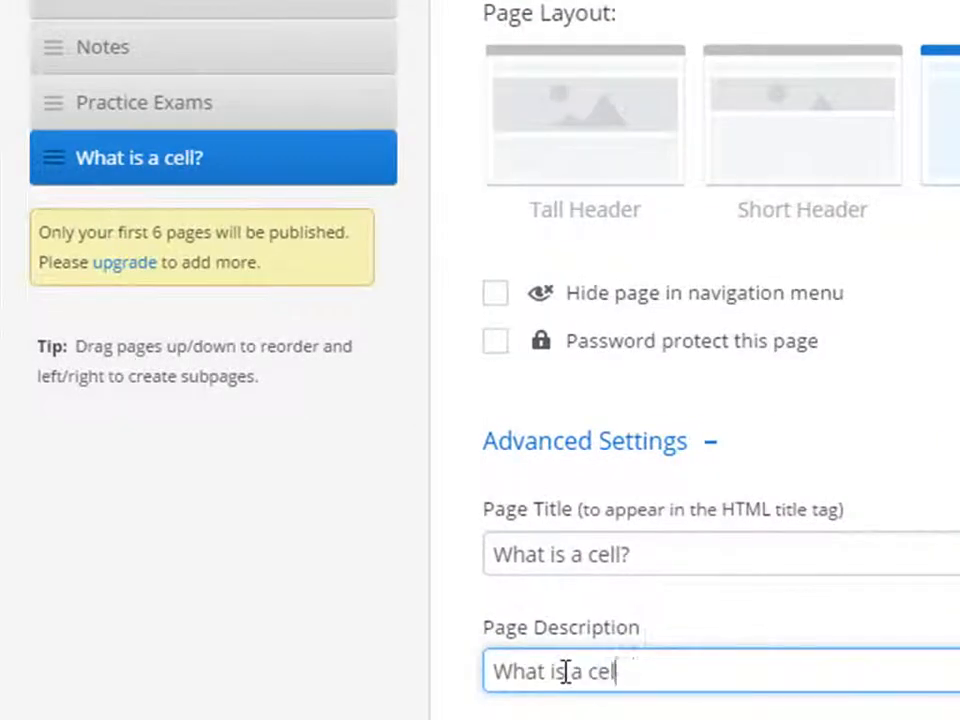
text(l? A detailed de)
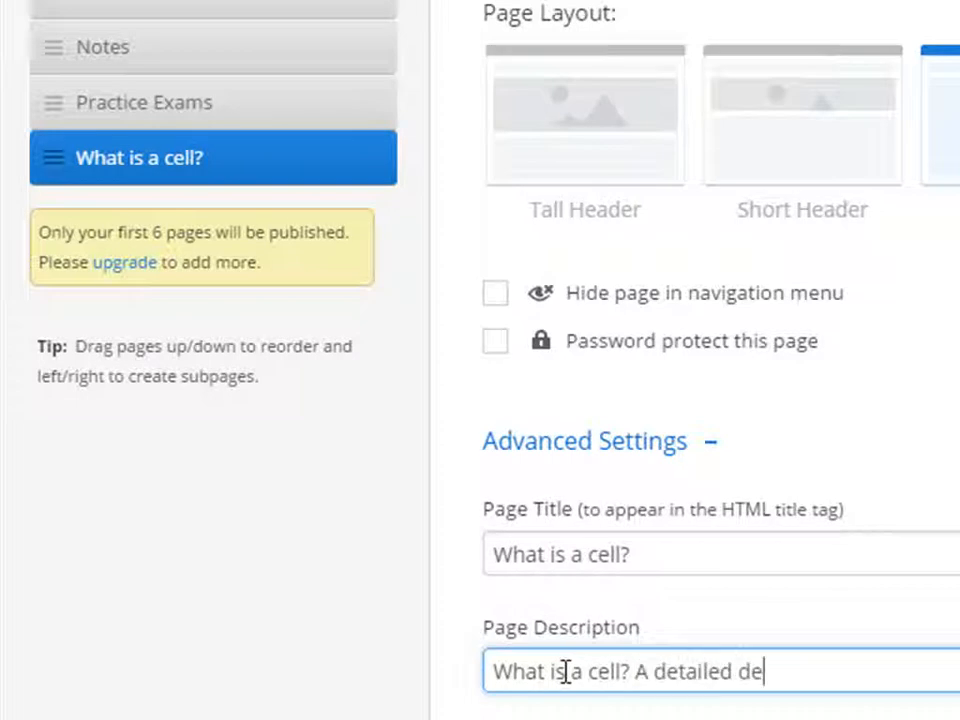
text(scription that )
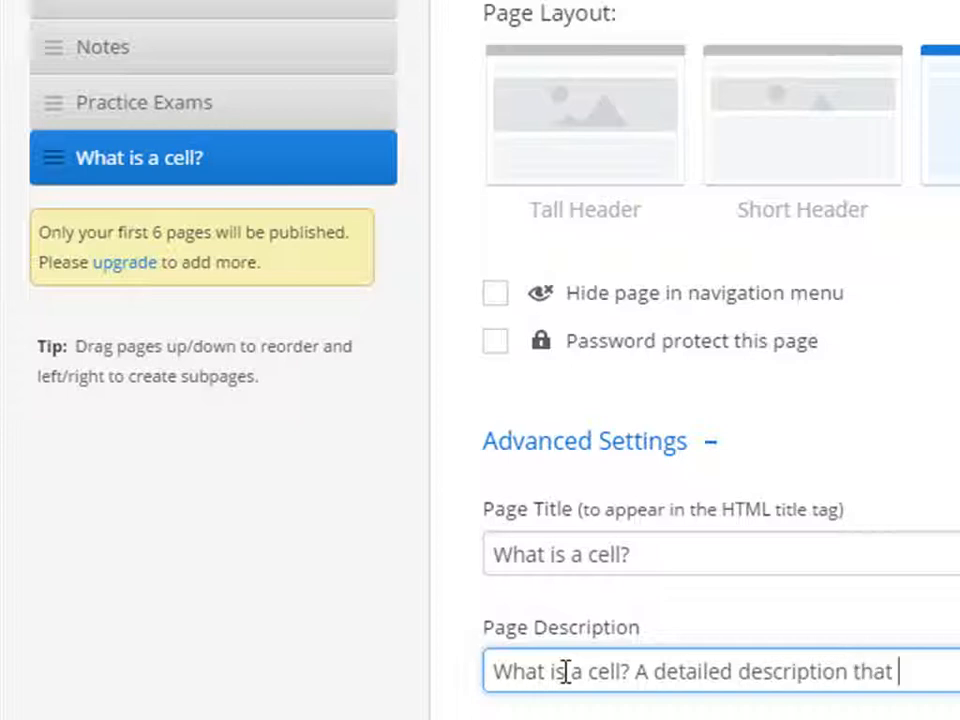
text(anyon)
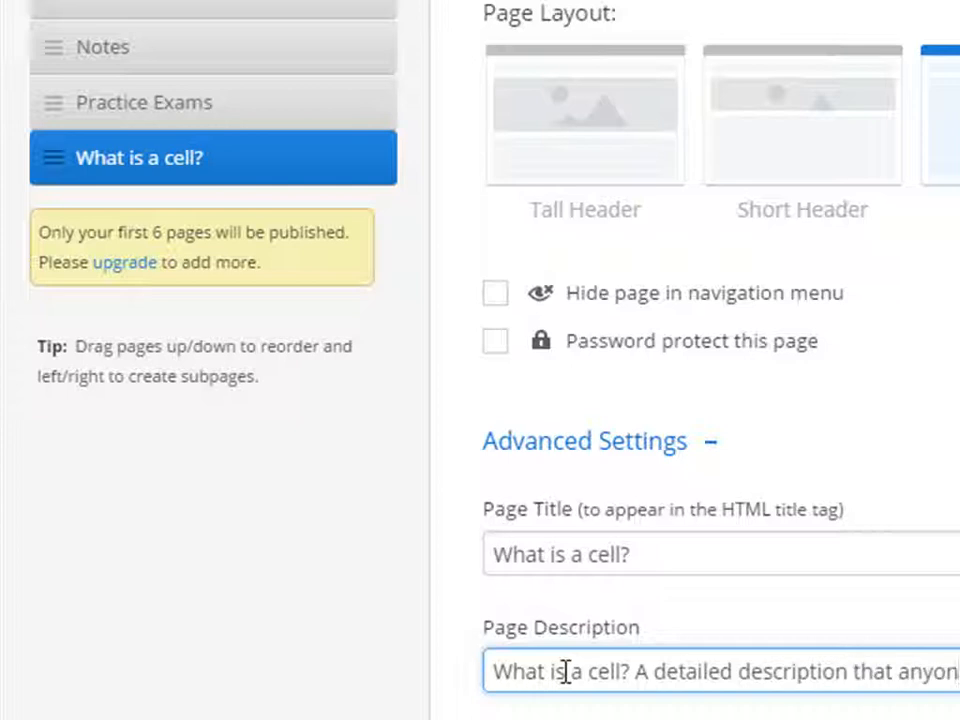
text(e can under)
text(sta)
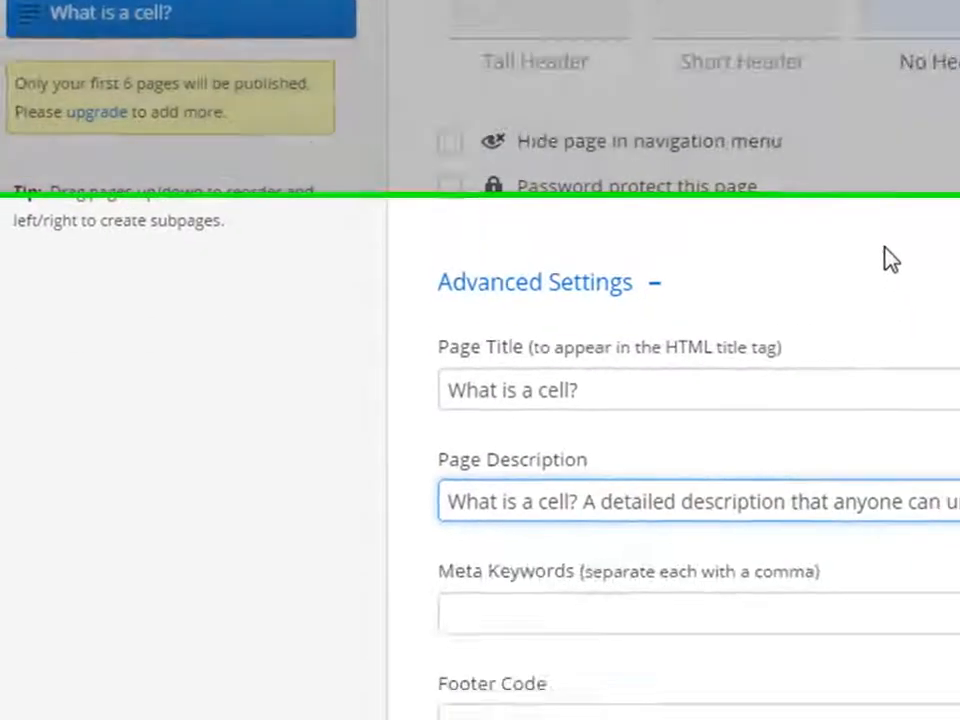
scroll(913, 405, down, 3)
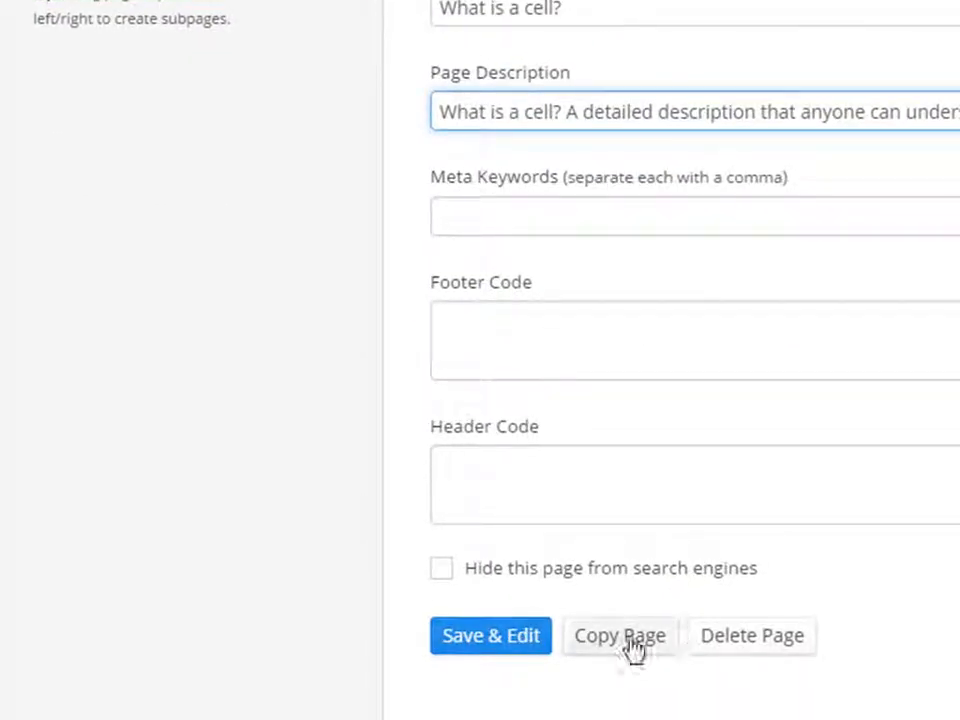
Duplicate the What is a cell? page and rename the copy 'Resources'.
click(612, 646)
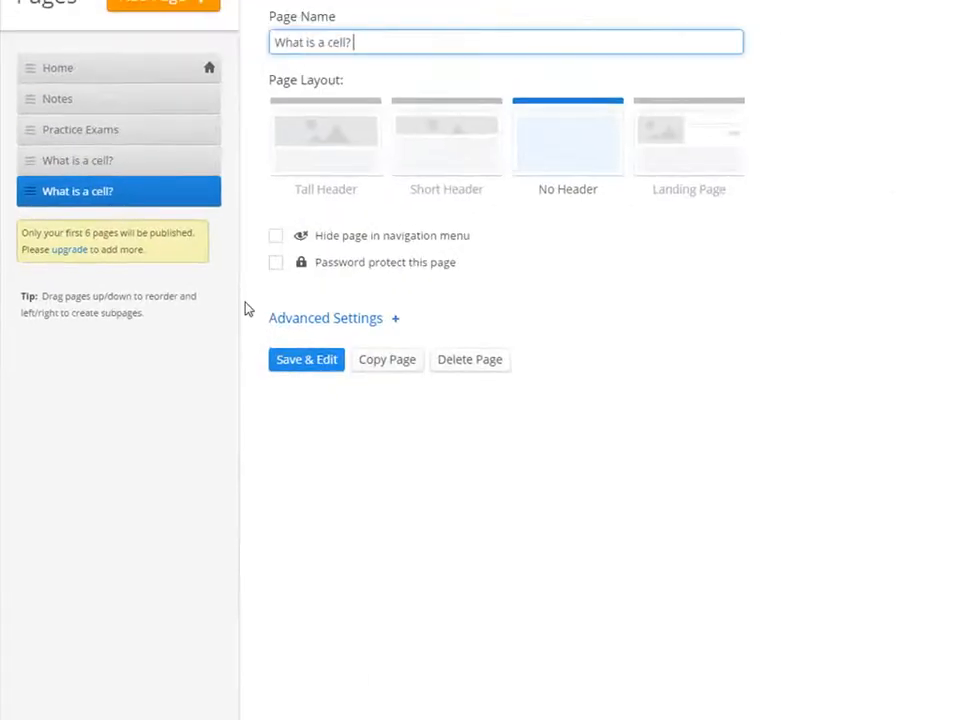
drag(362, 41, 255, 39)
text(Resouces)
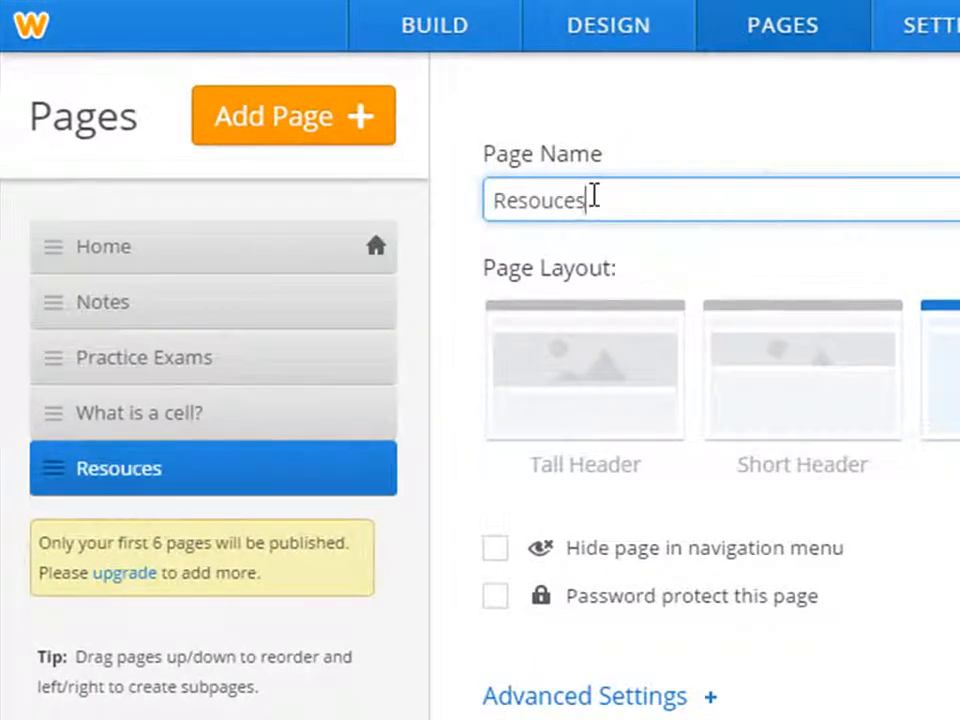
click(546, 203)
text(r)
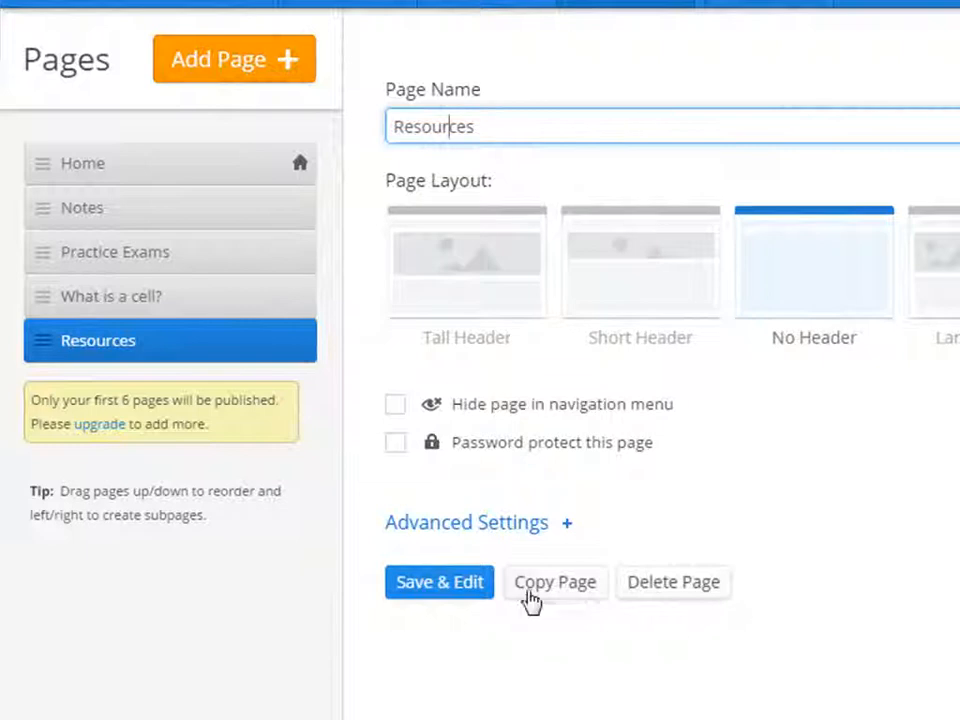
Duplicate the Resources page, rename the copy 'Jokes', and save the site.
click(555, 590)
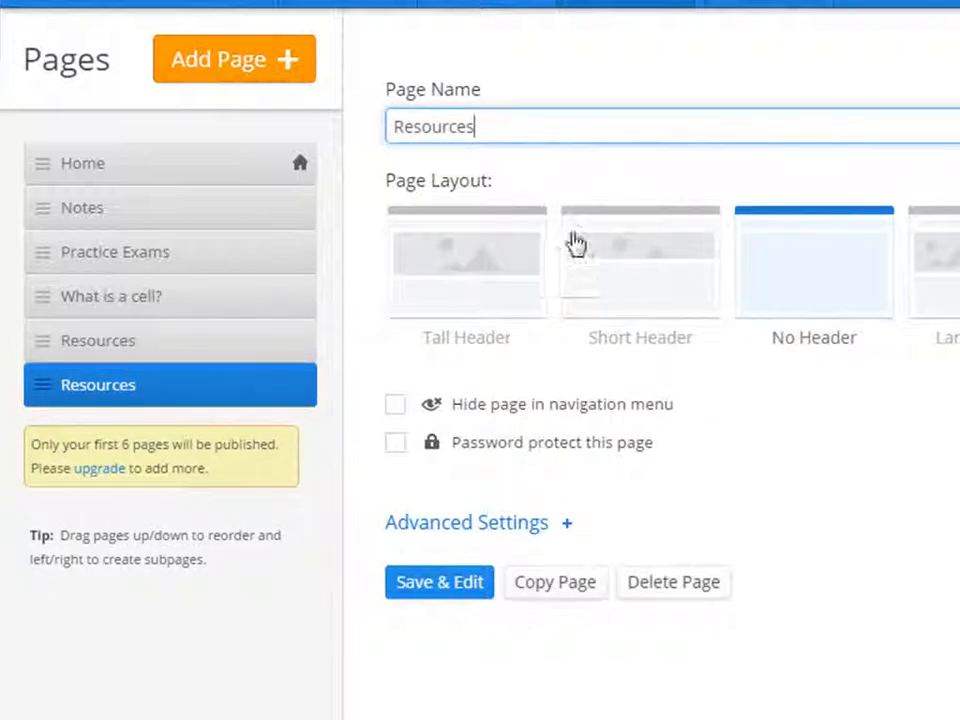
drag(507, 131, 396, 127)
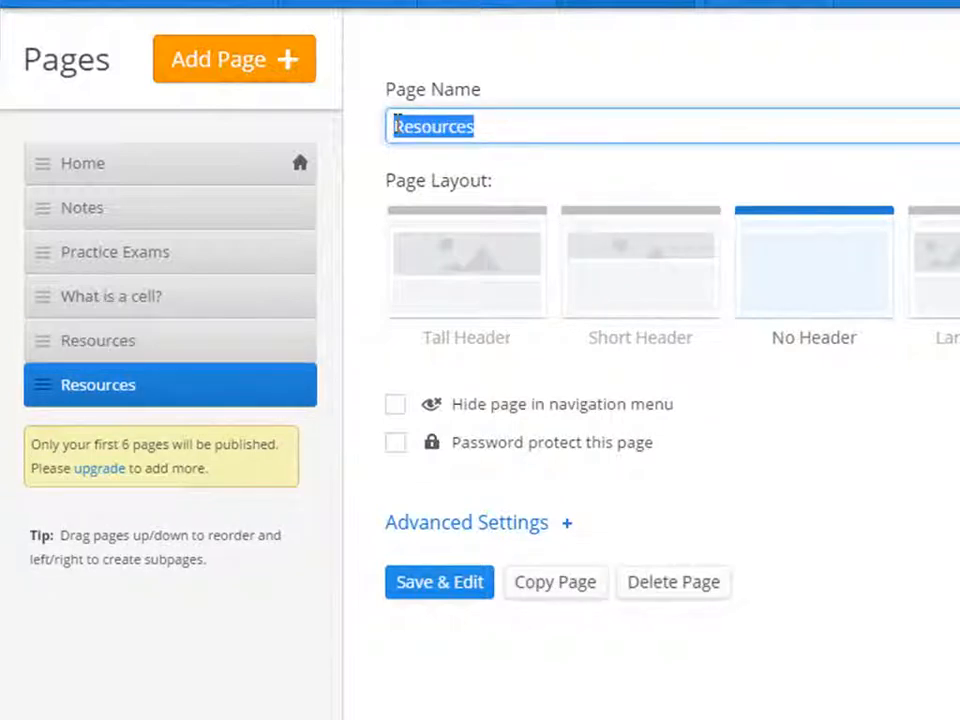
text(Jokes)
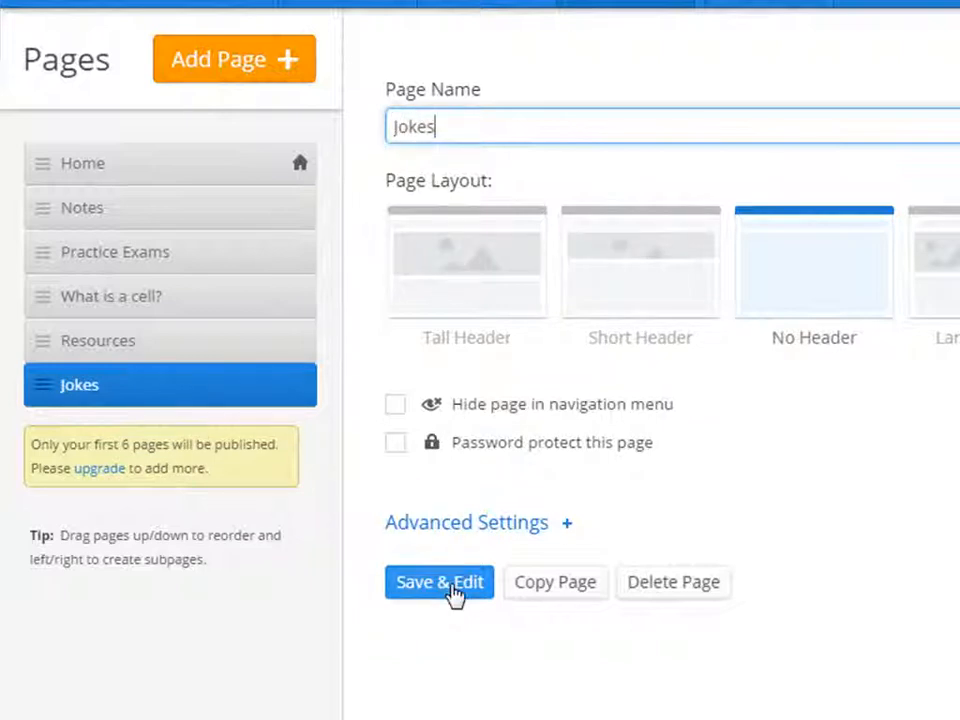
click(445, 585)
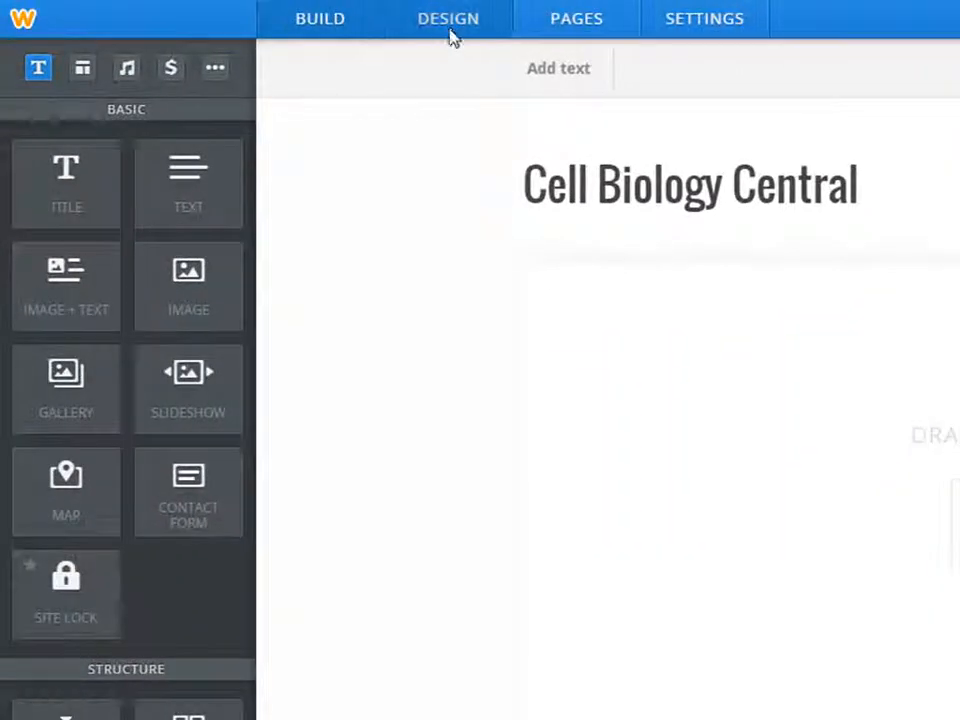
Apply the first Minimalist theme and drop a two-column Columns element onto the home page.
click(450, 30)
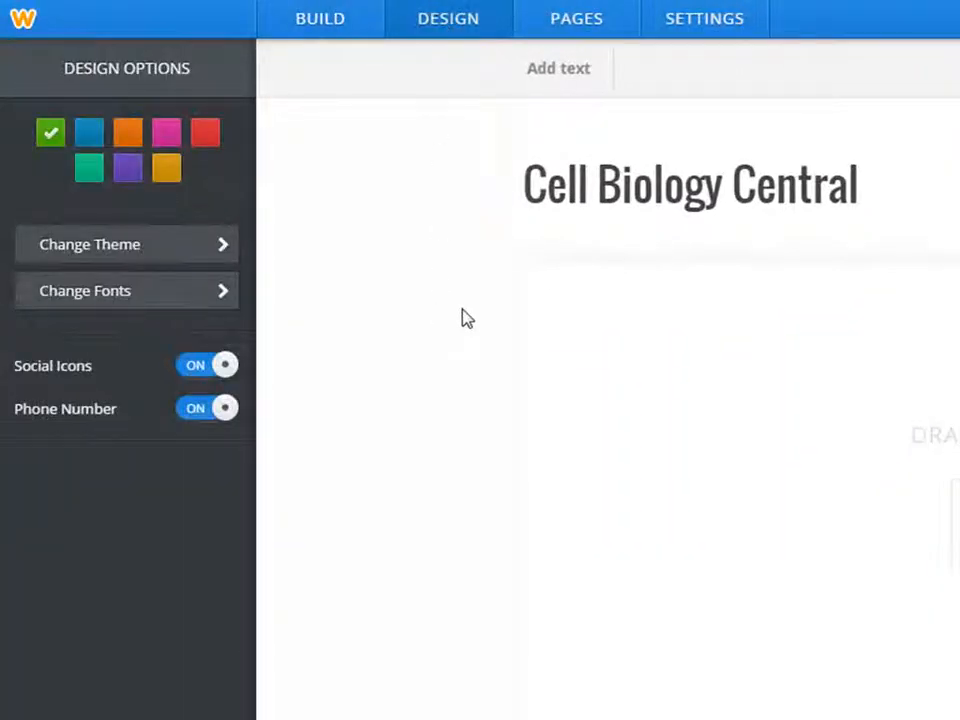
click(117, 254)
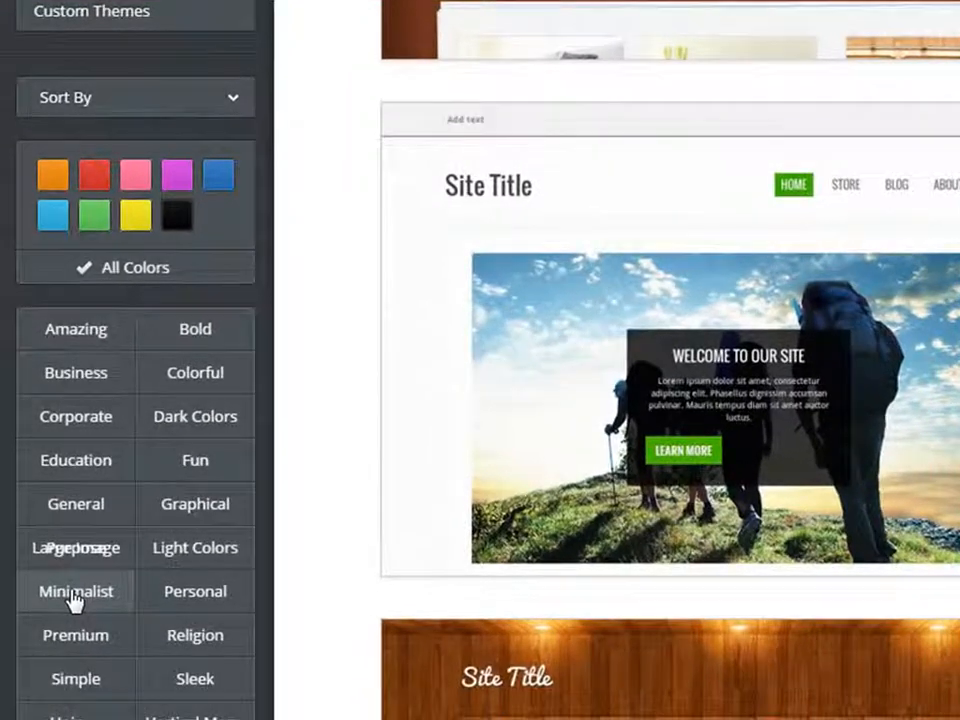
click(75, 592)
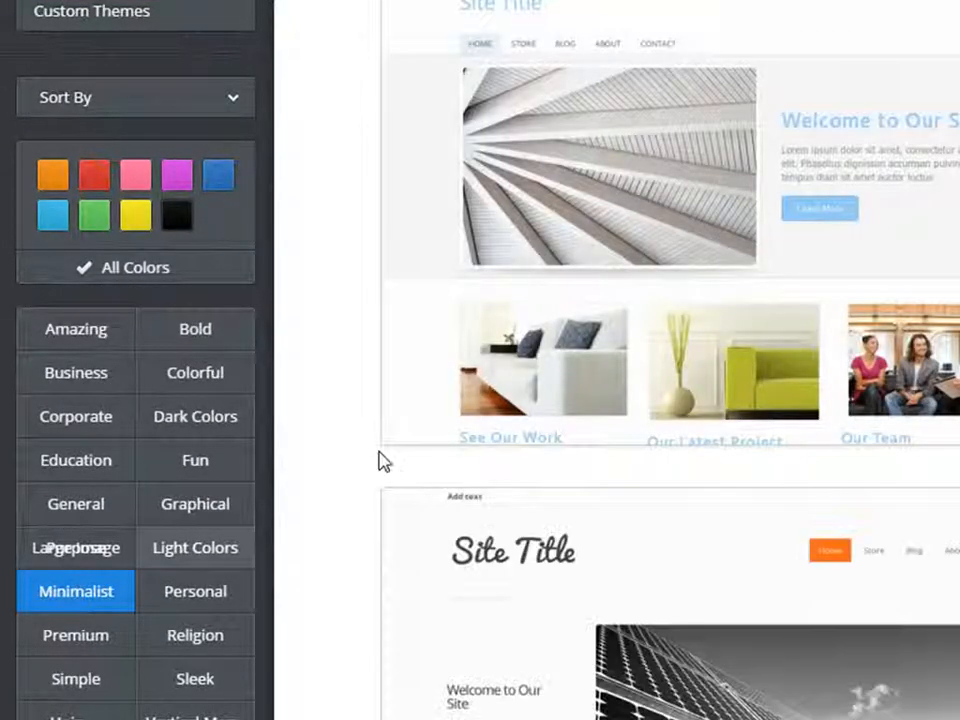
mouse_move(920, 440)
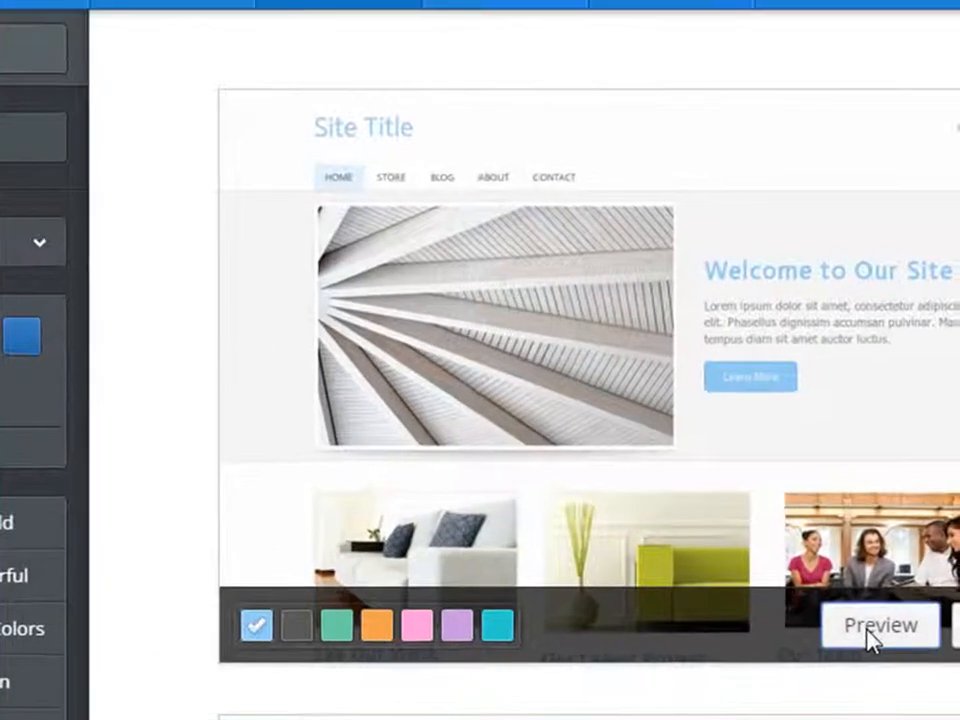
click(872, 636)
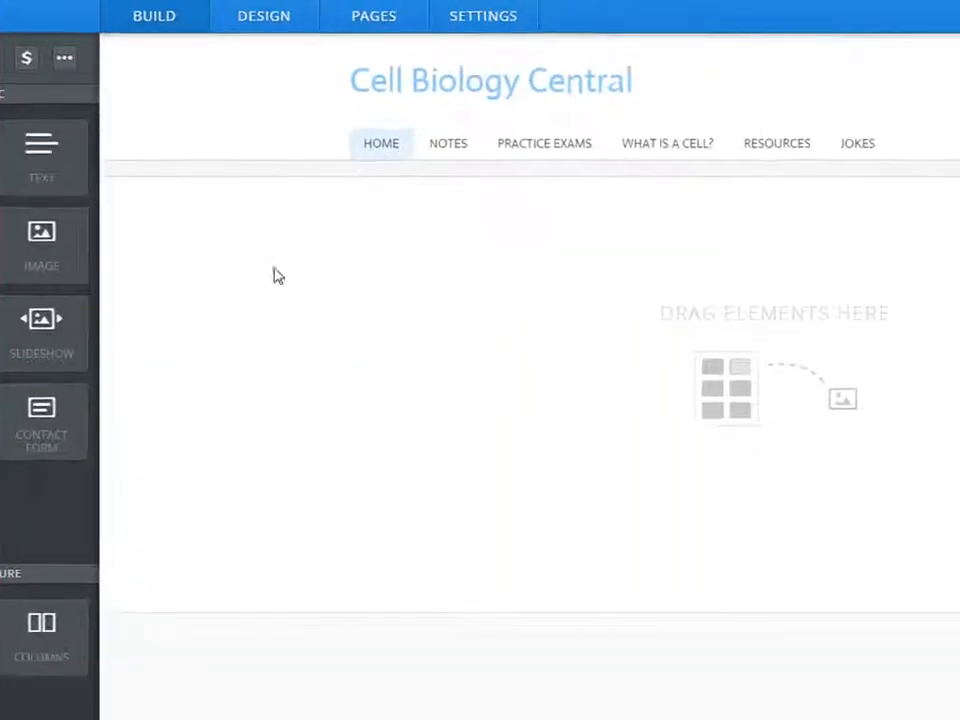
drag(41, 621, 636, 277)
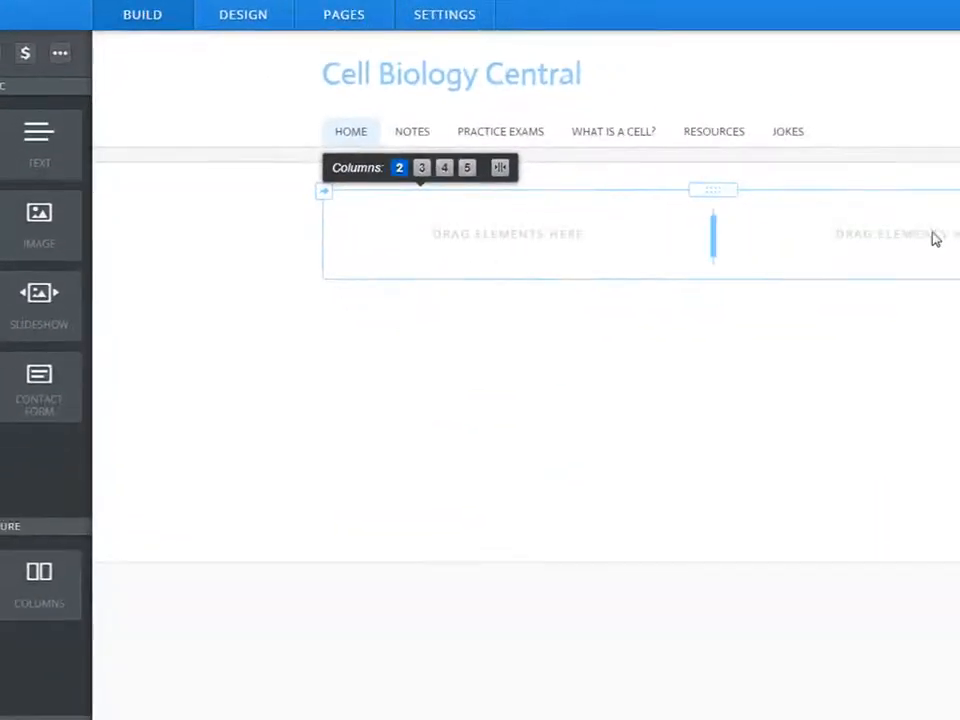
Place four Image + Text blocks in the two-column section, two stacked in each column.
drag(39, 578, 588, 352)
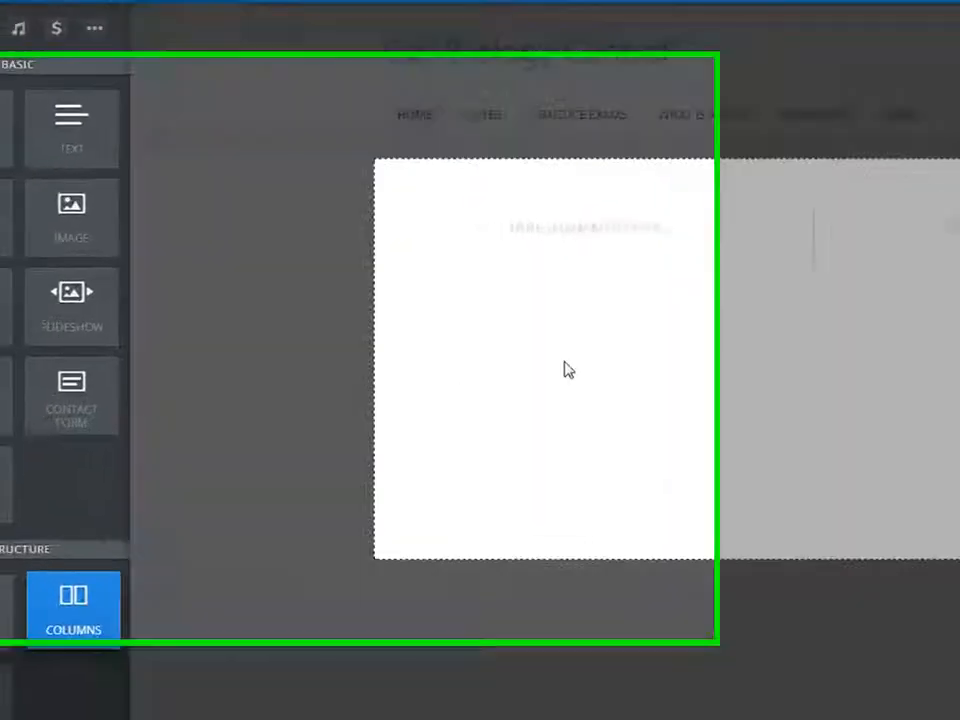
mouse_move(897, 369)
mouse_down()
mouse_move(919, 360)
mouse_move(910, 371)
mouse_up()
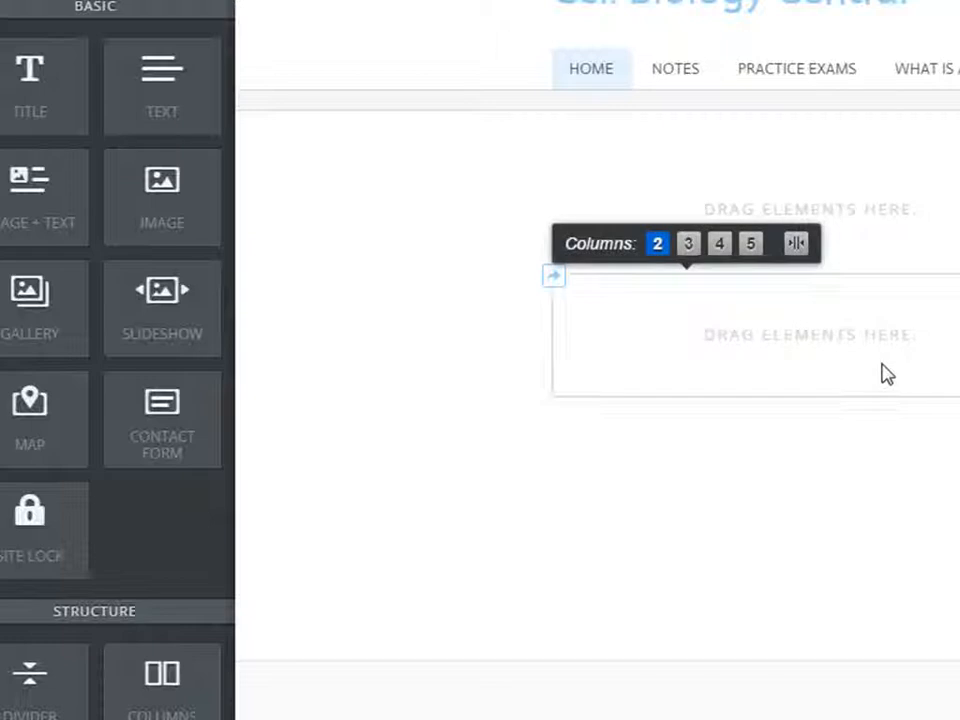
drag(75, 176, 837, 224)
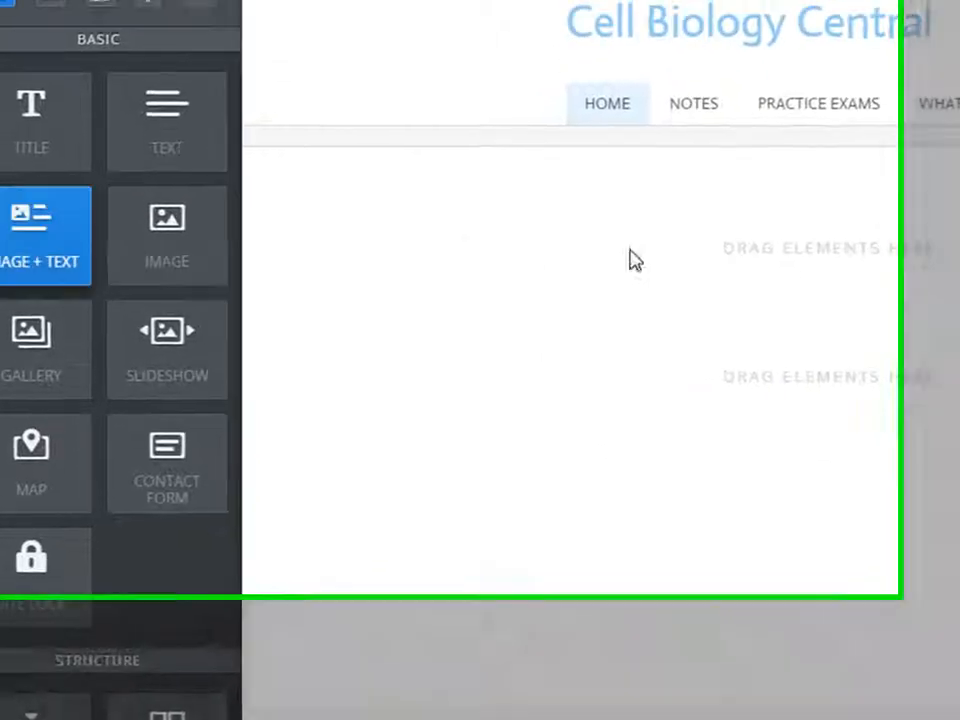
drag(913, 354, 916, 357)
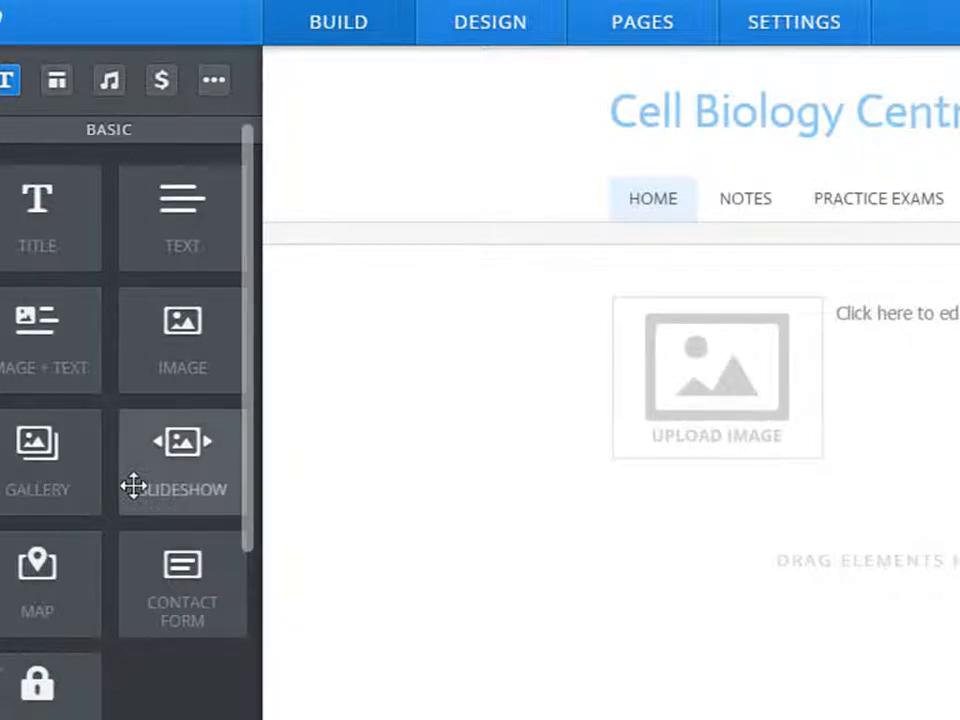
click(41, 336)
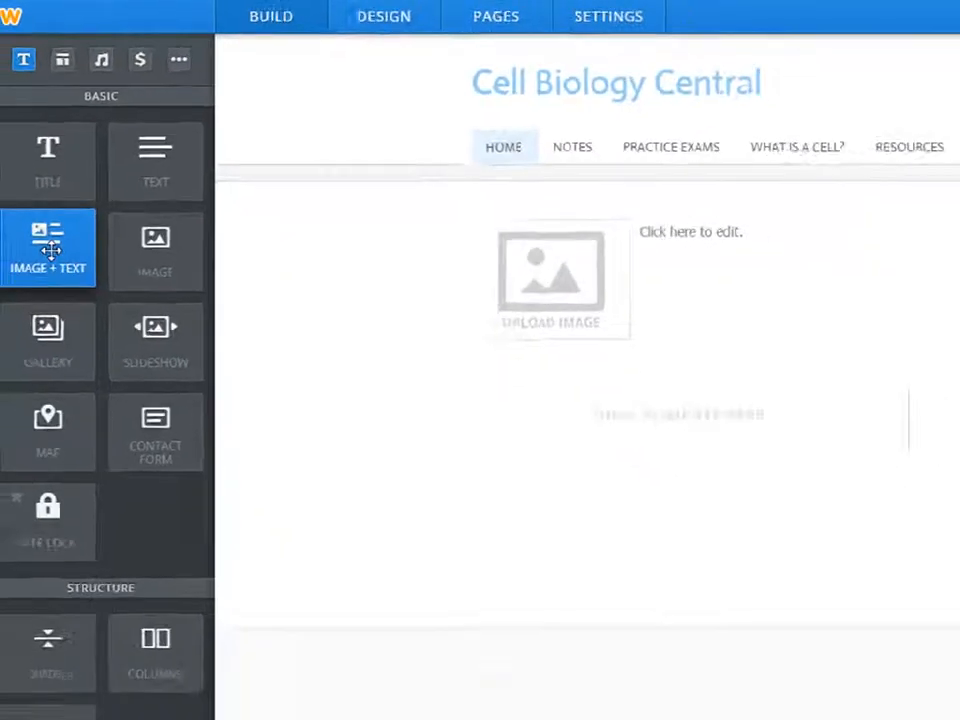
drag(50, 250, 933, 245)
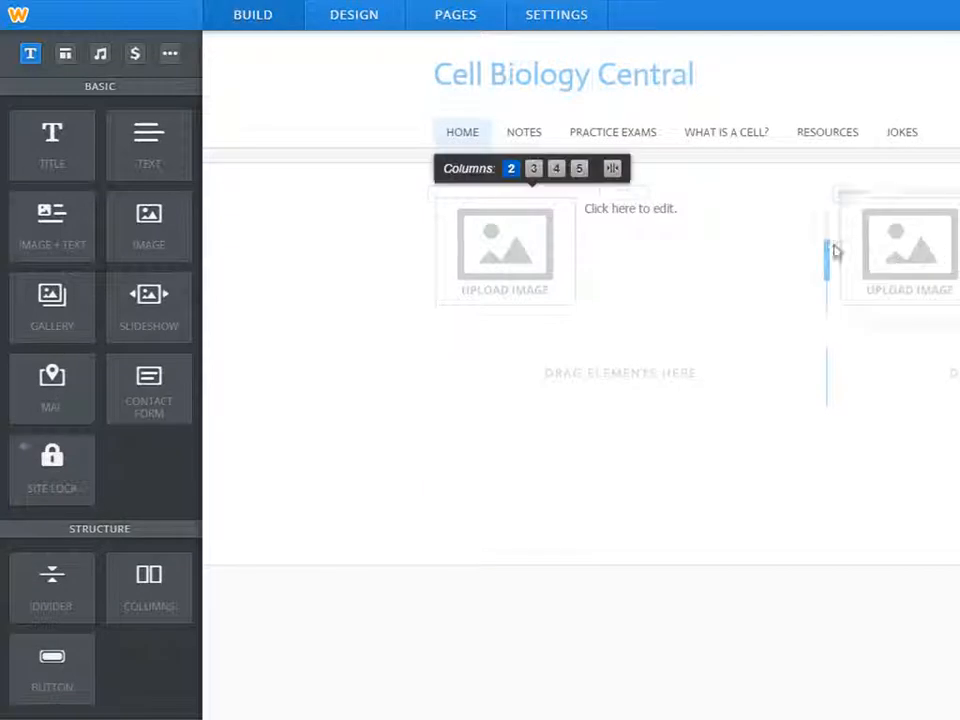
drag(57, 228, 381, 349)
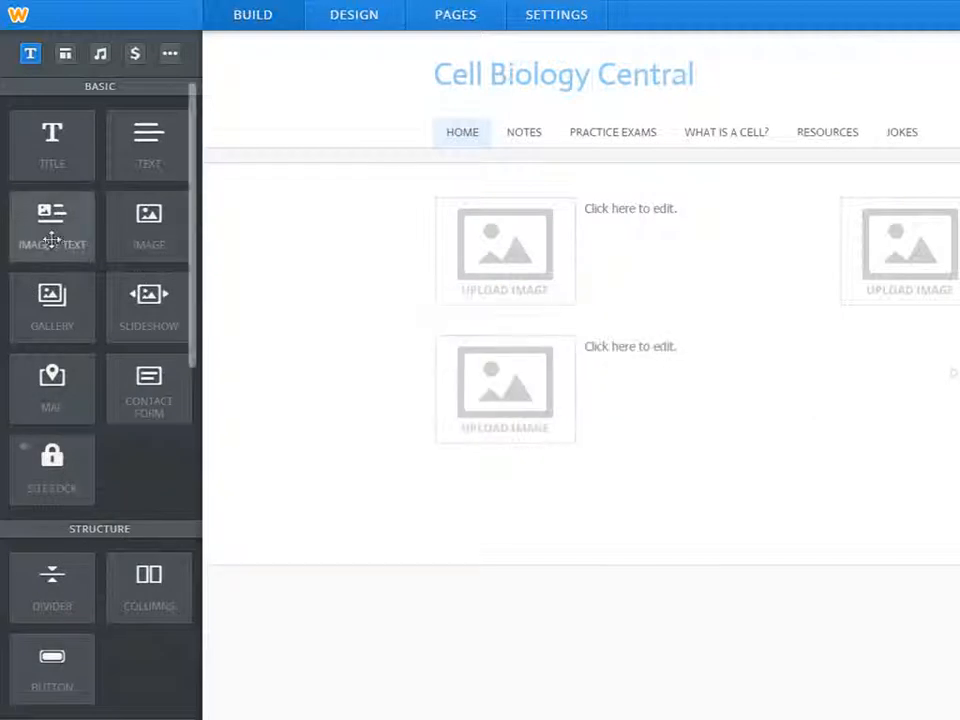
drag(44, 236, 928, 431)
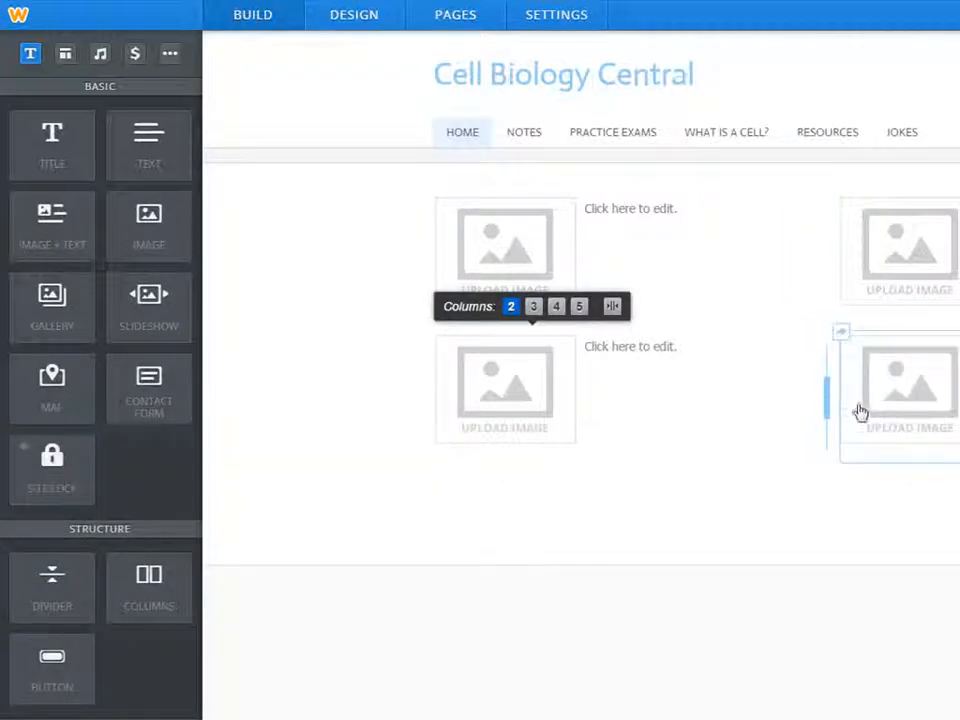
click(668, 210)
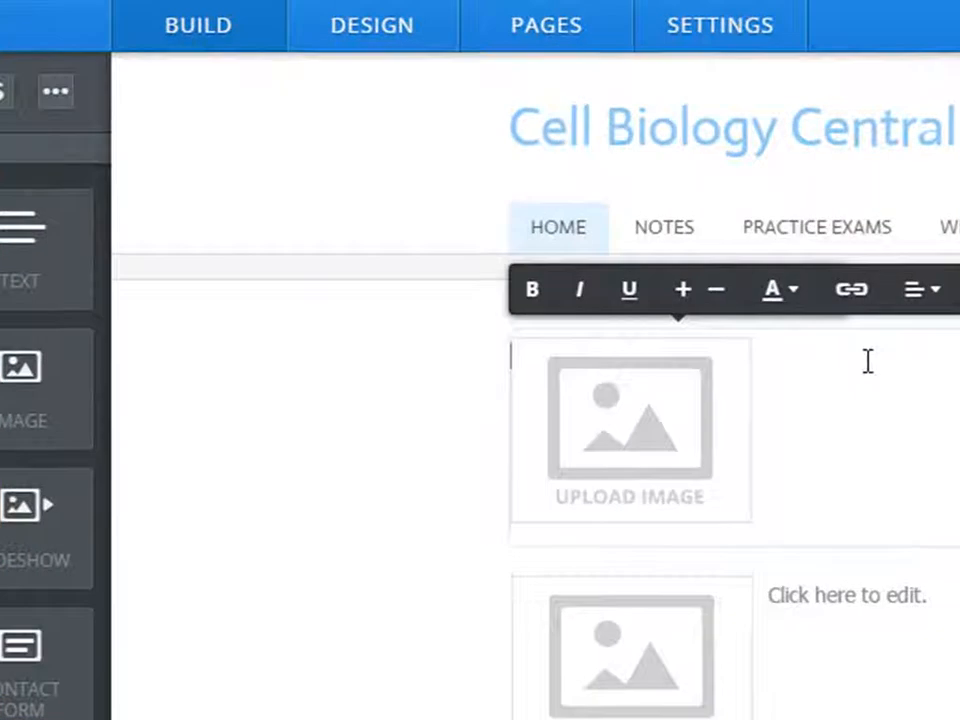
Write 'Notes: A collection of notes from schools around the country.' and 'Practice Exams' with 'lots of practice'.
text(Notes)
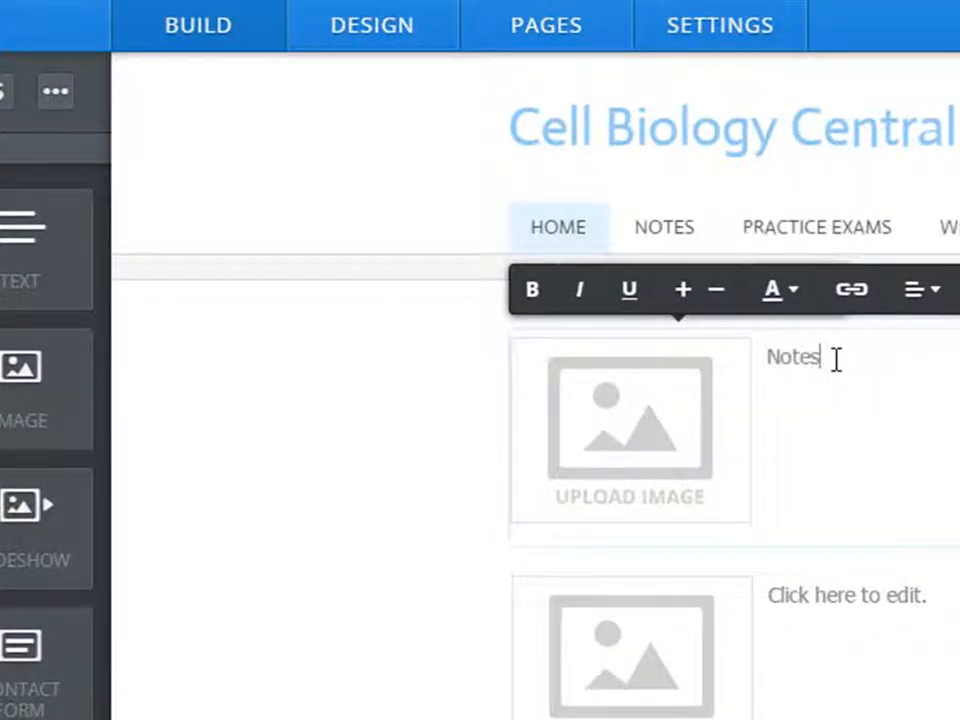
text(: A collection of)
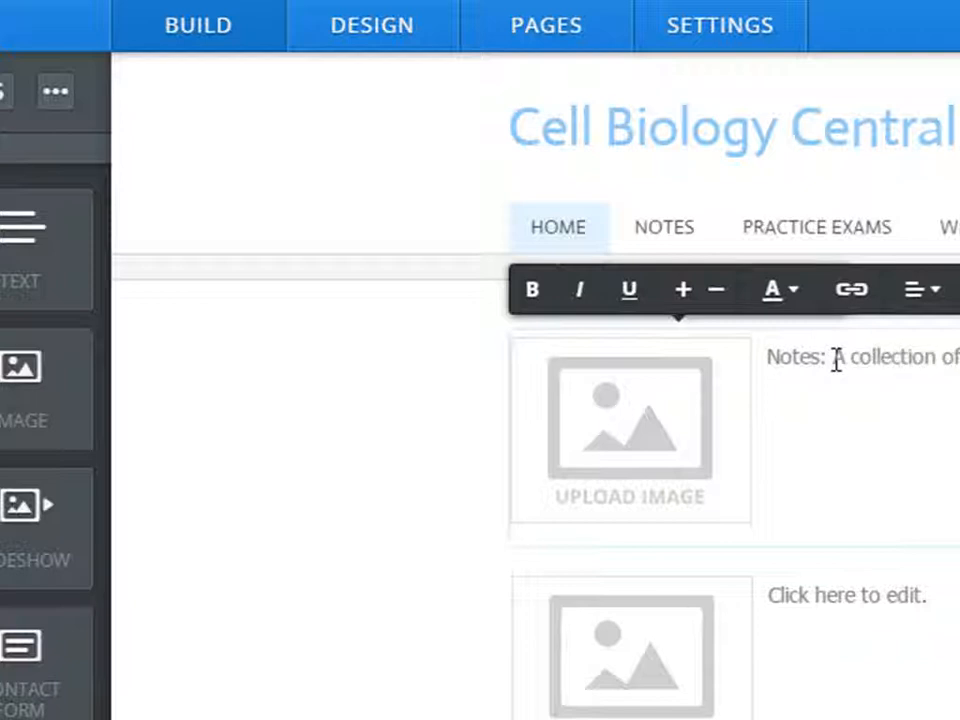
text( notes from schools around the country.)
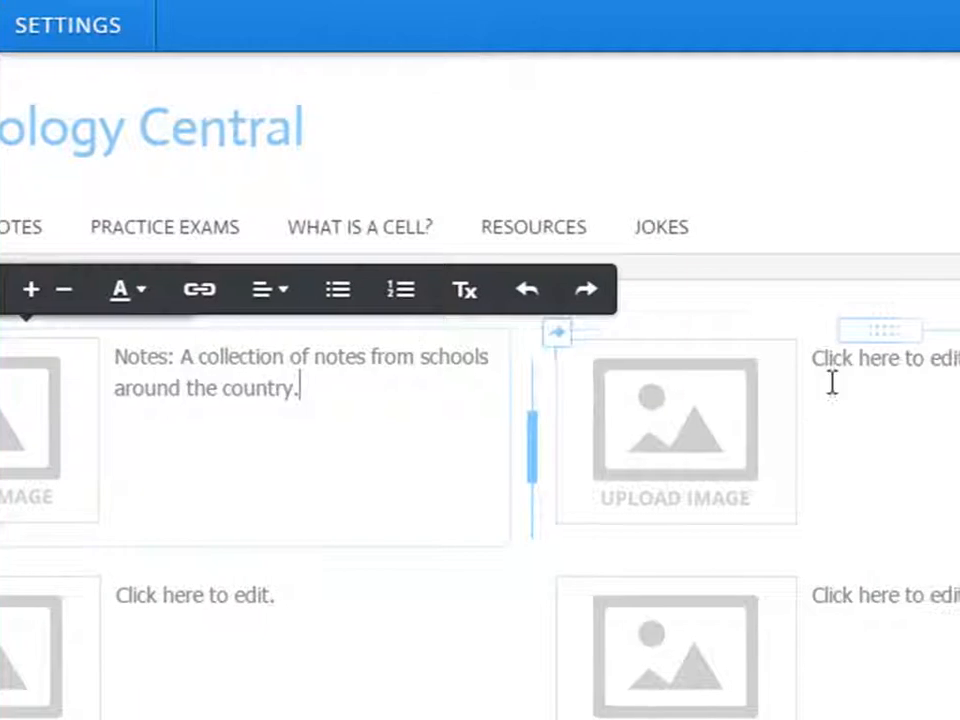
click(937, 379)
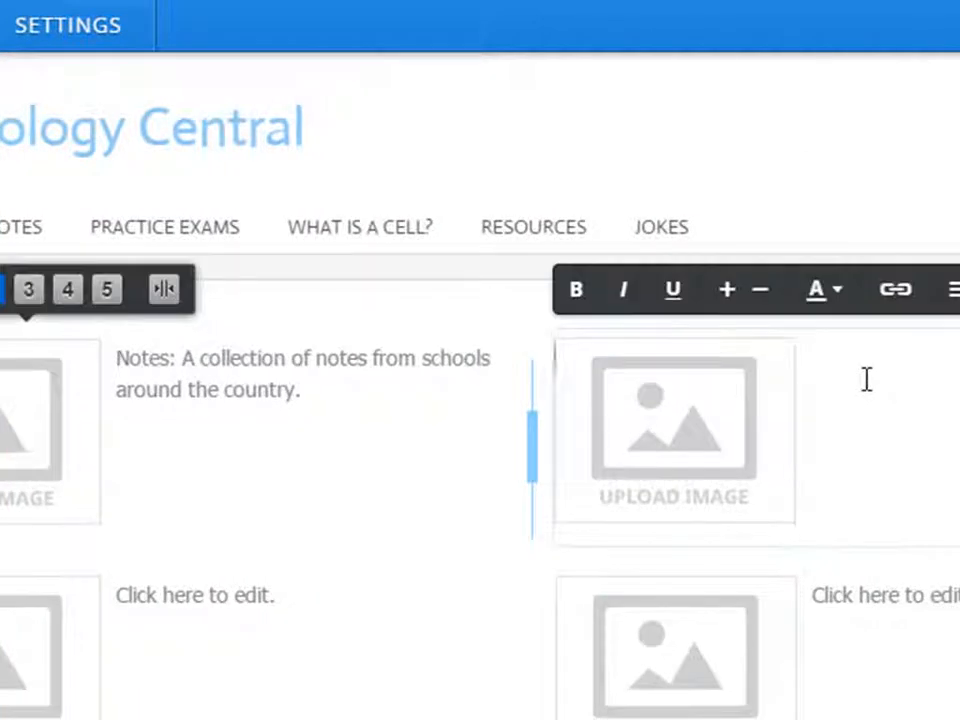
text(Practice Exams:)
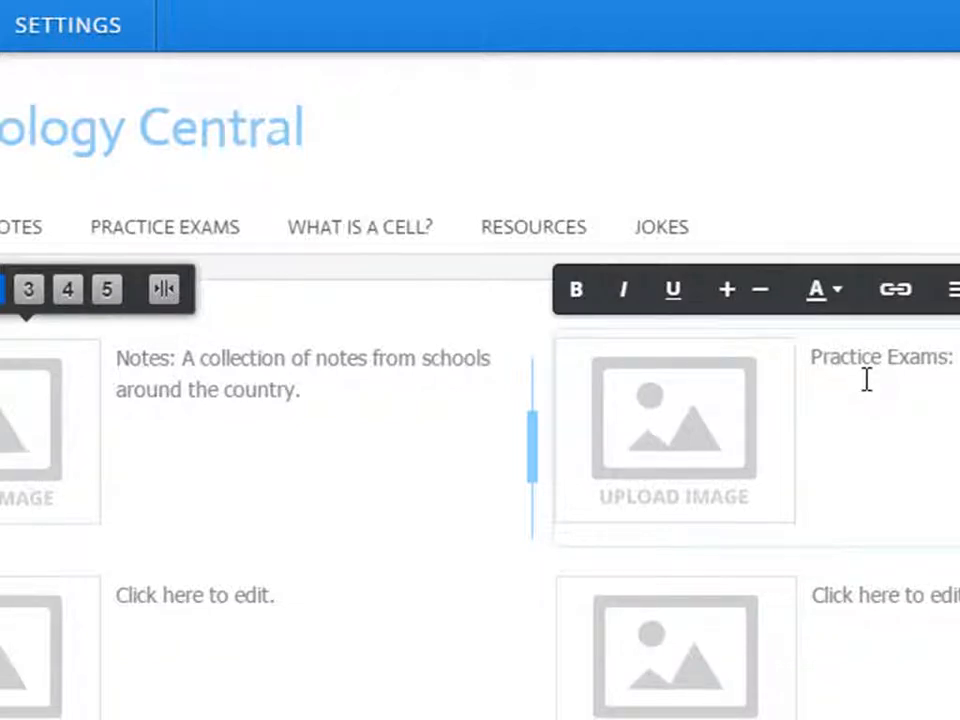
text(lots of e)
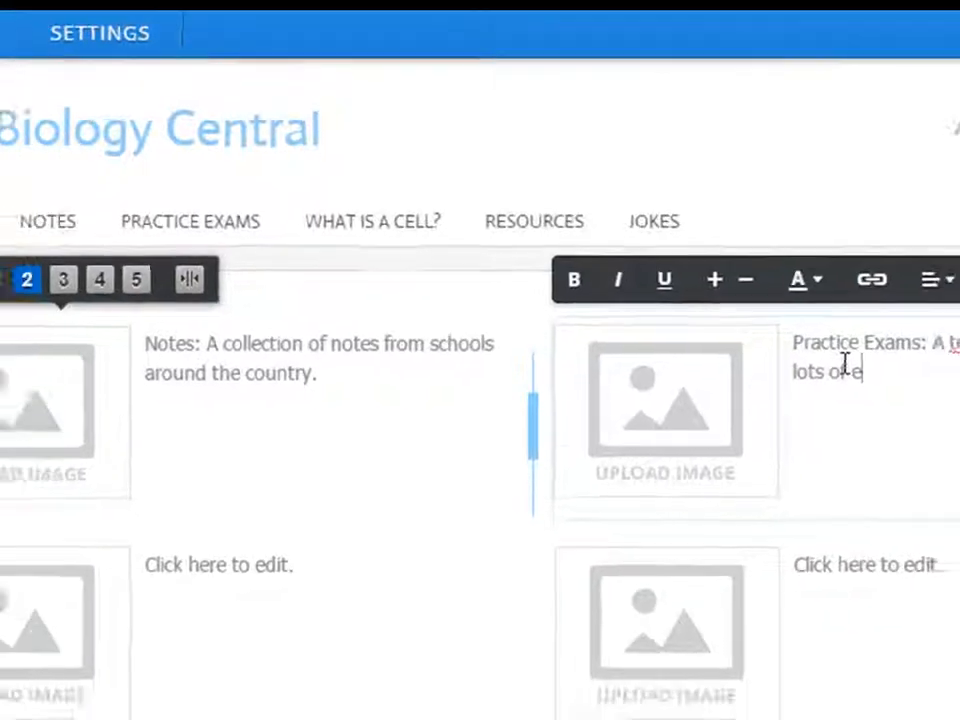
key(BackSpace)
text(practice exams, many with an)
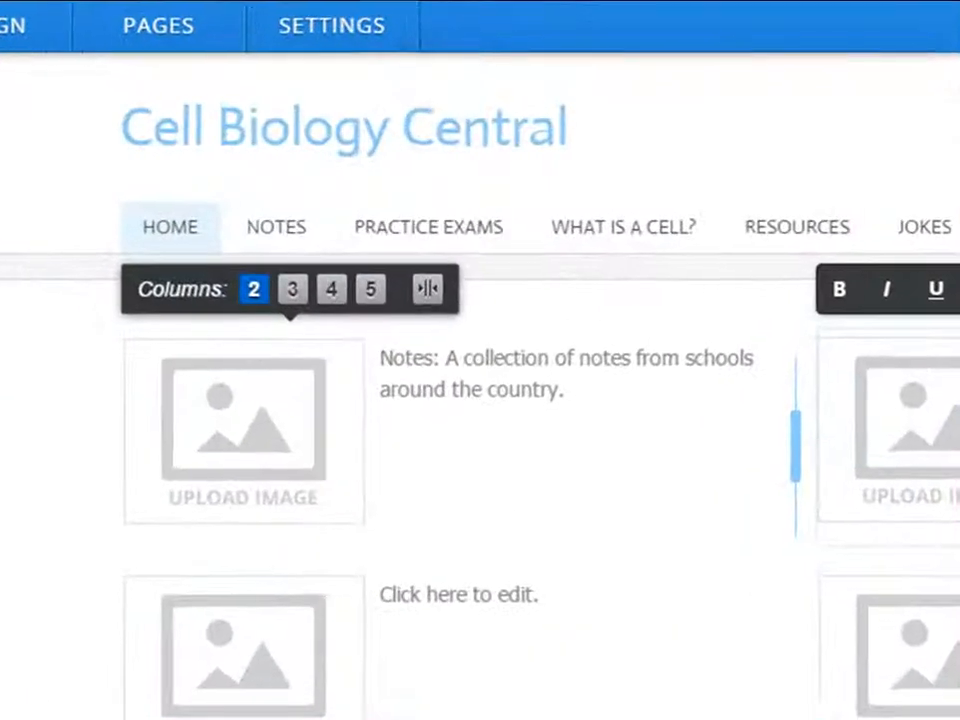
Label the lower blocks 'What is a cell??' and Resources, then open the footer for editing.
click(427, 320)
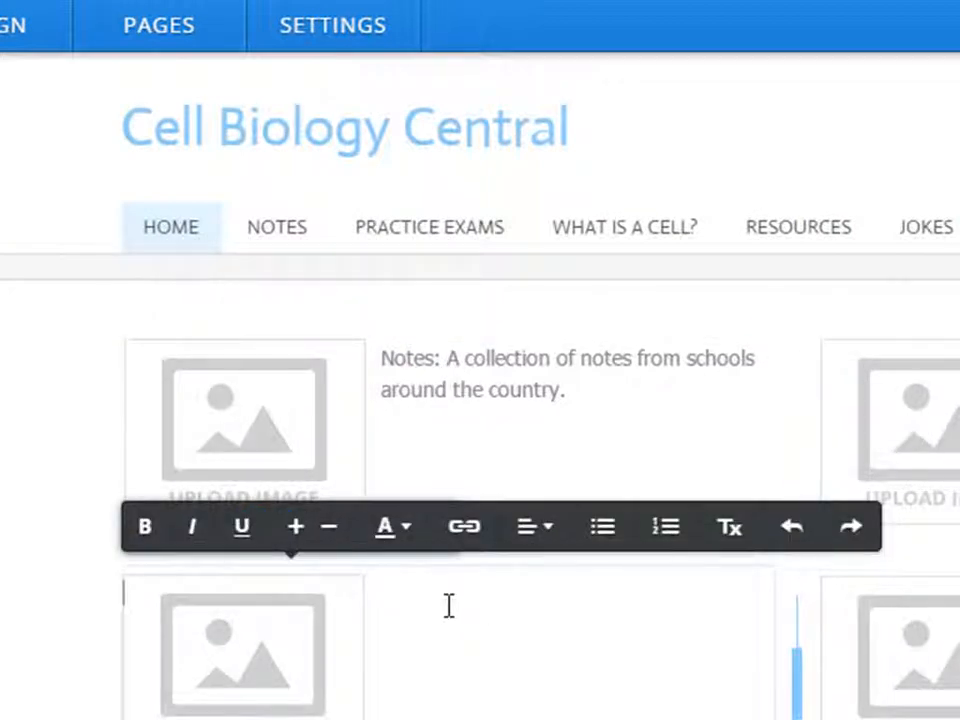
text(What is a cell)
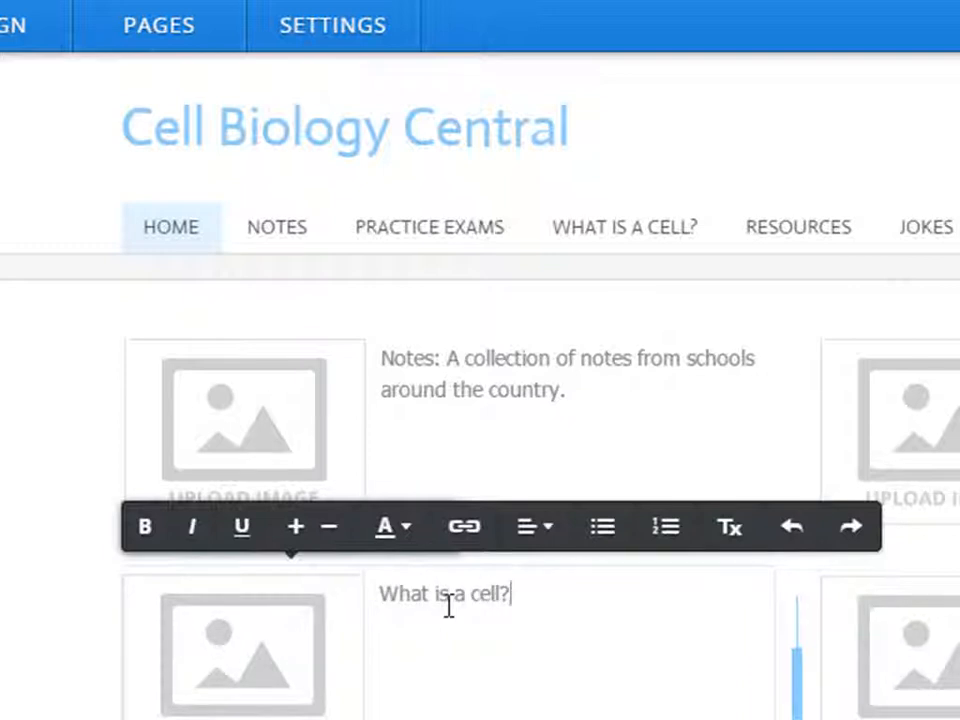
text(??)
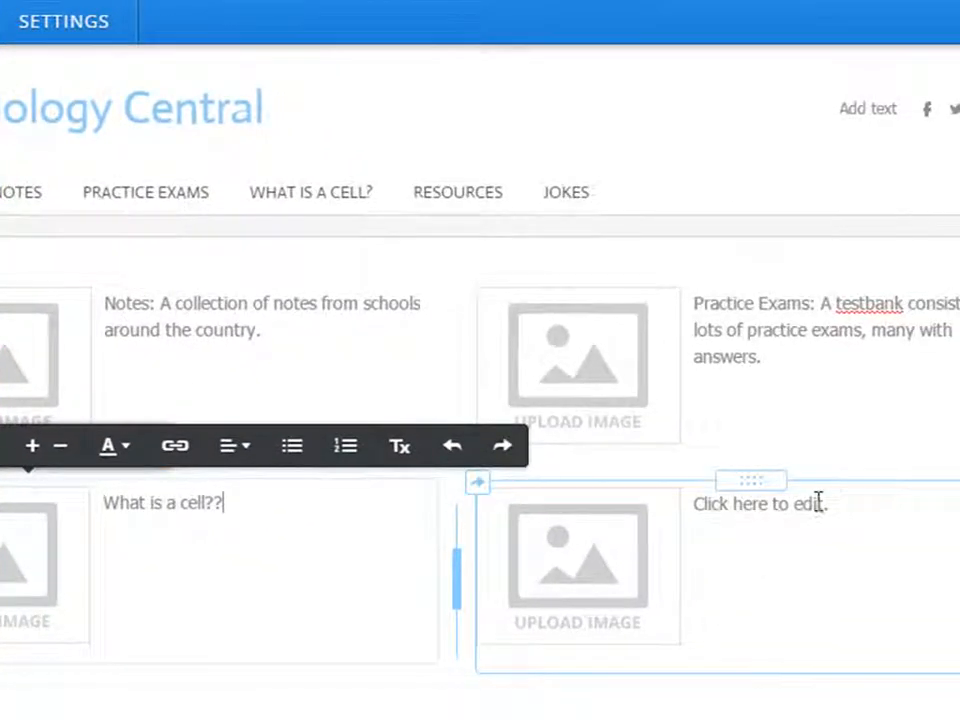
click(818, 502)
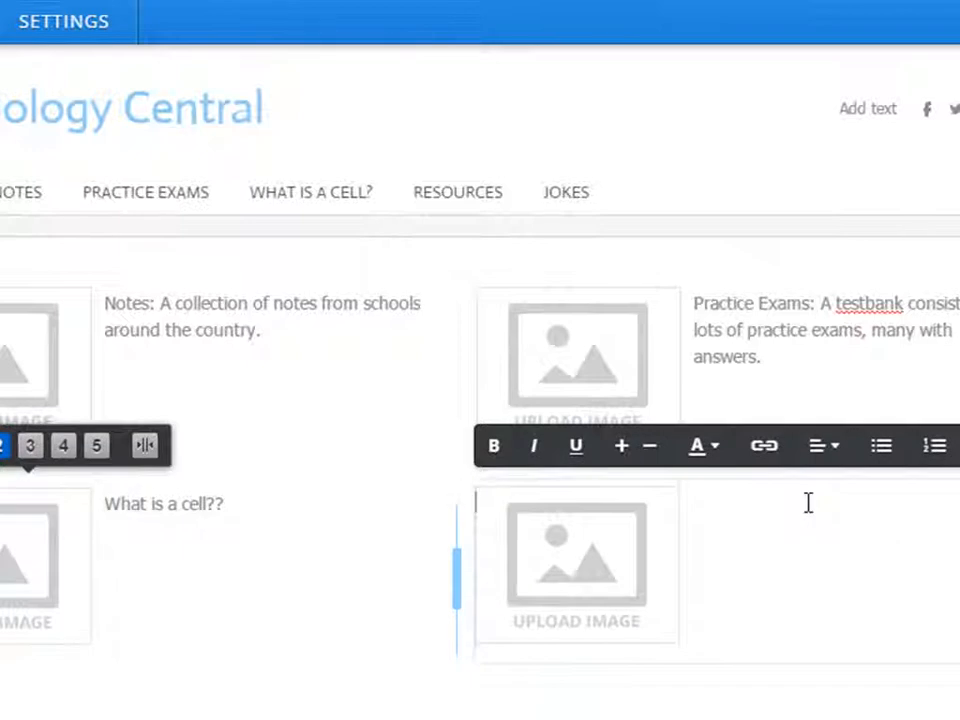
text(Rou)
text(sources:)
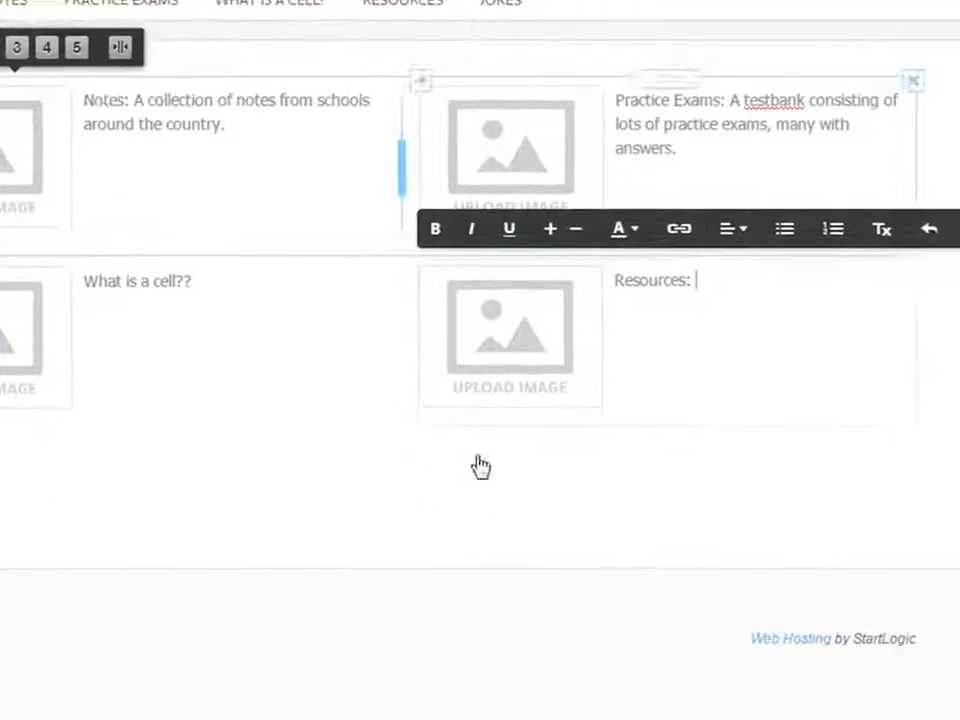
click(189, 615)
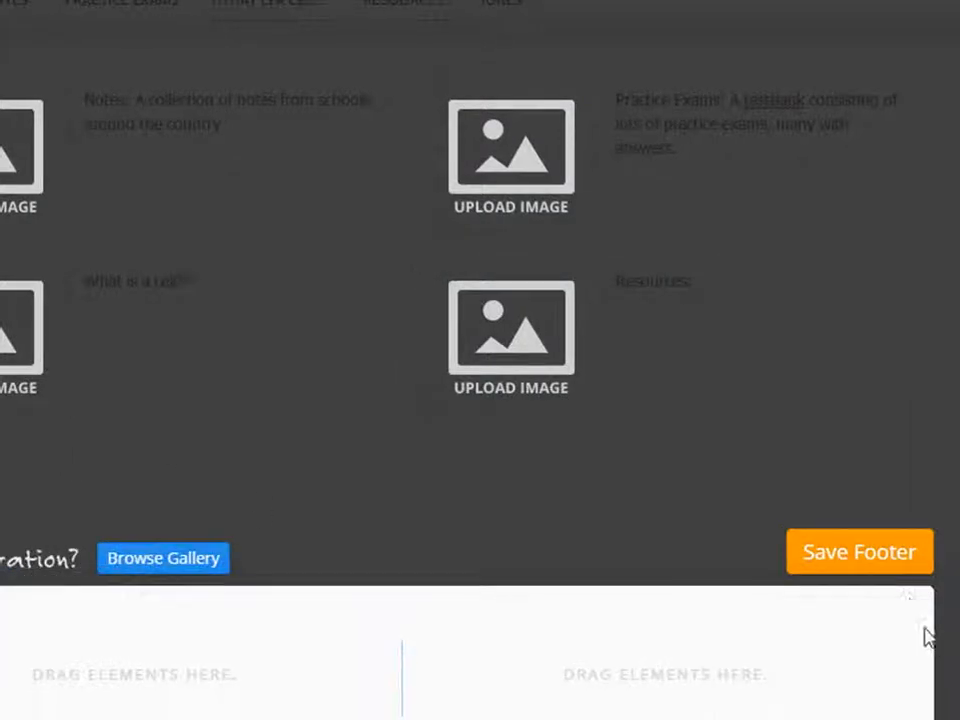
Cancel deleting the empty footer column row and save the footer unchanged.
click(914, 617)
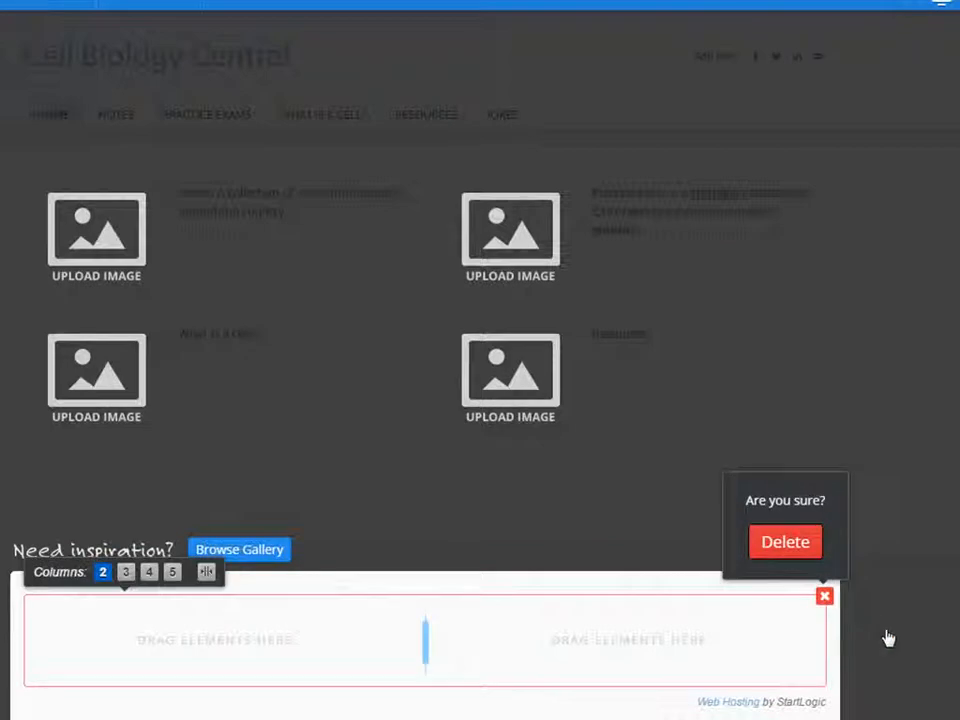
click(903, 669)
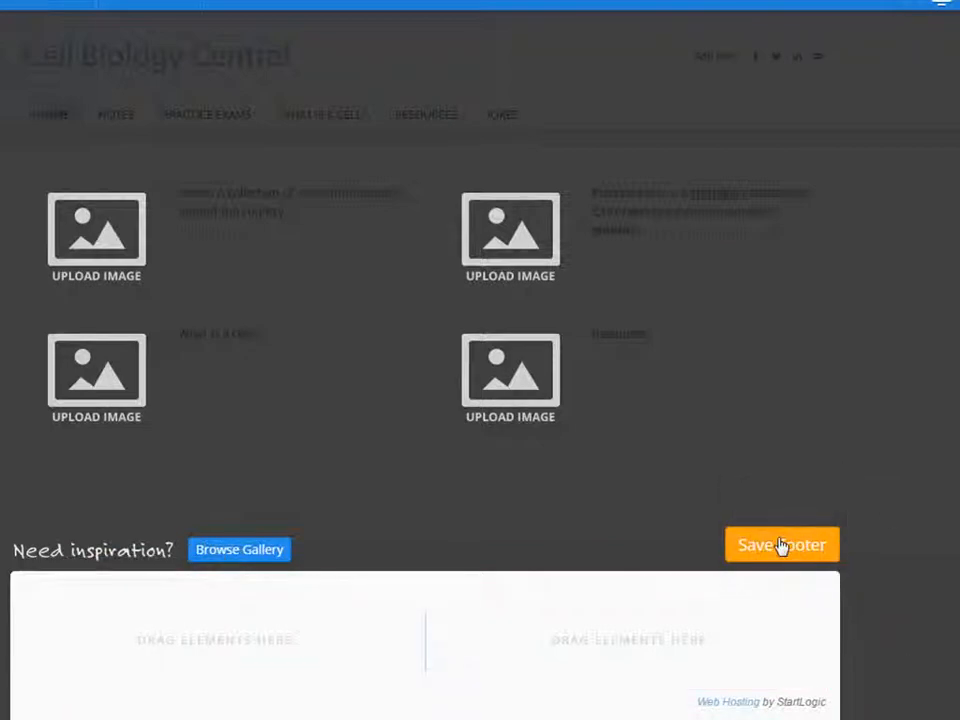
click(507, 503)
mouse_move(86, 343)
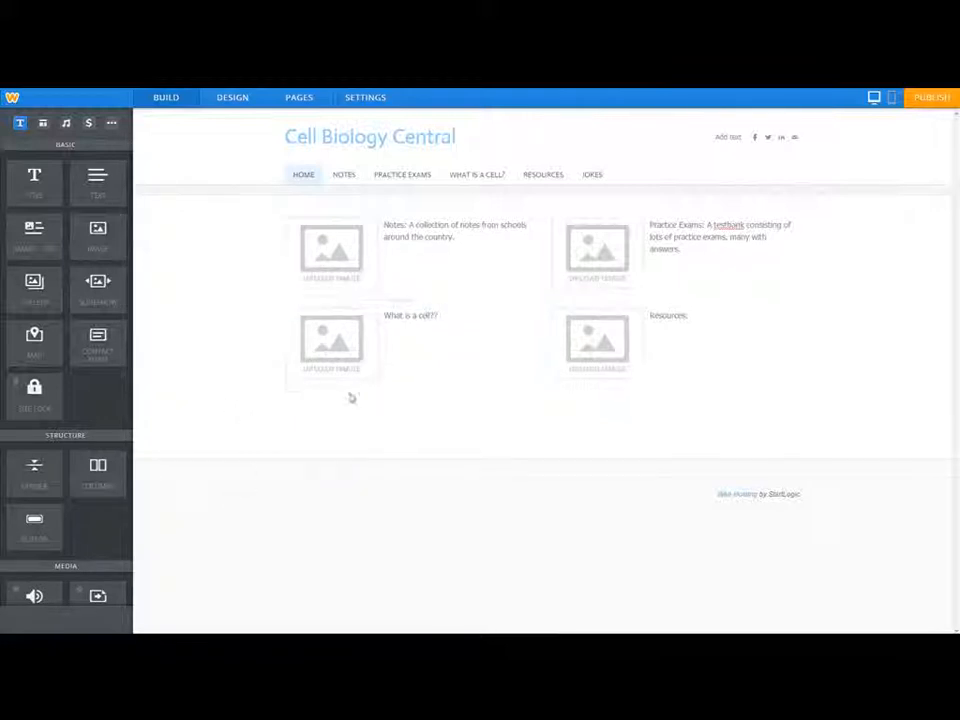
Upload the 'cell' image from the Explorer folder into the lower-left What is a cell?? block.
click(328, 350)
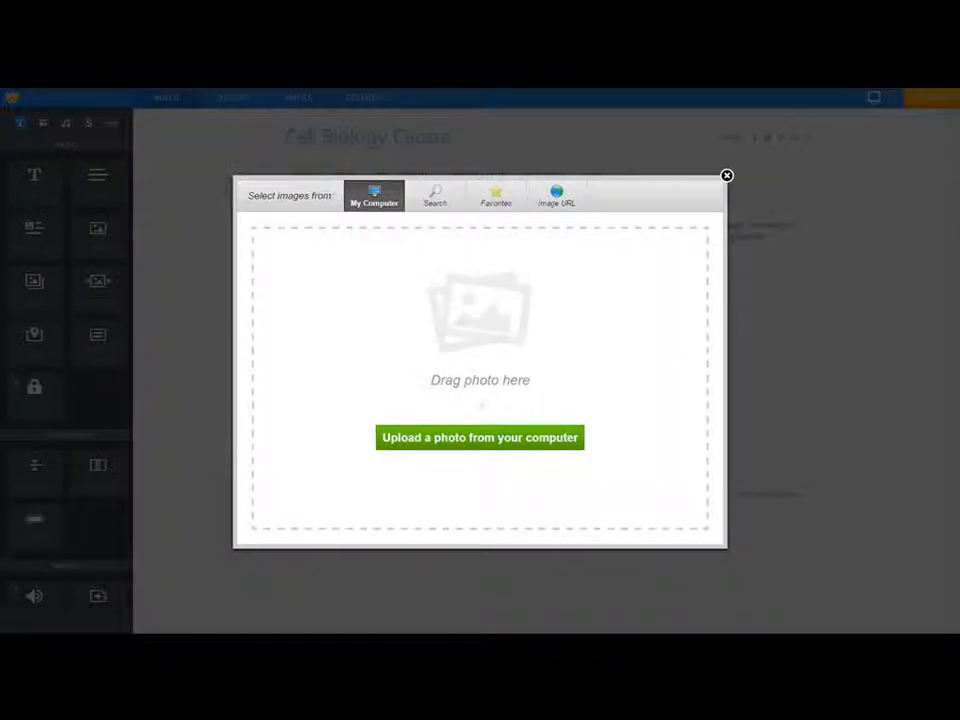
click(86, 645)
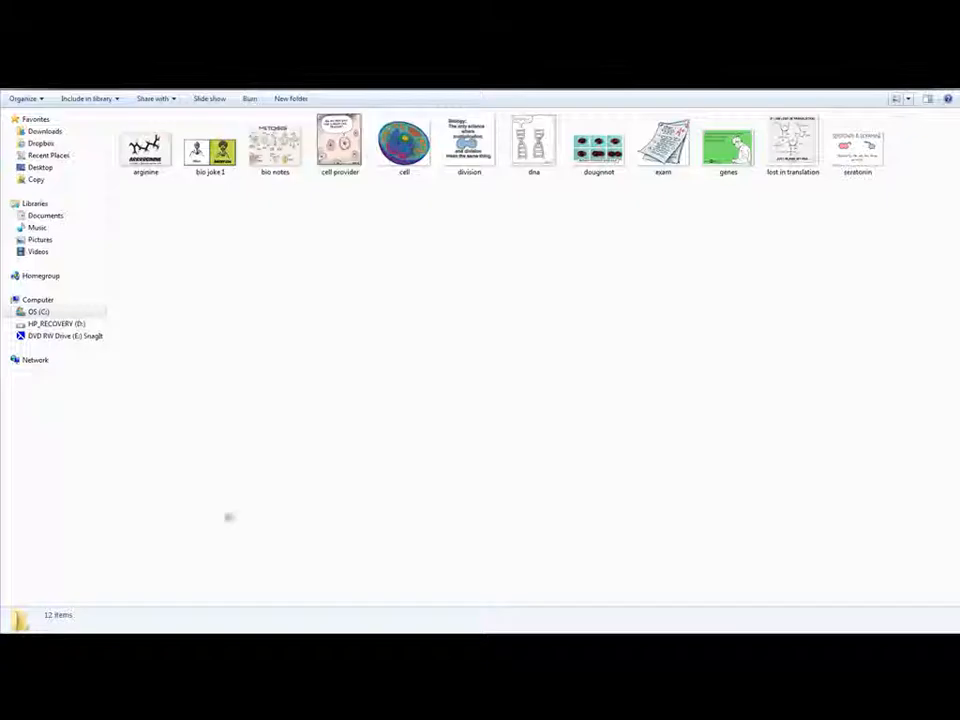
key(super+Down)
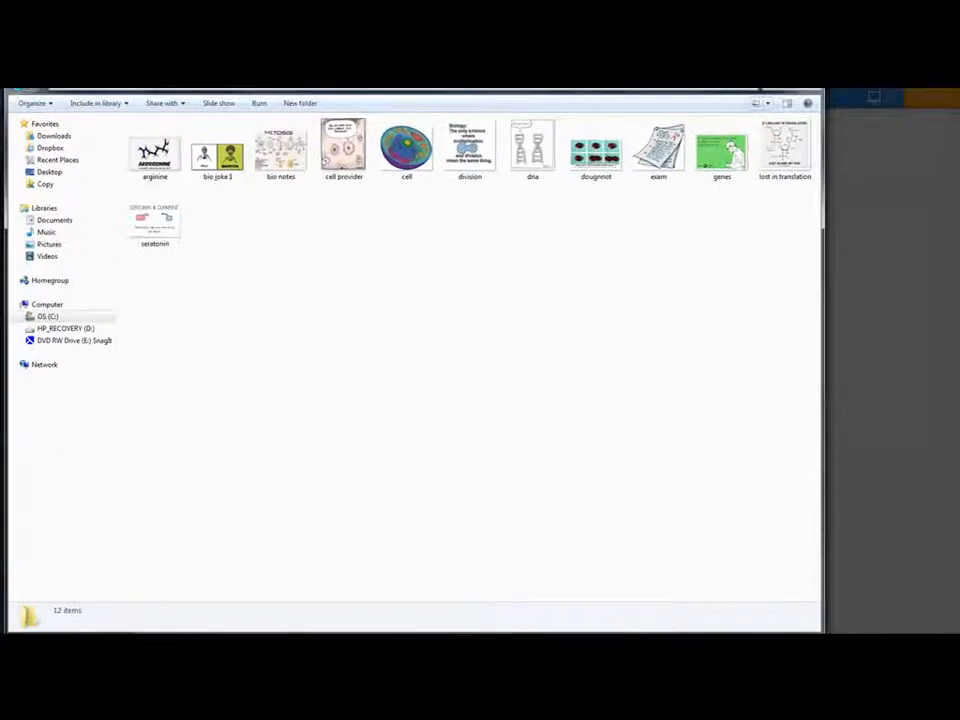
drag(480, 76, 516, 396)
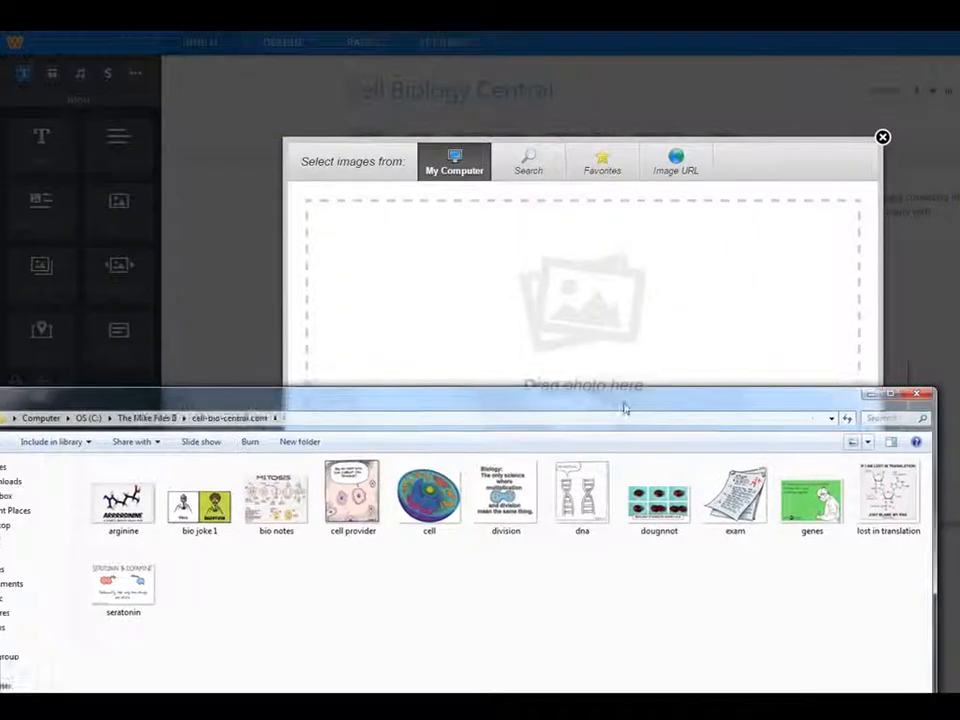
drag(624, 408, 645, 422)
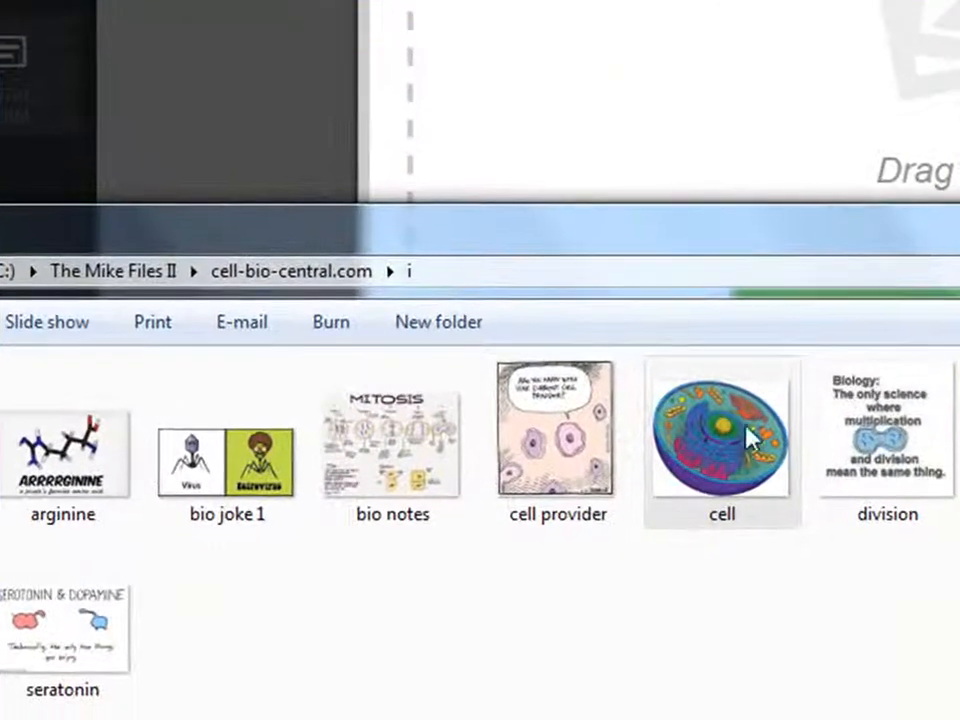
drag(748, 437, 896, 61)
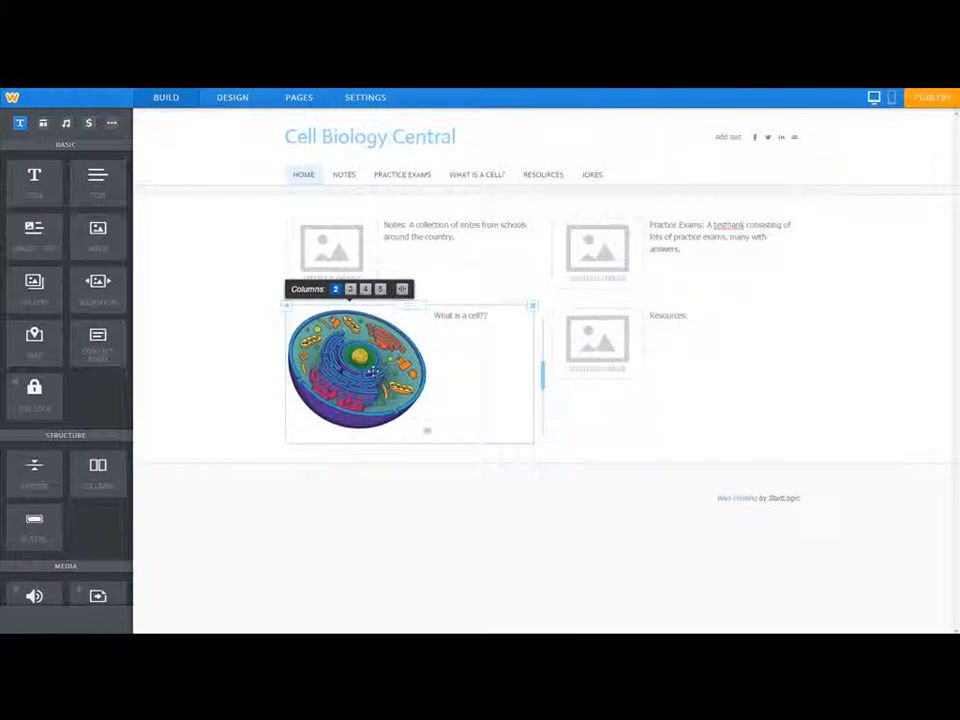
Shrink the cell picture to about half its size.
click(428, 432)
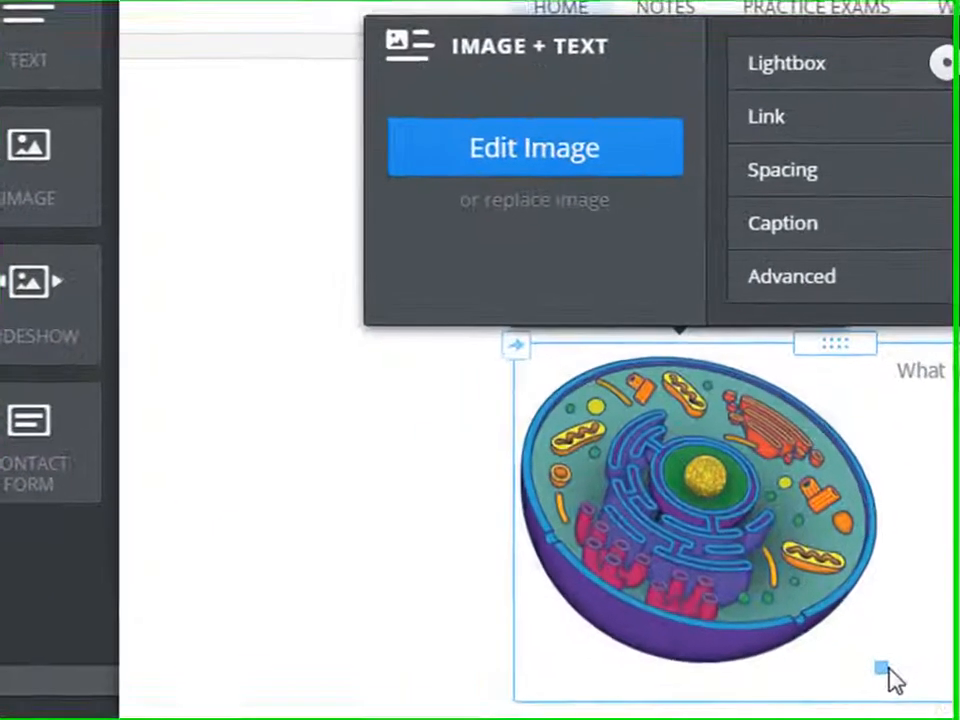
drag(887, 673, 683, 531)
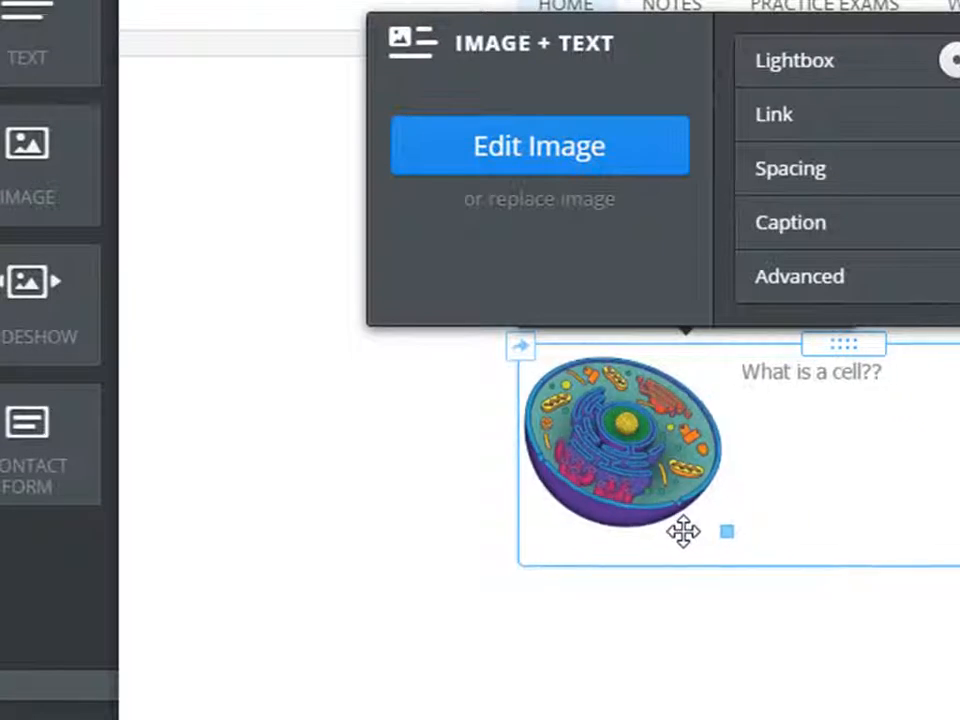
click(875, 430)
Extend the What is a cell?? text, change 'testbank' to 'test bank', and add a title block above the images.
click(911, 375)
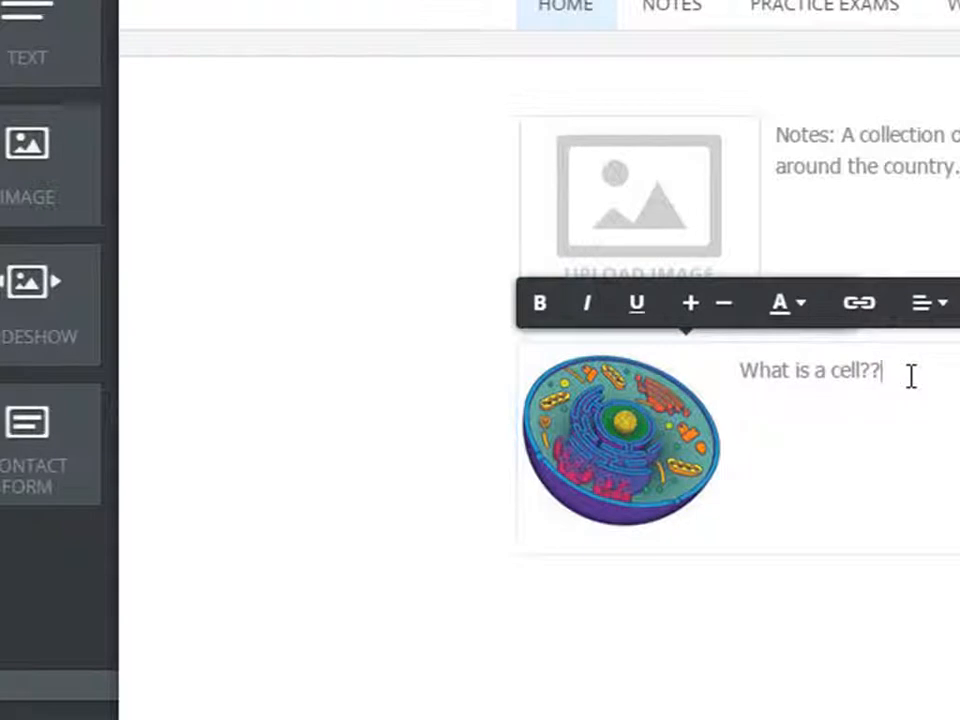
text(Your comp)
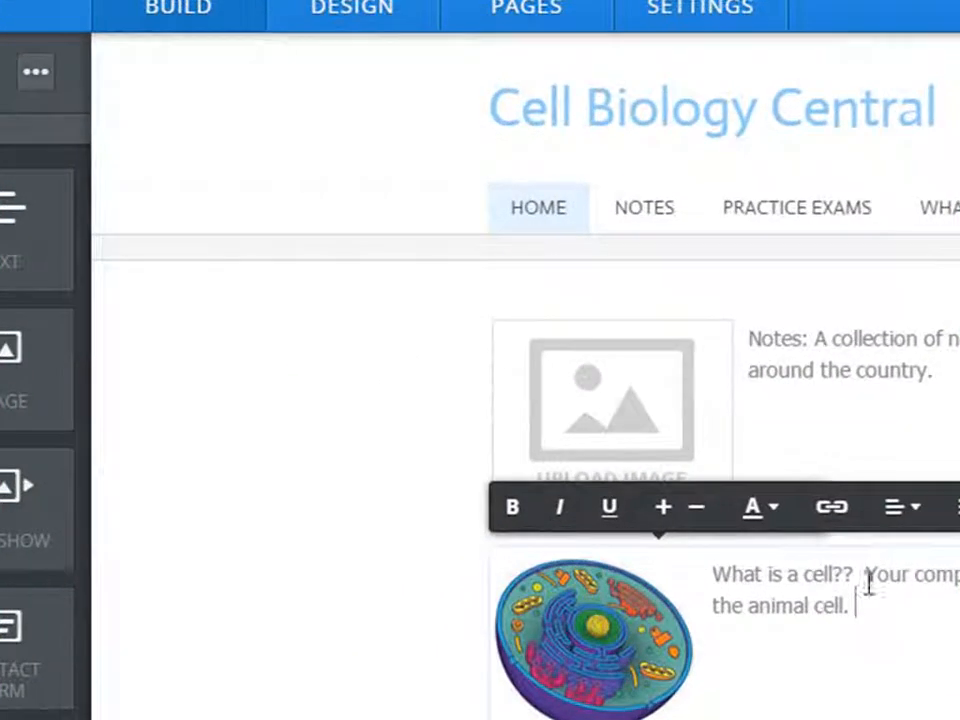
click(289, 543)
click(478, 602)
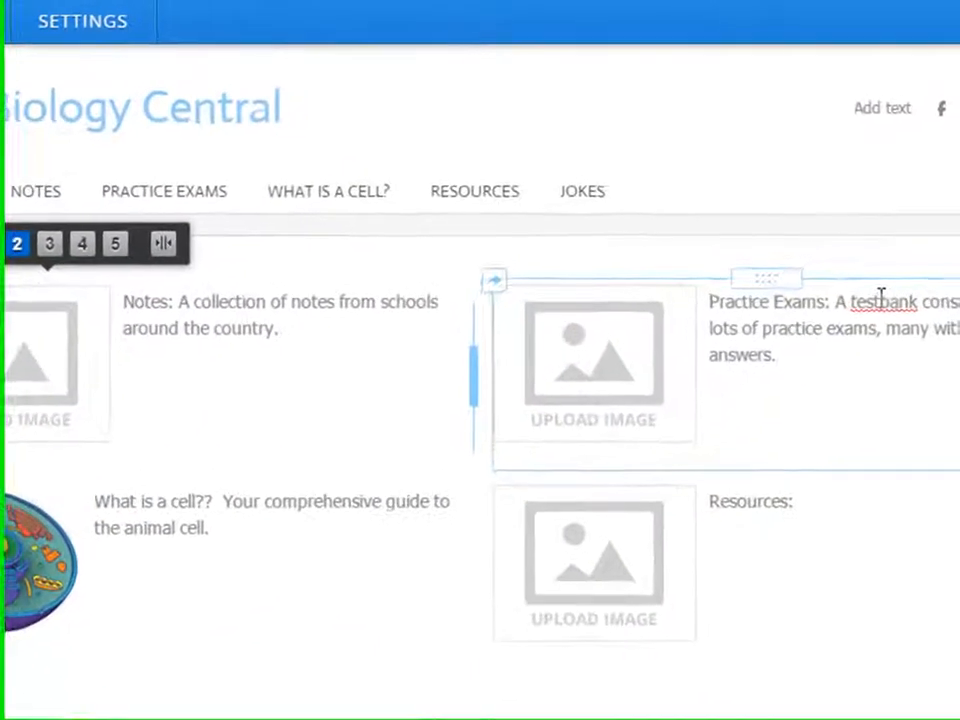
click(881, 299)
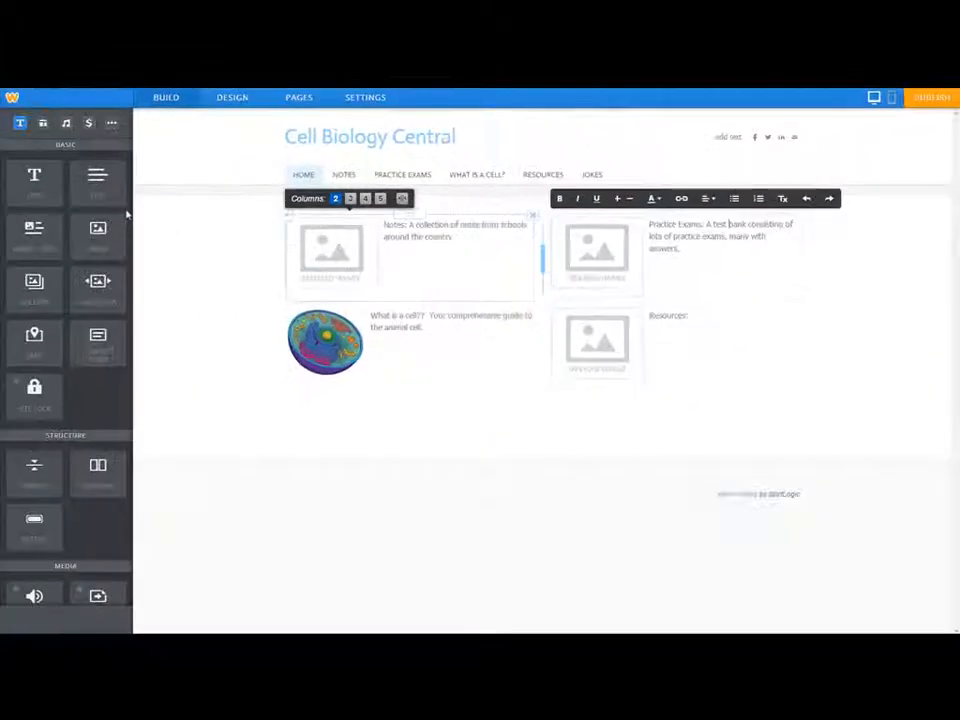
drag(35, 180, 349, 216)
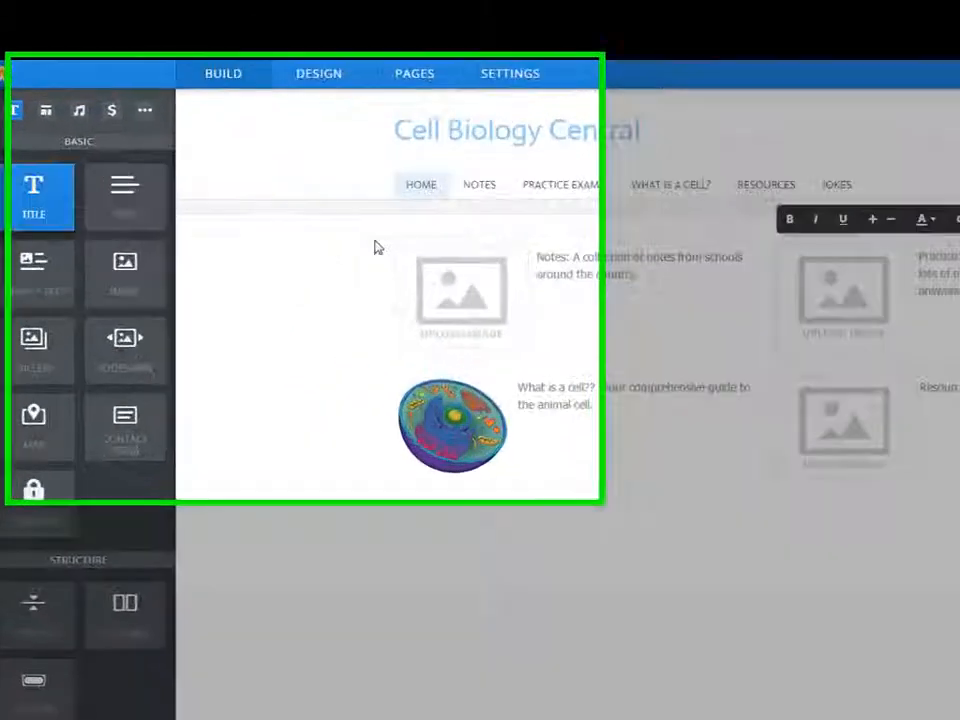
drag(785, 305, 780, 295)
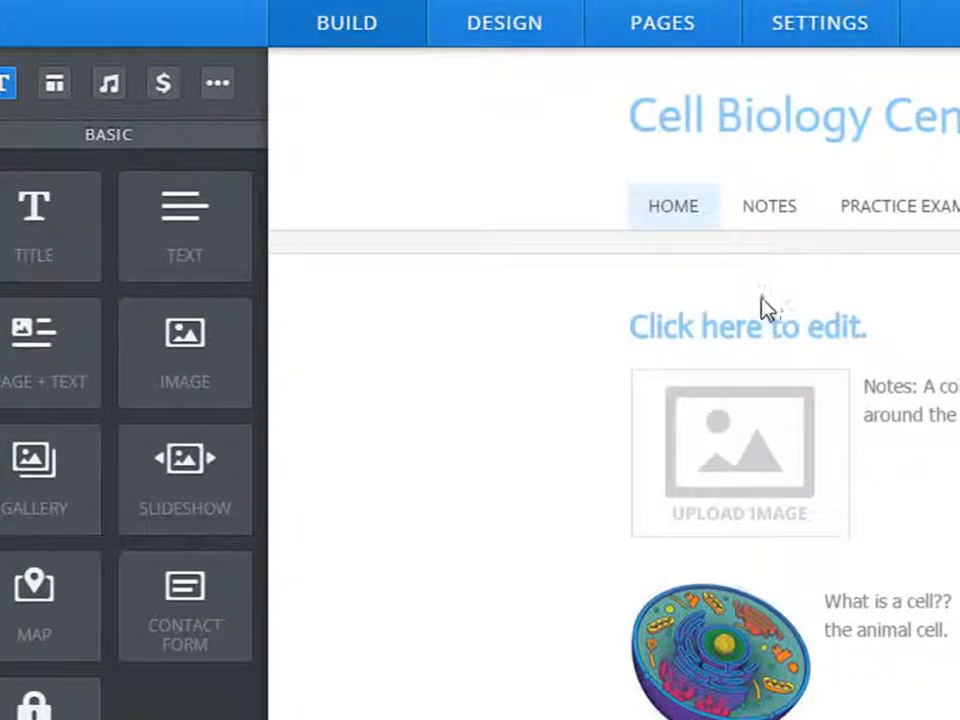
Type the centred heading 'Cell Biology Central - Your free source for cell bio on the internet'.
click(789, 325)
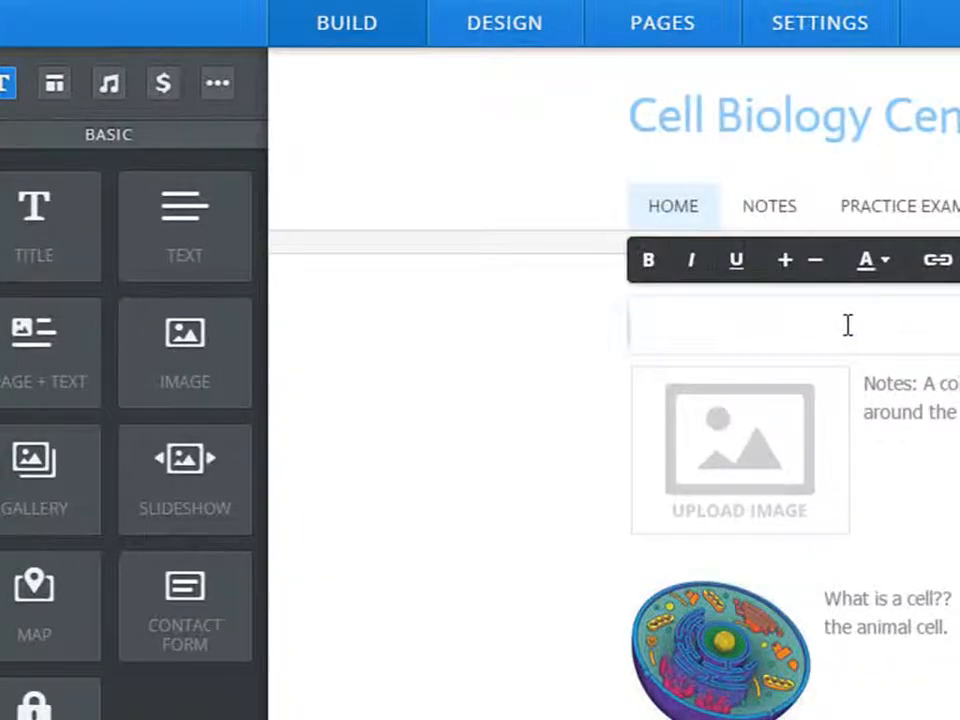
text(Cell B)
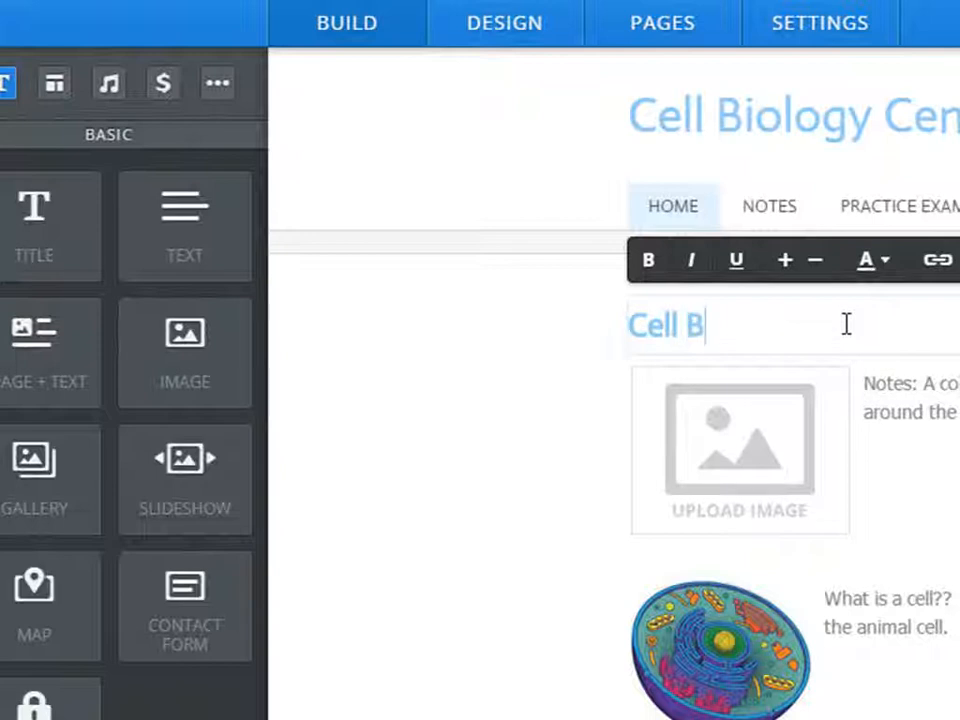
text(iology Central)
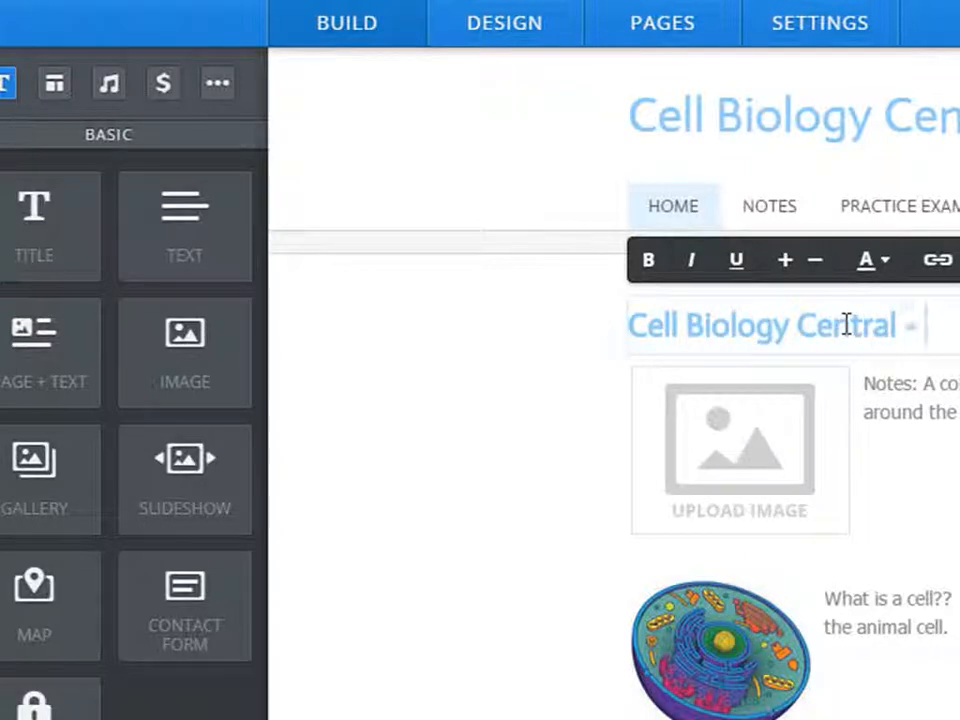
text( - Your source for cell bio on the internet)
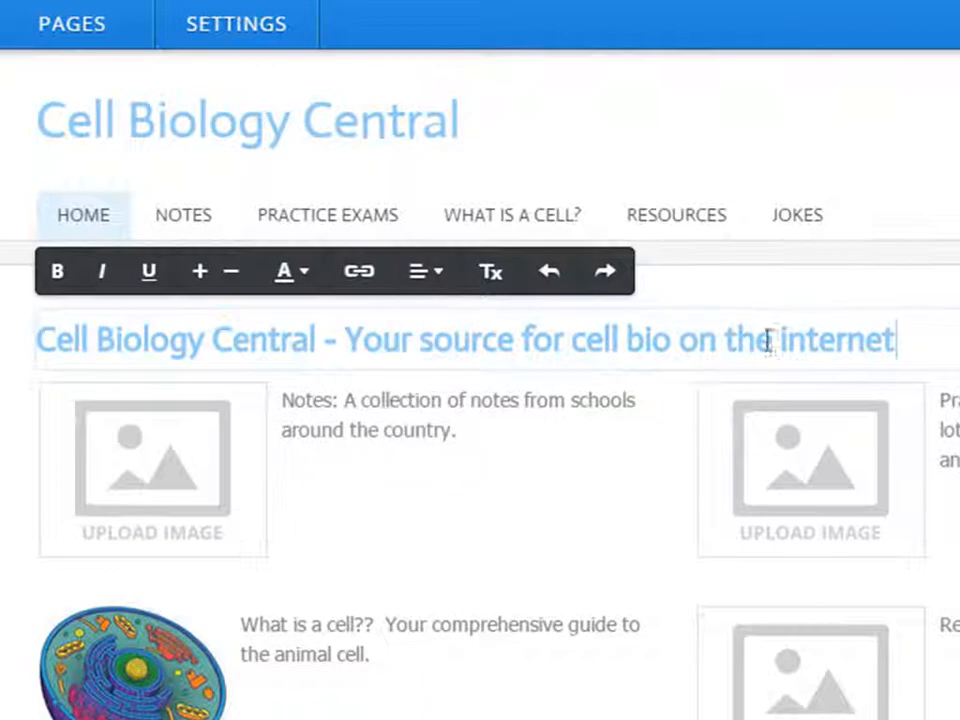
drag(914, 337, 57, 338)
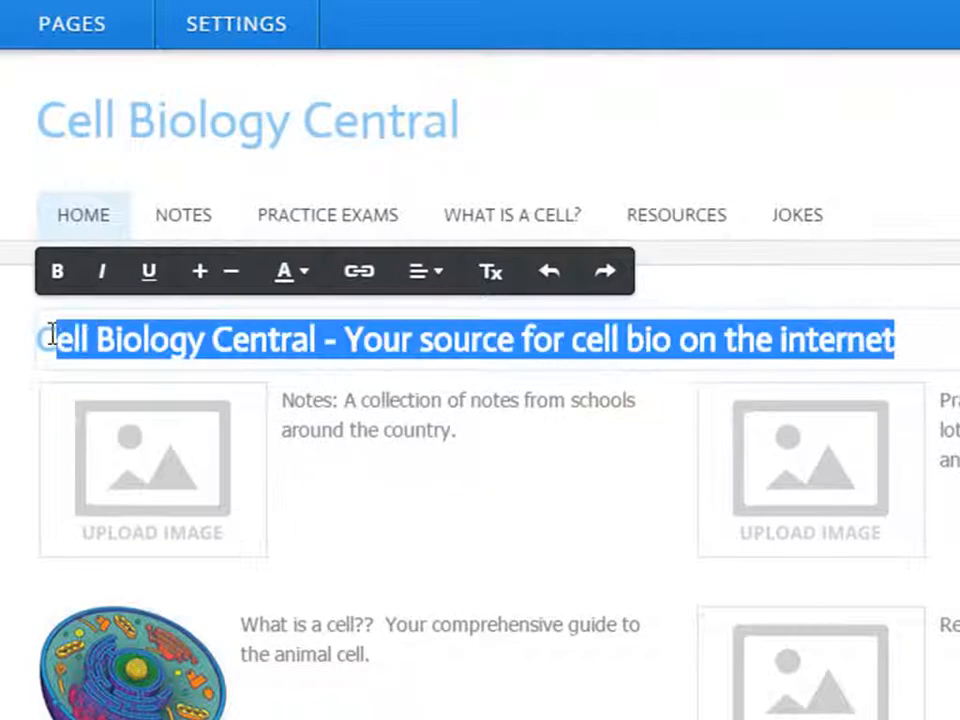
mouse_move(441, 286)
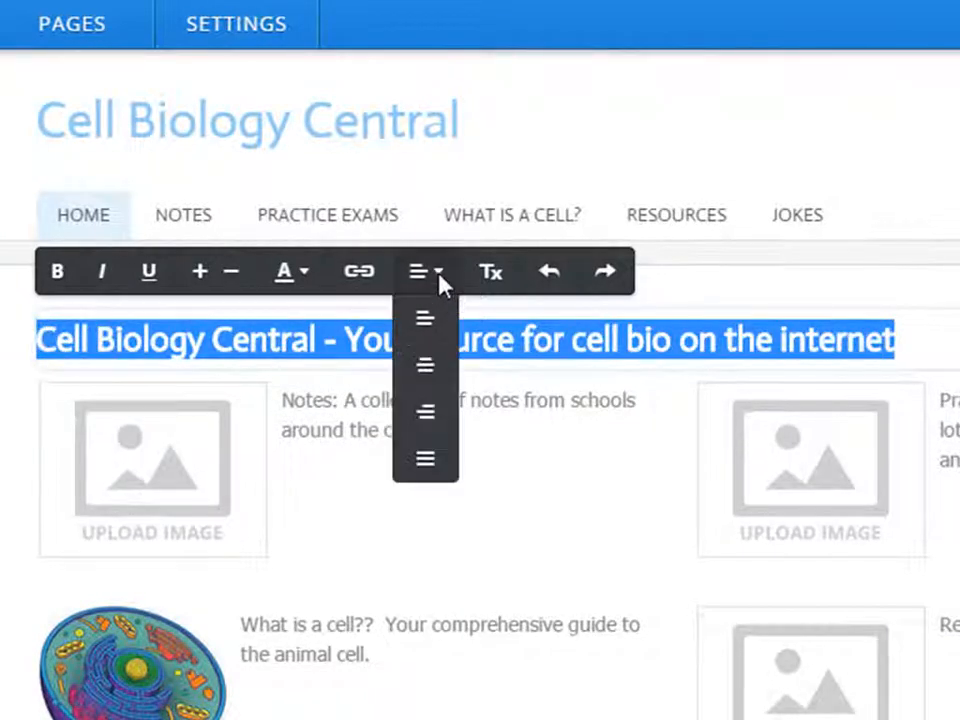
click(425, 364)
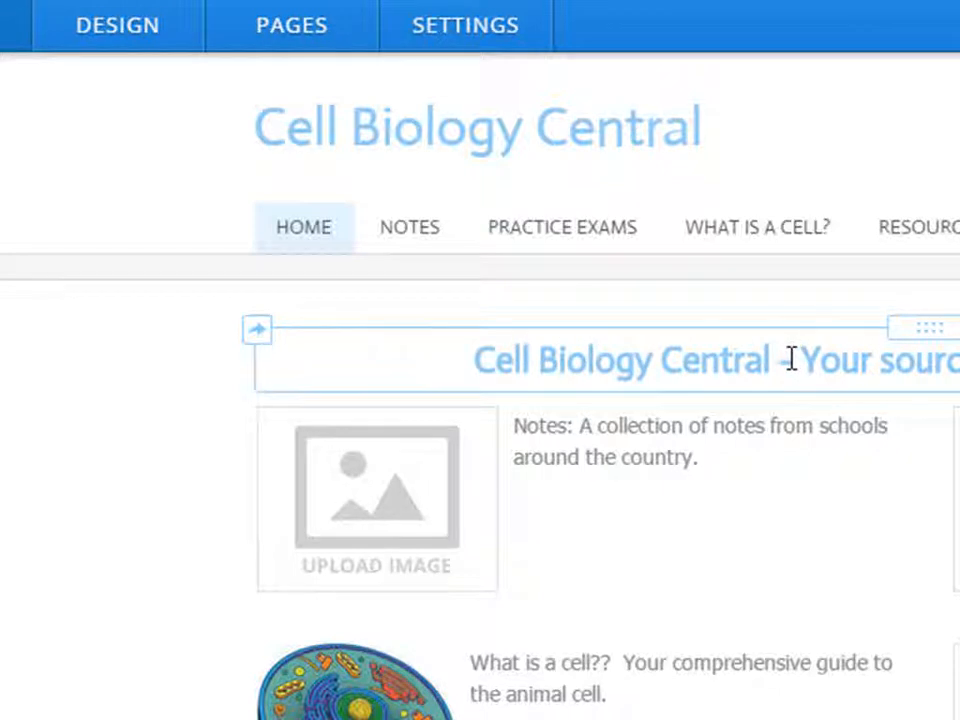
click(880, 358)
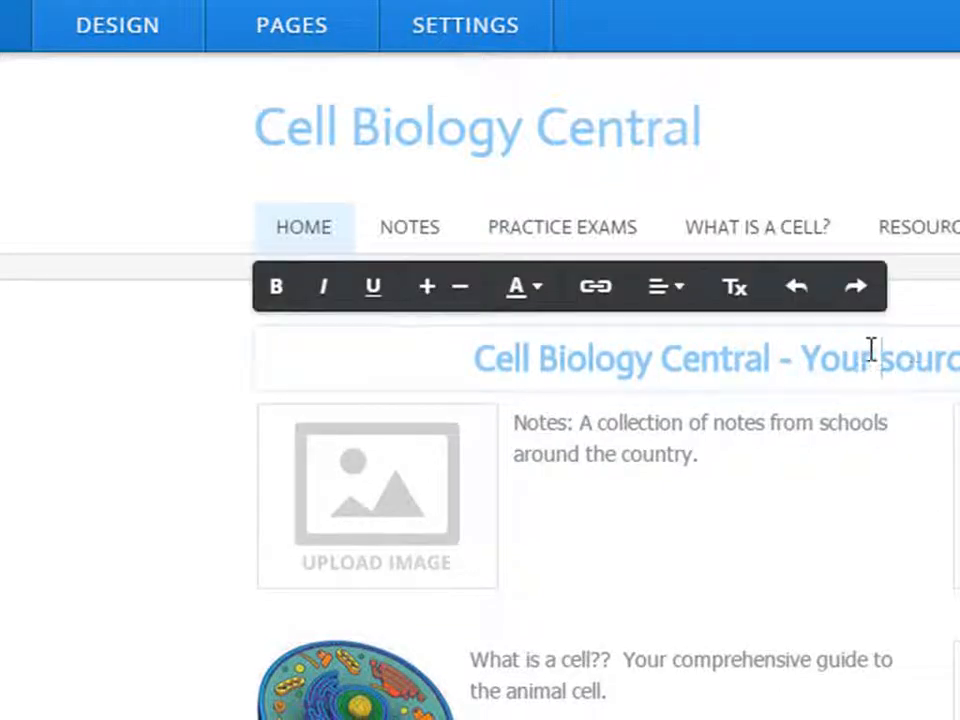
text(free)
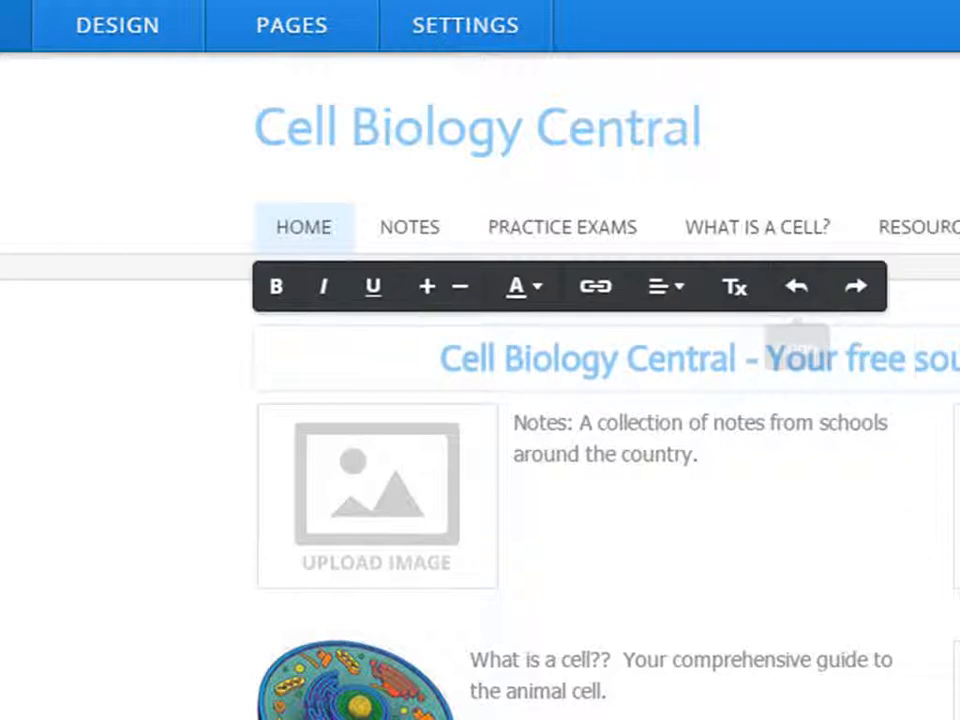
click(57, 496)
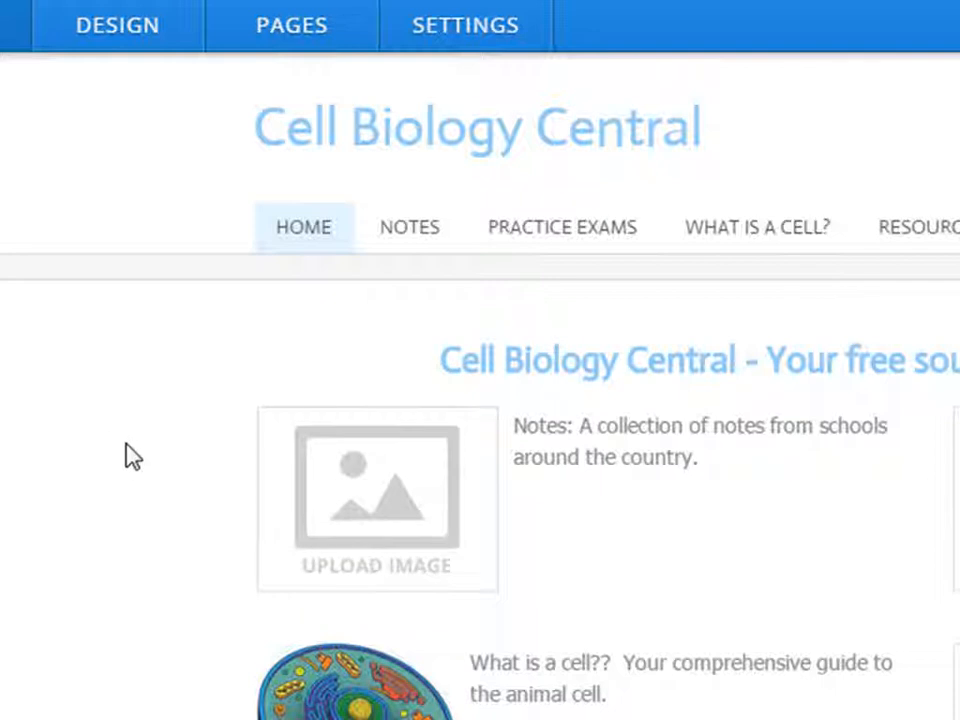
Select the 'What is a cell??' label text in its block.
mouse_move(435, 553)
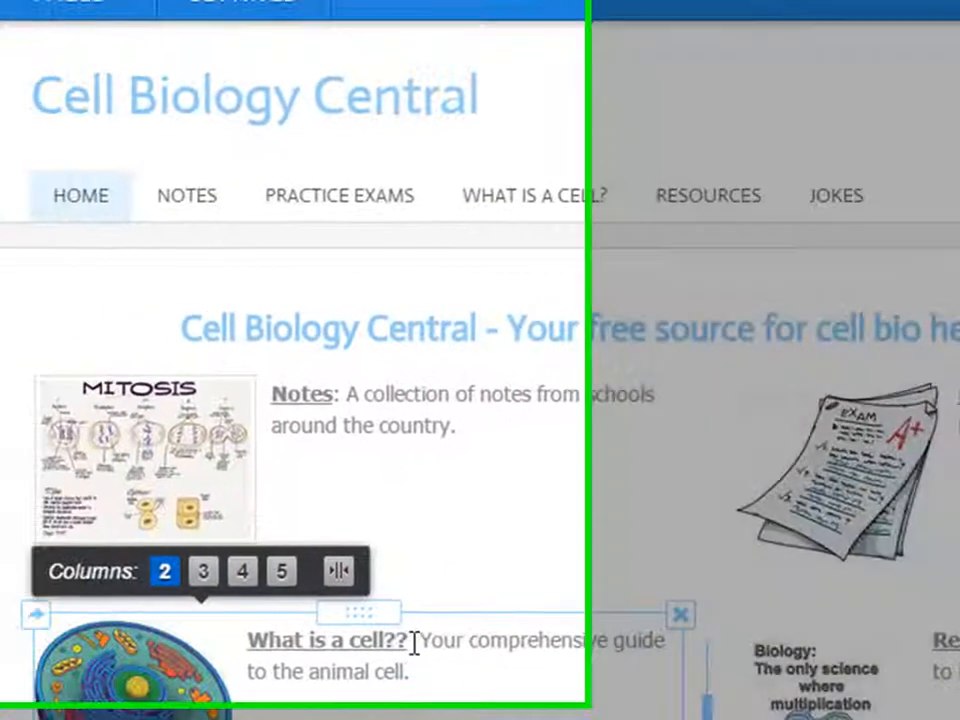
click(215, 642)
drag(659, 663, 593, 661)
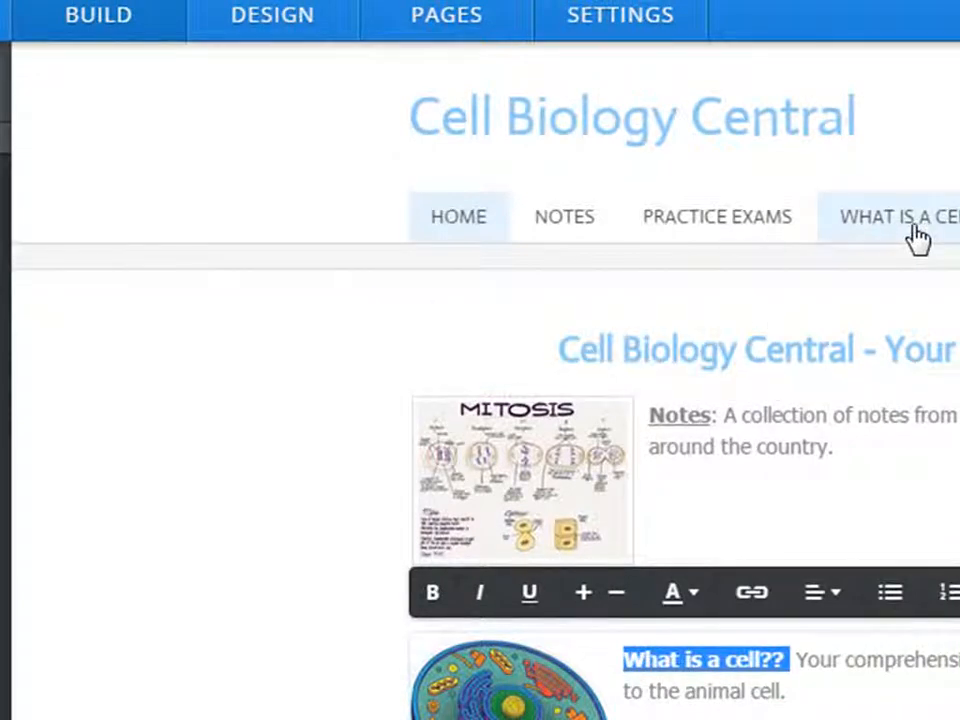
Link the 'What is a cell??' label to the What is a cell? page.
click(756, 600)
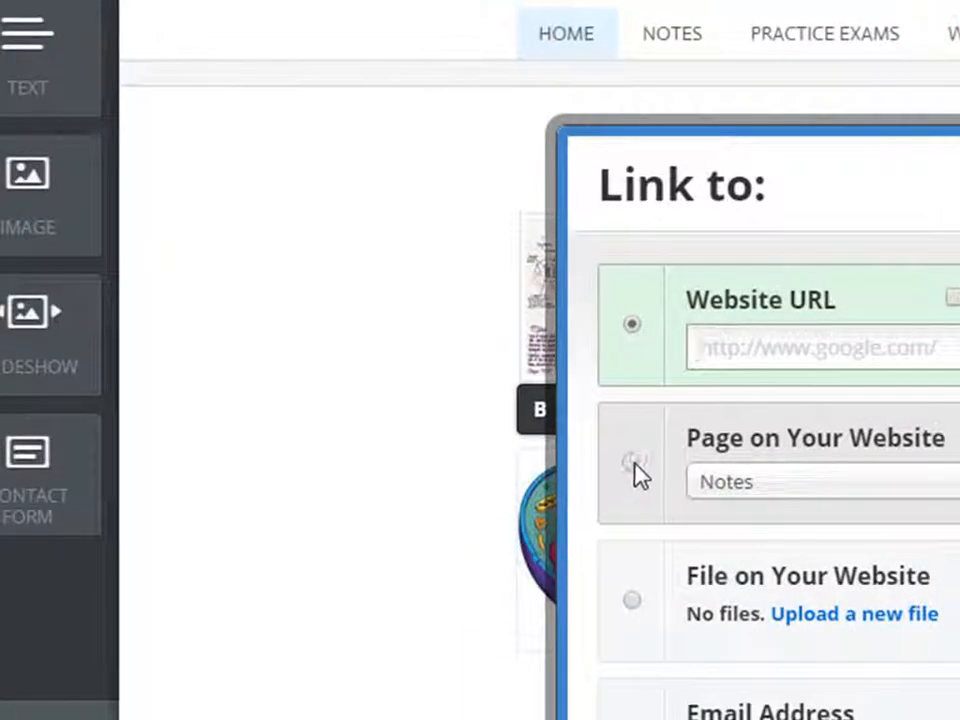
click(631, 462)
click(729, 483)
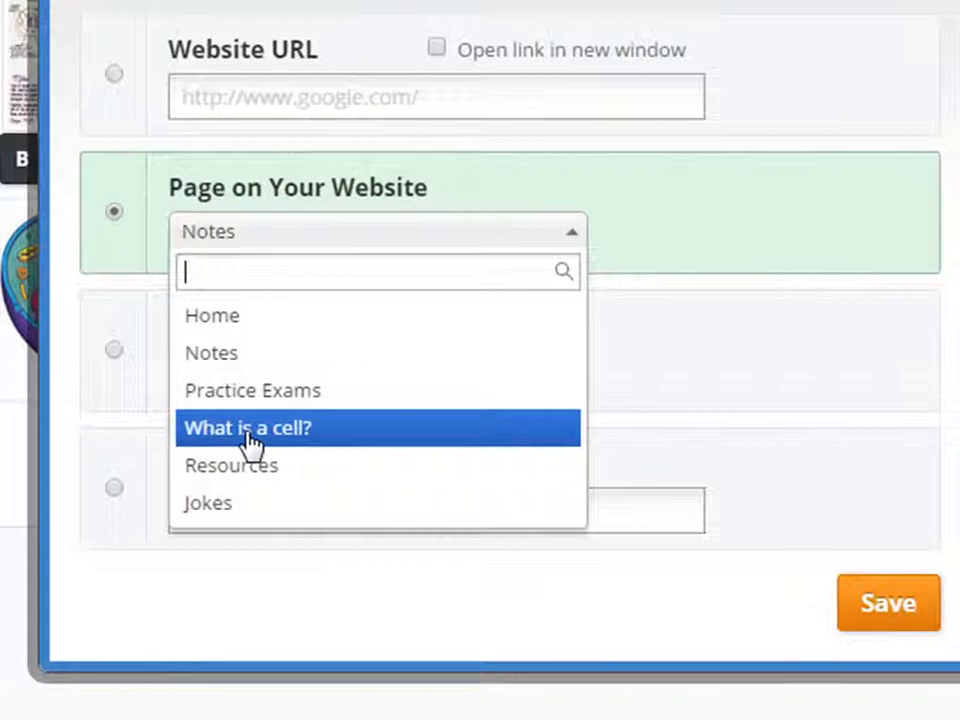
click(712, 656)
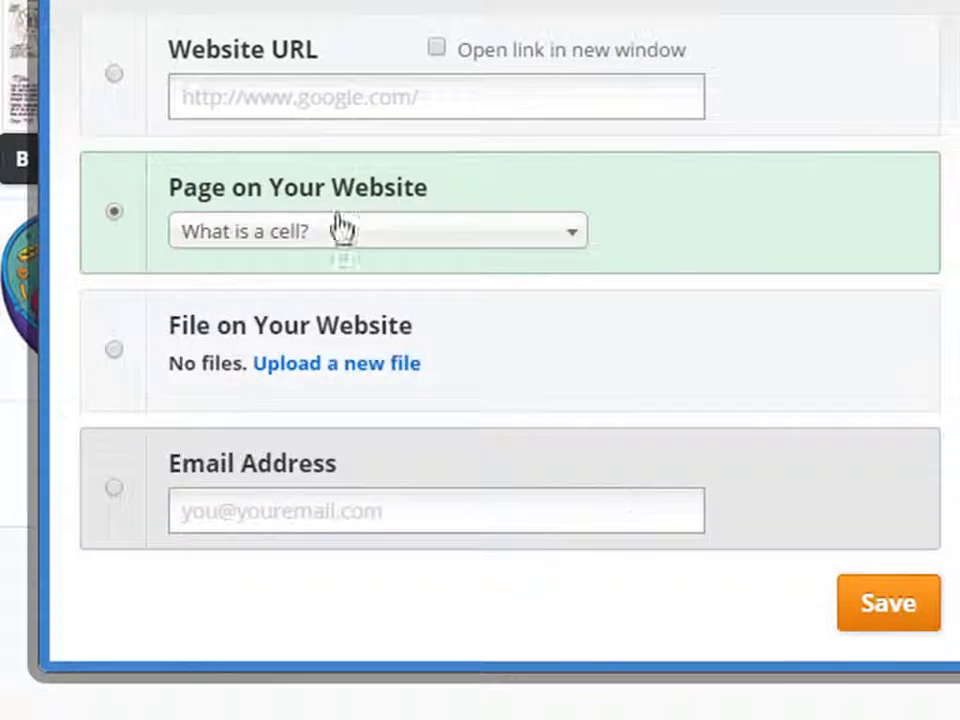
click(870, 643)
click(697, 630)
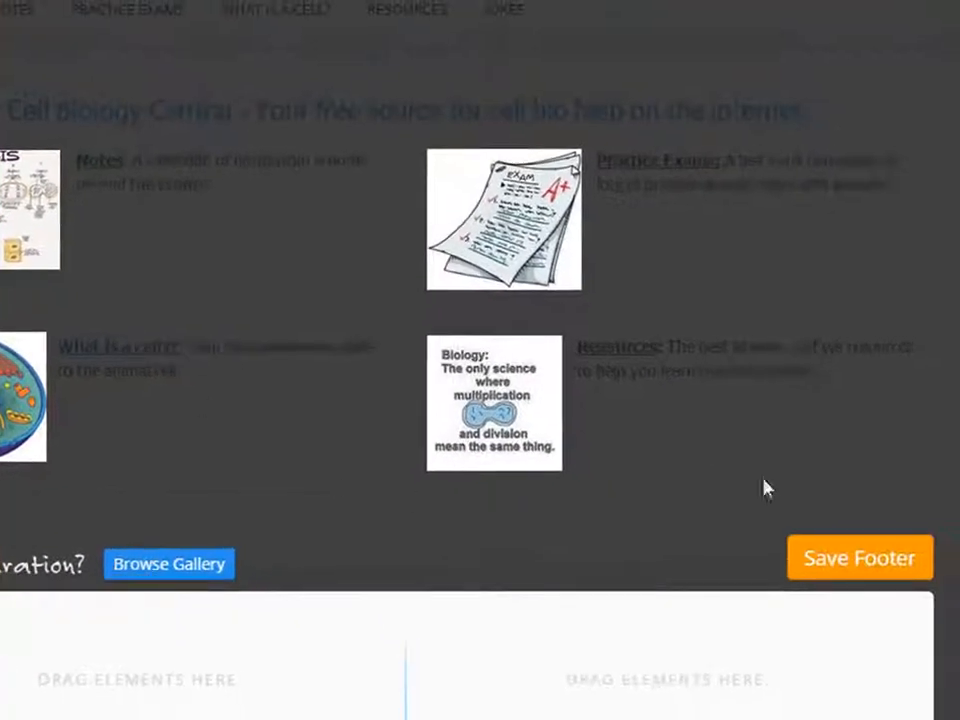
click(893, 562)
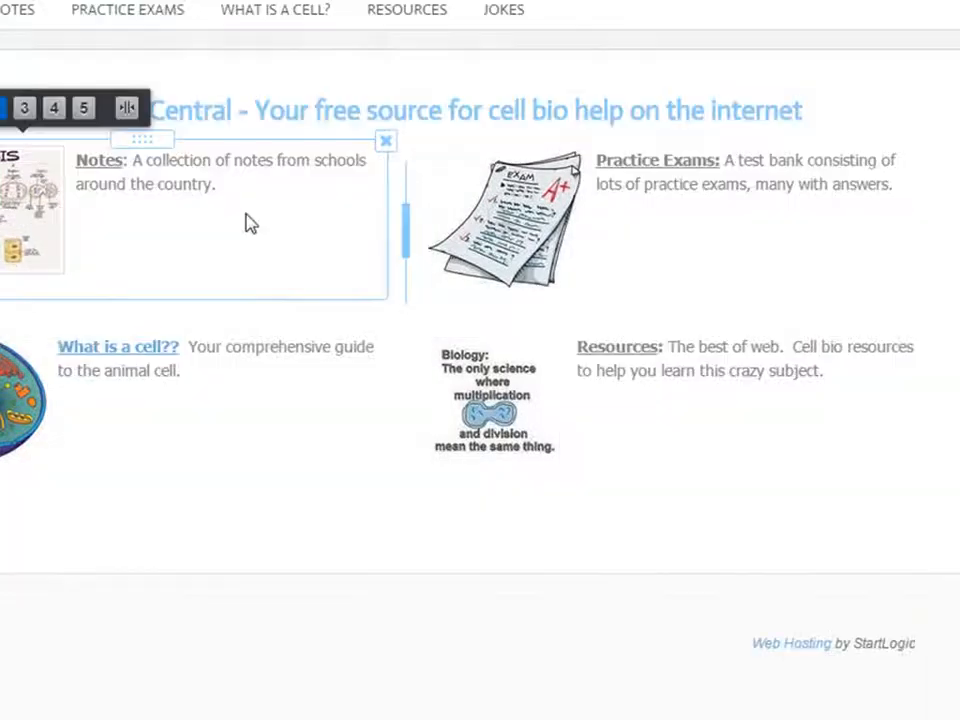
Link the 'Notes' label to the Notes page.
click(124, 160)
double_click(90, 160)
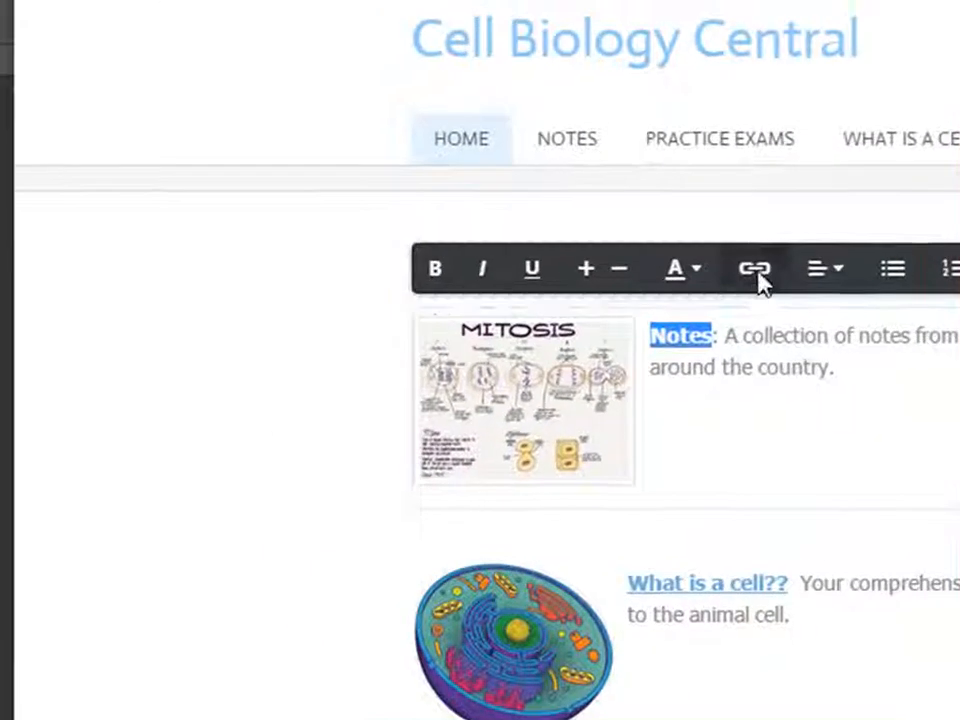
click(755, 268)
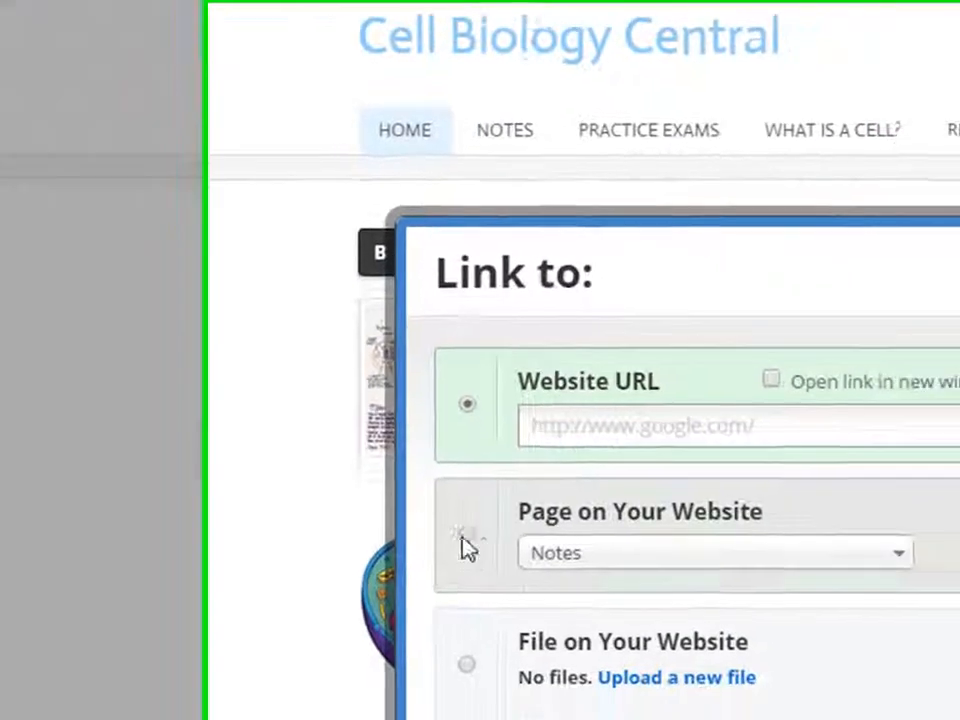
click(464, 540)
click(709, 660)
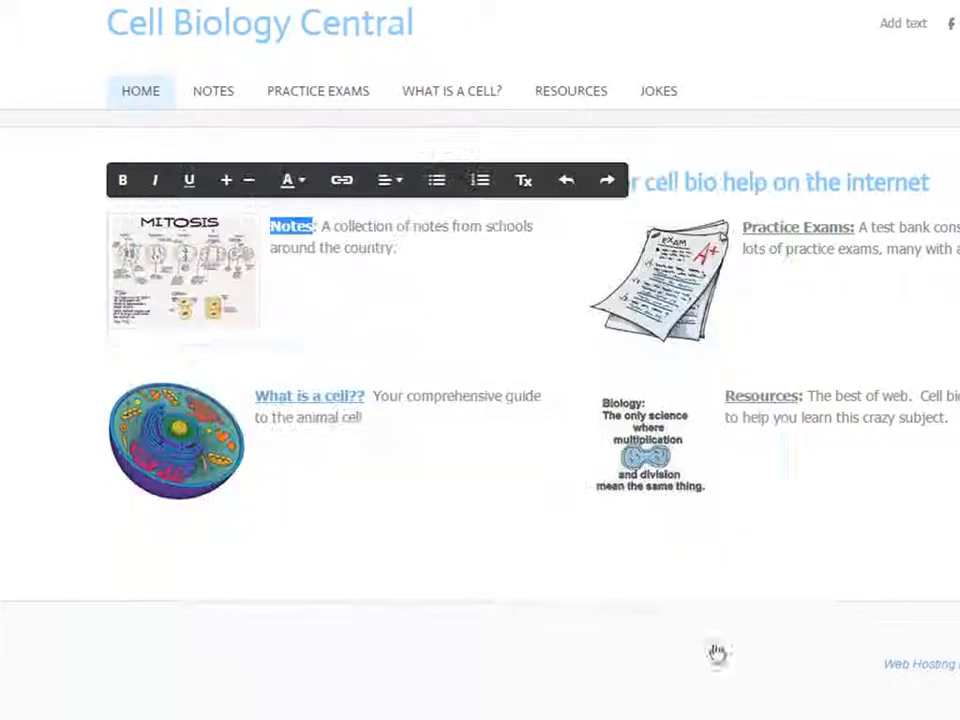
Link the 'Practice Exams' label to the Practice Exams page.
click(853, 224)
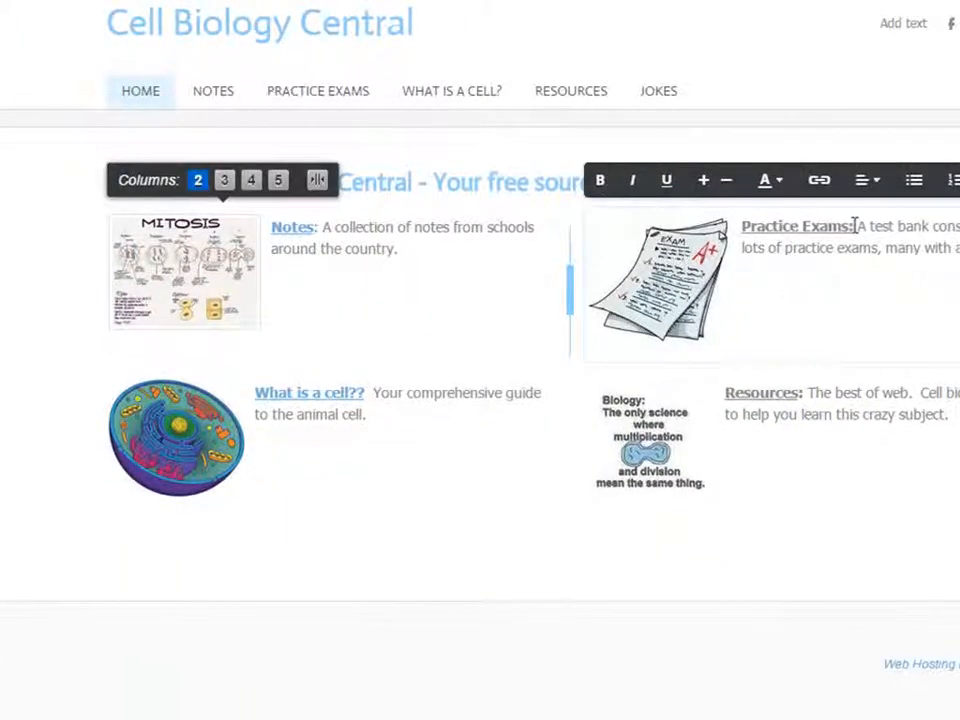
drag(857, 224, 762, 227)
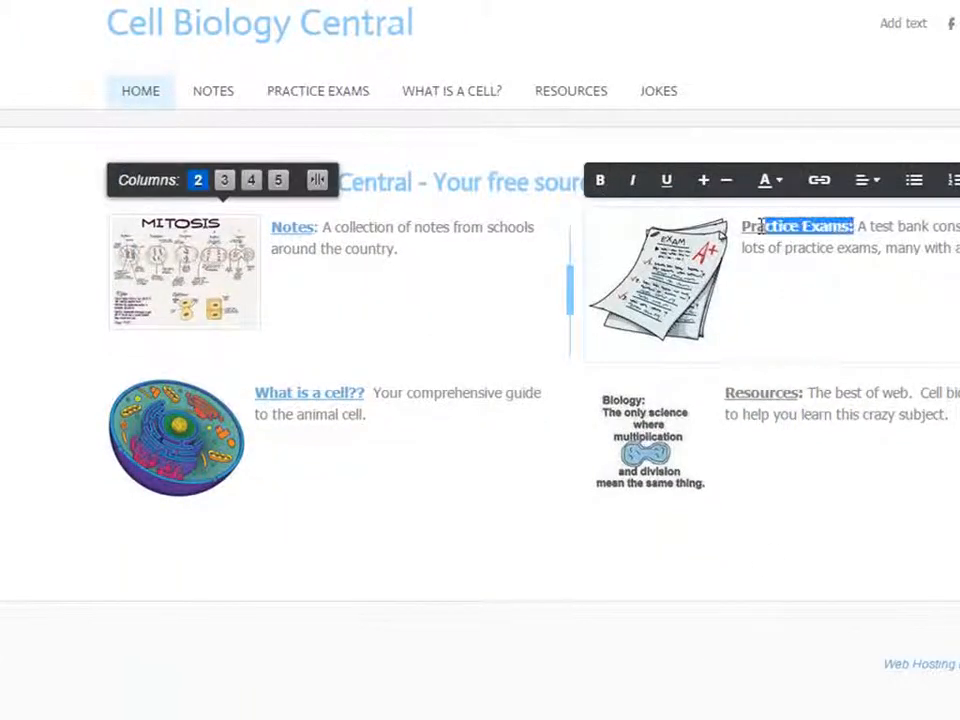
click(818, 182)
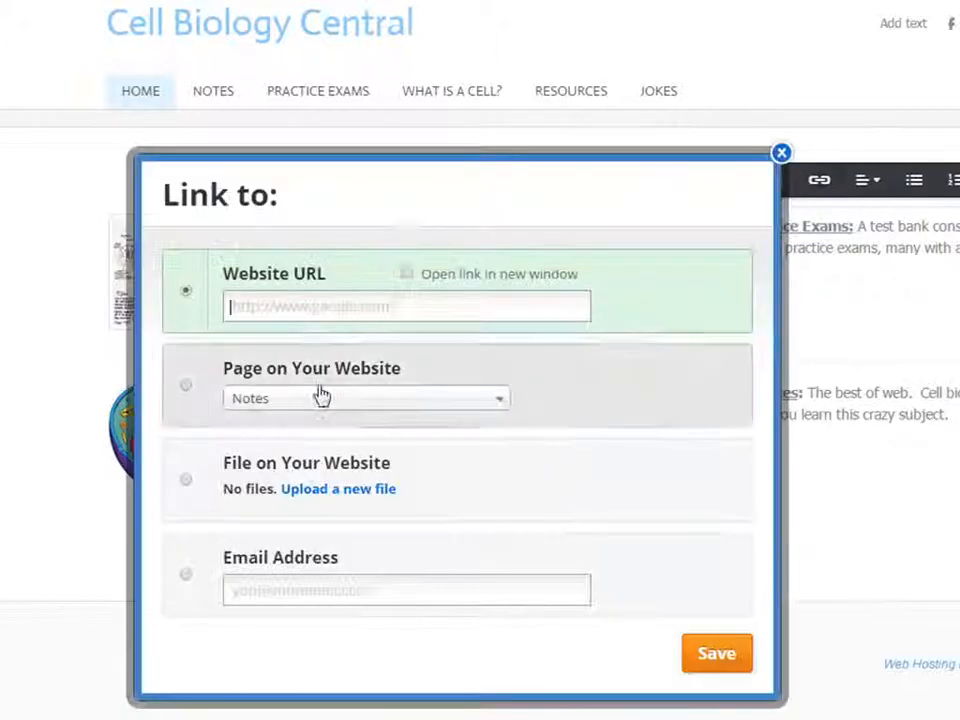
click(258, 398)
click(270, 505)
click(186, 385)
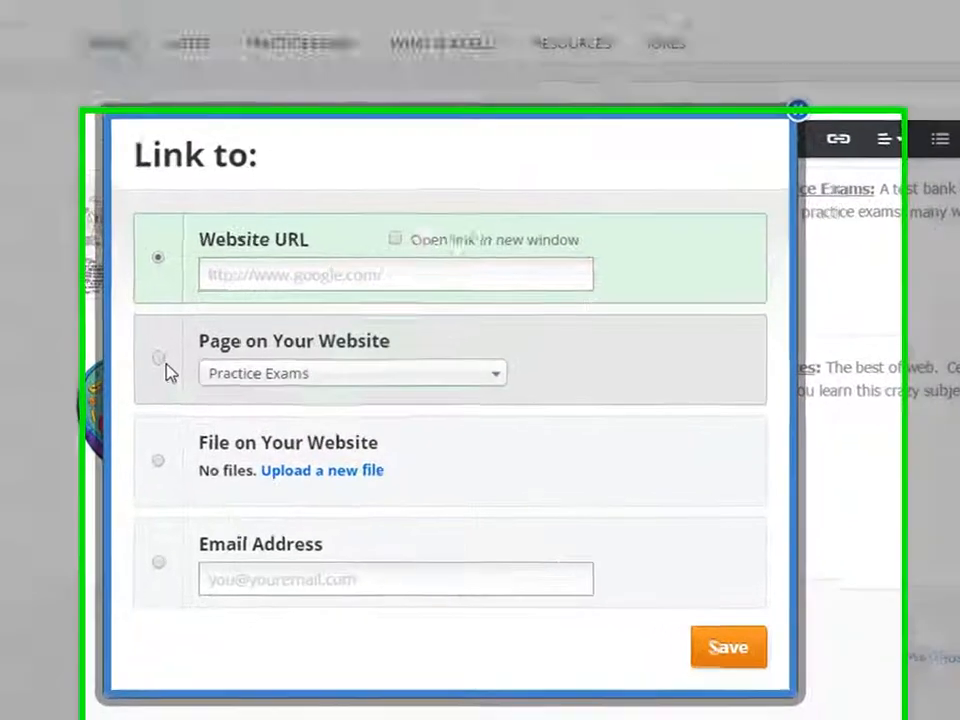
click(745, 648)
Link the 'Resources' label to the Resources page.
drag(875, 295, 778, 290)
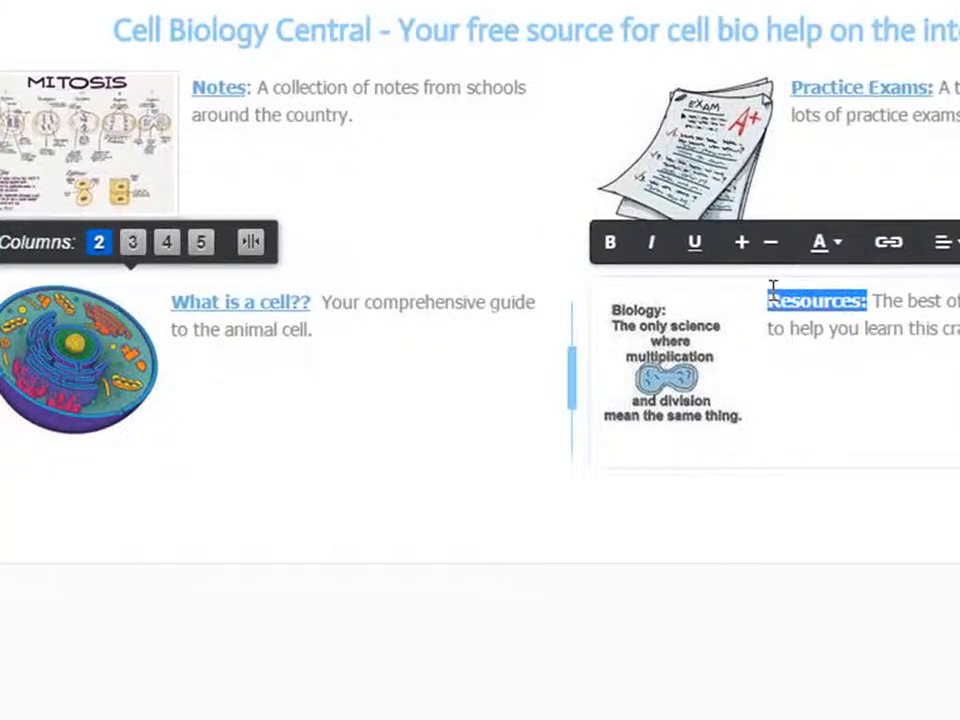
click(885, 245)
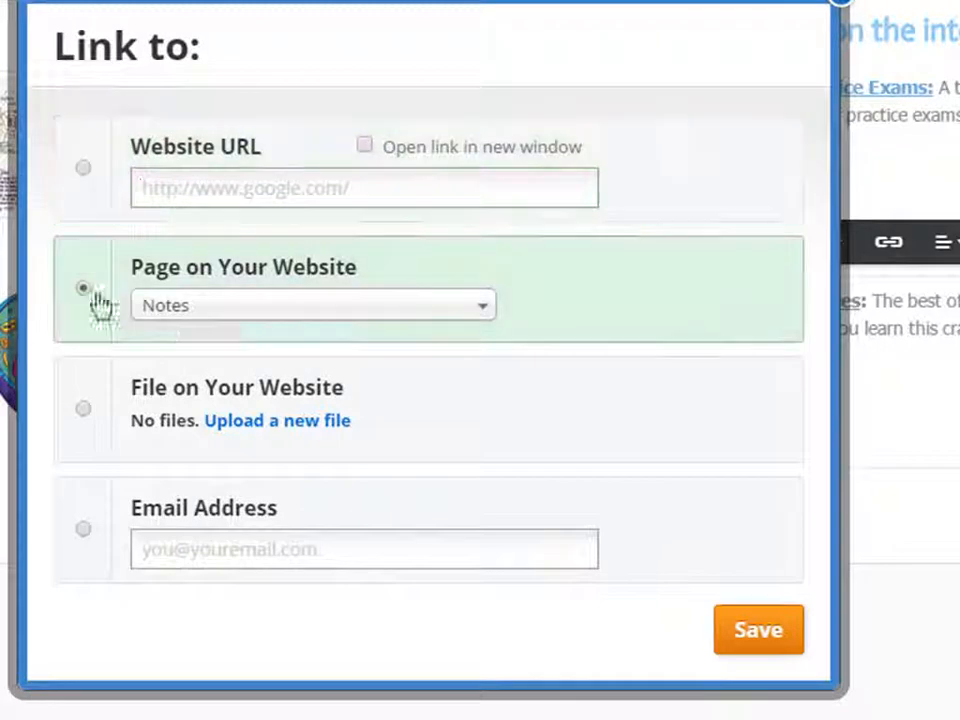
click(84, 289)
click(184, 306)
click(199, 512)
click(722, 648)
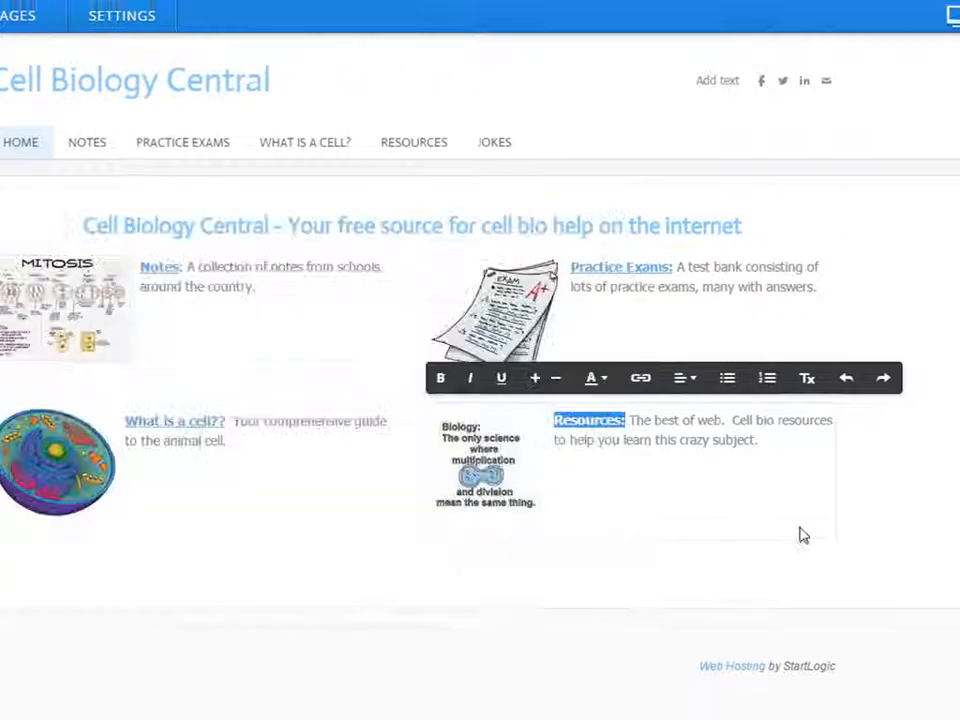
click(896, 510)
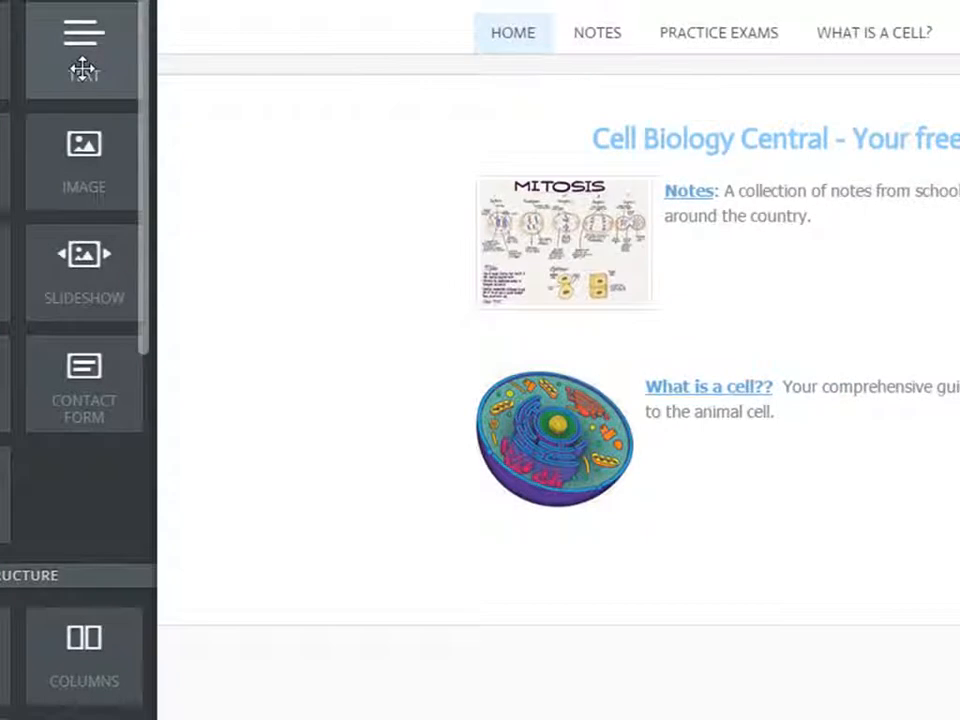
Add a text block below the cell image and start it with 'What is'.
drag(83, 68, 925, 667)
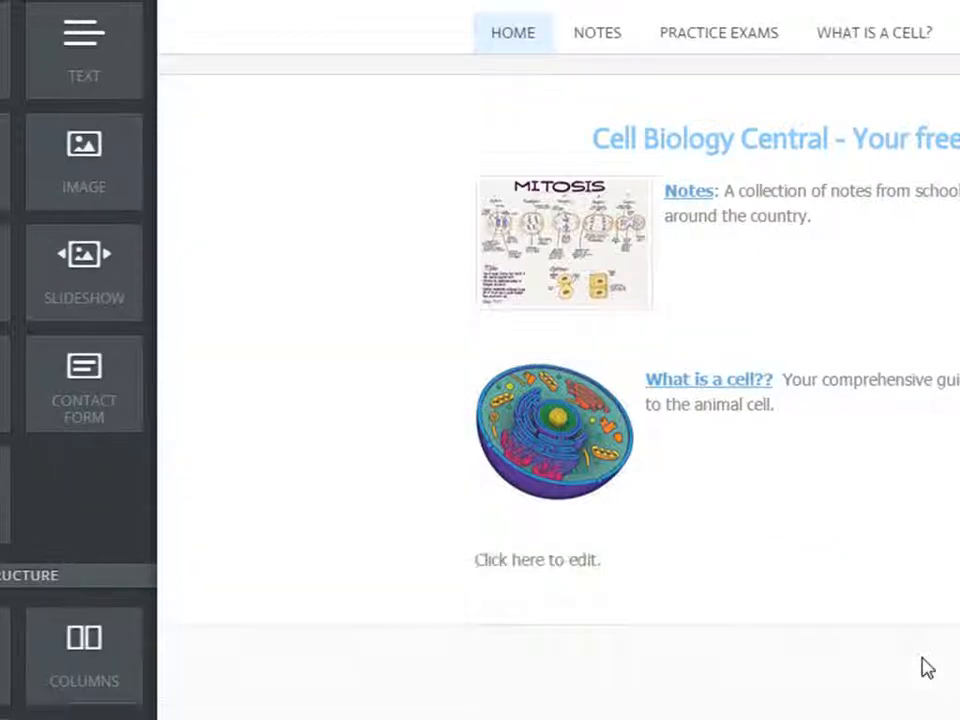
click(568, 558)
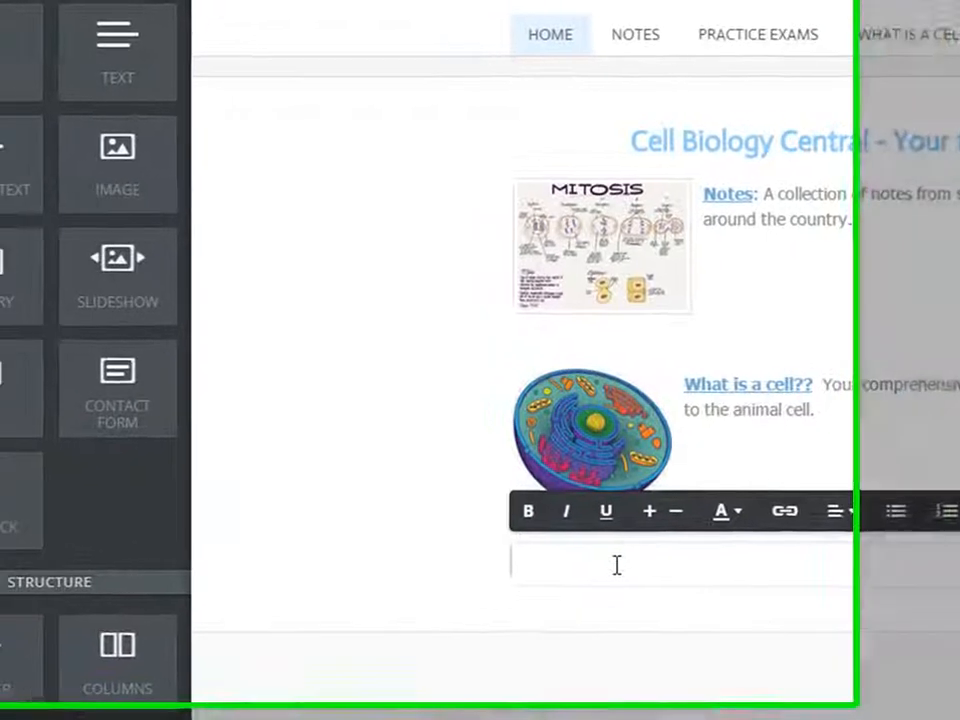
text(What is cell biology -)
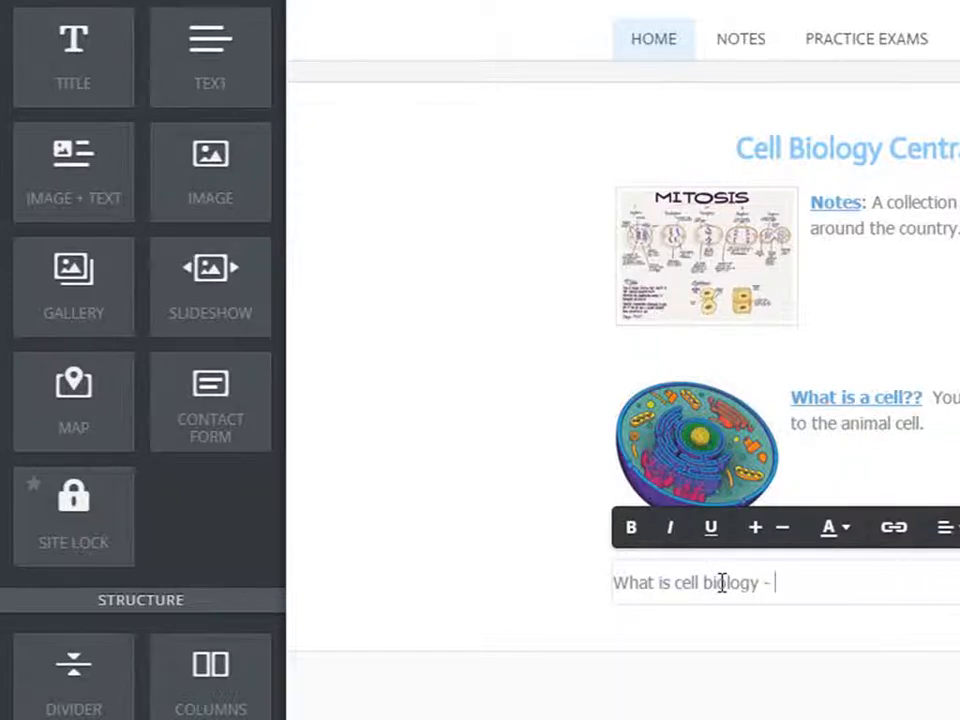
Paste the long protein article text into the paragraph, then deselect it.
key(ctrl+v)
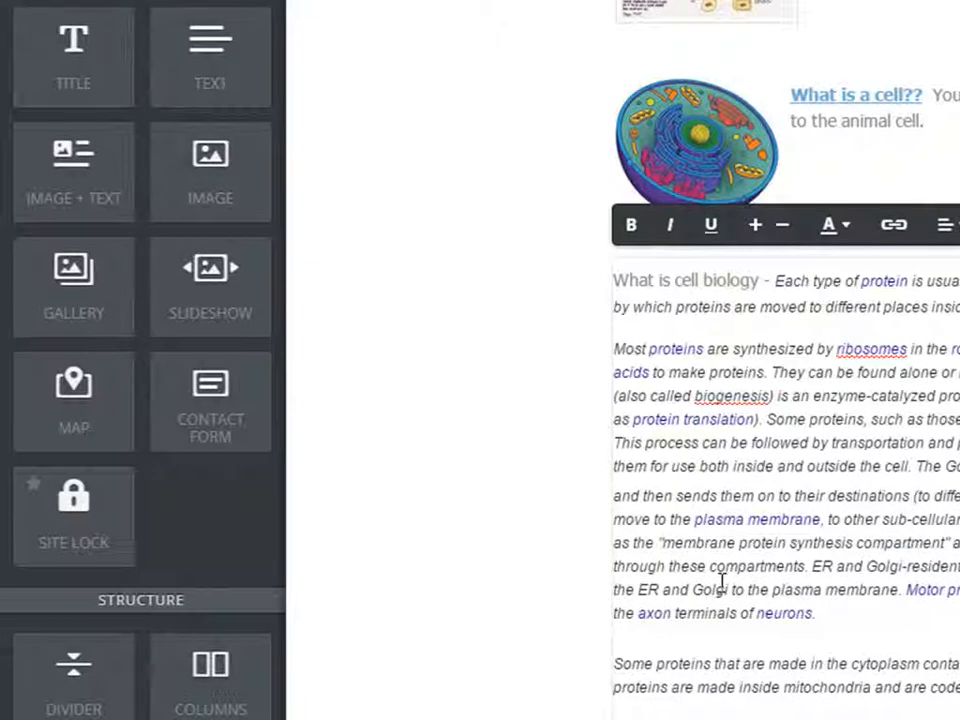
click(878, 349)
click(824, 466)
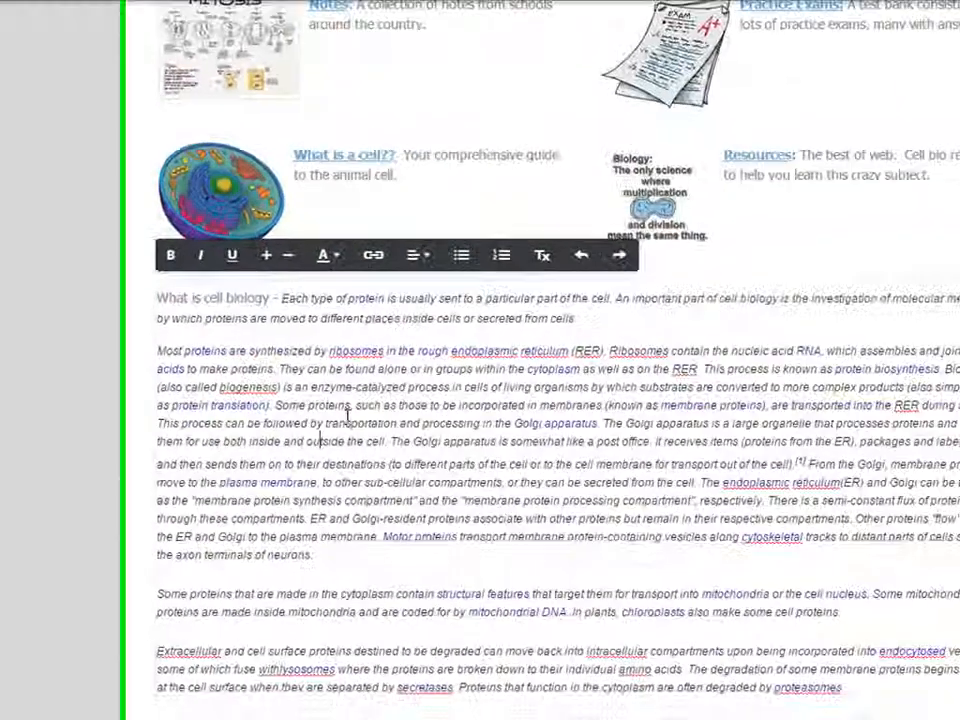
scroll(200, 441, up, 2)
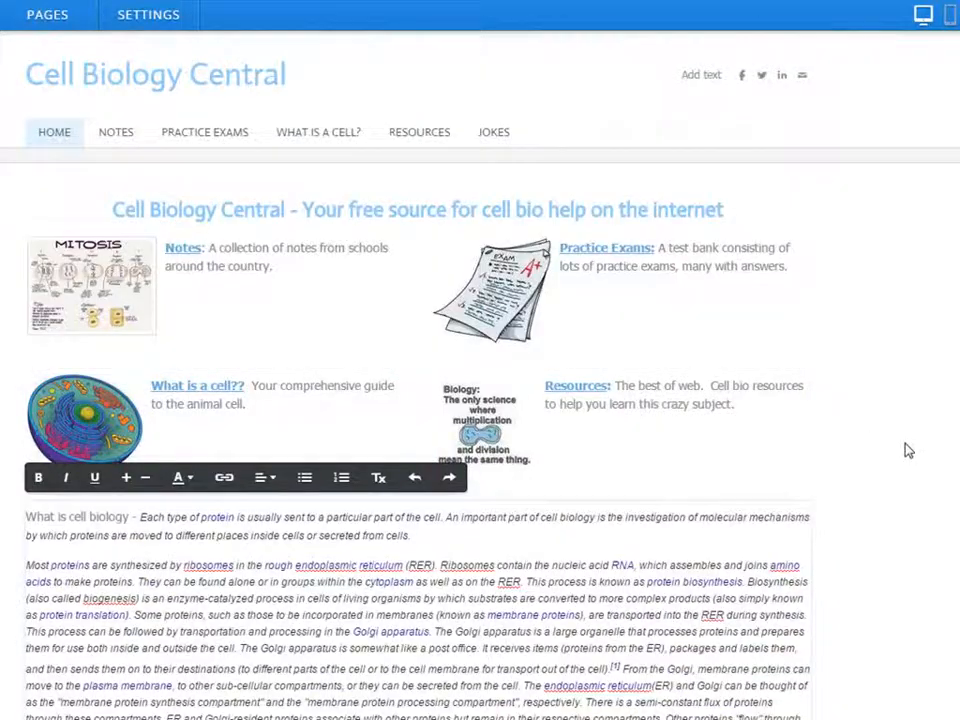
click(906, 452)
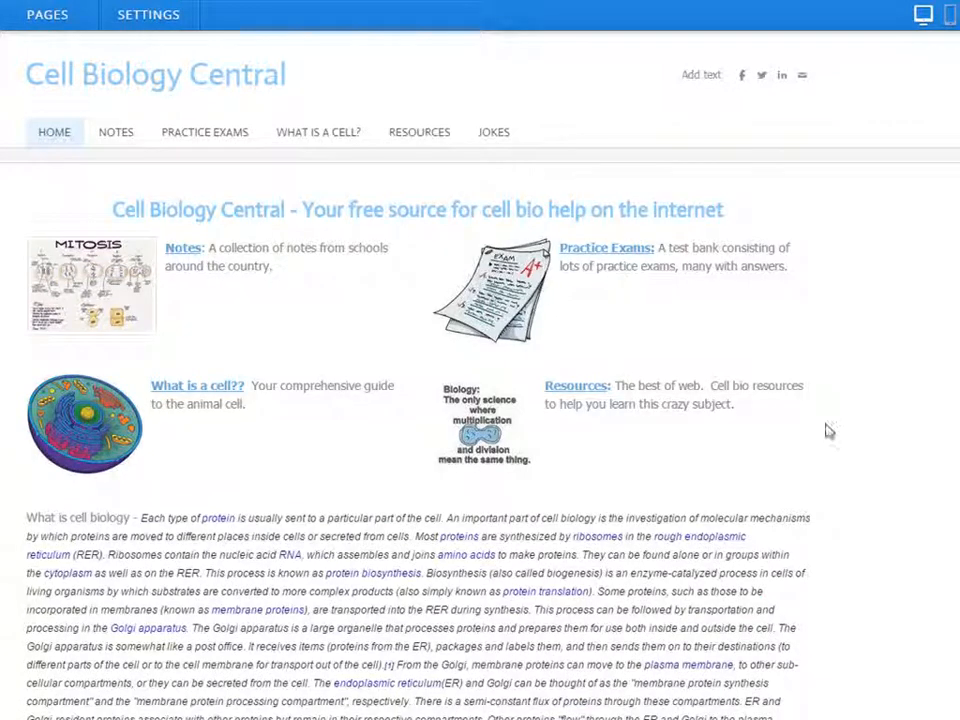
Underline the 'What is cell biology' heading.
drag(133, 517, 25, 517)
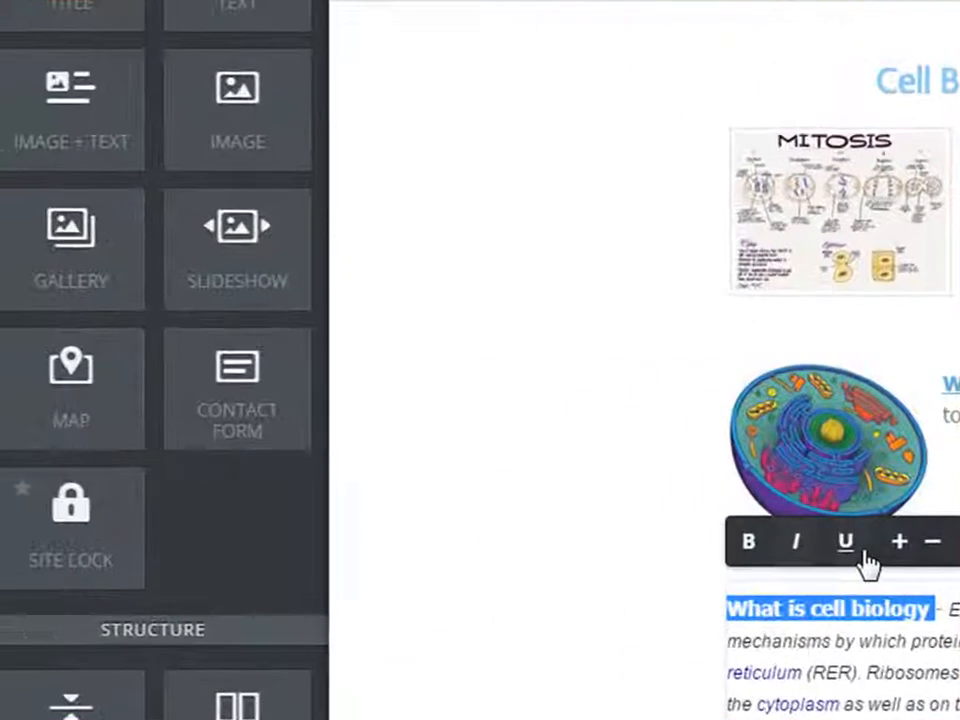
click(866, 558)
click(543, 637)
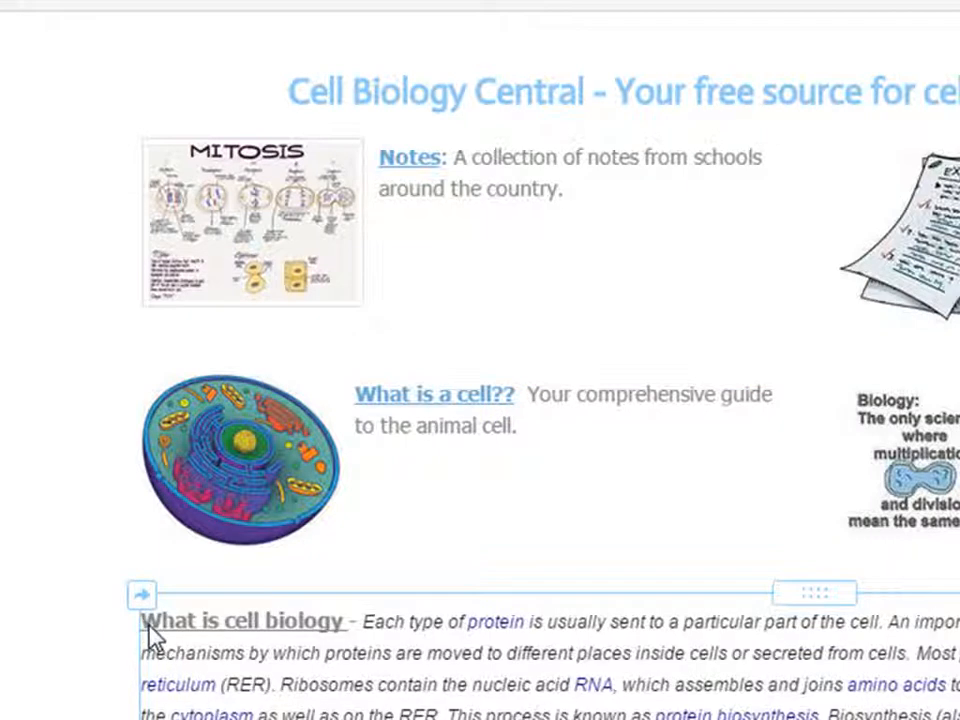
Reopen the paragraph, leave edit mode, and scroll to review the text below.
click(197, 624)
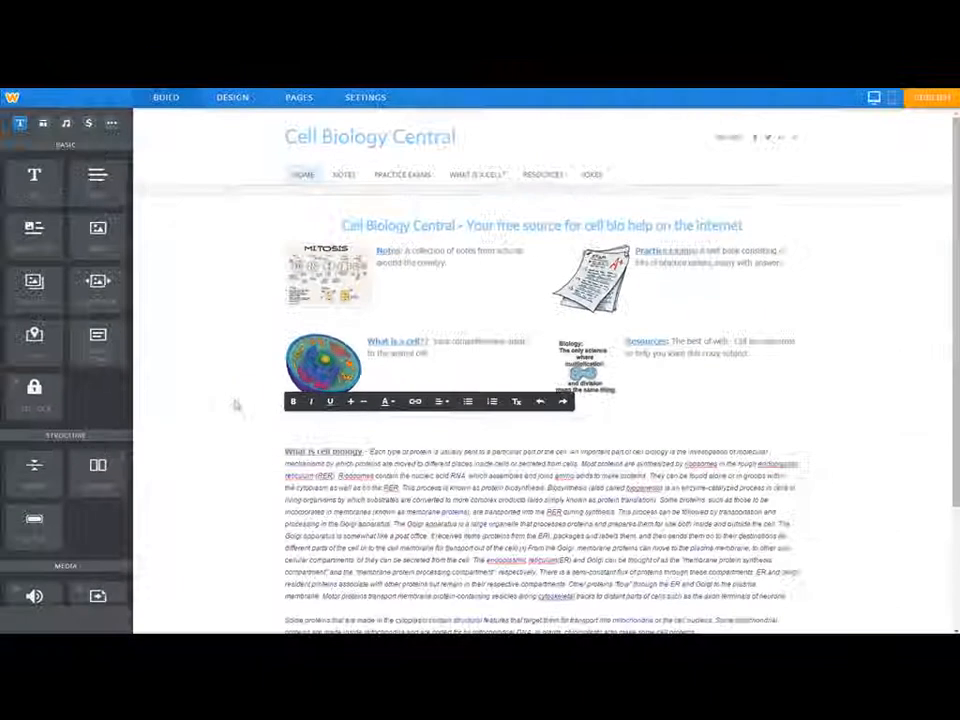
click(198, 392)
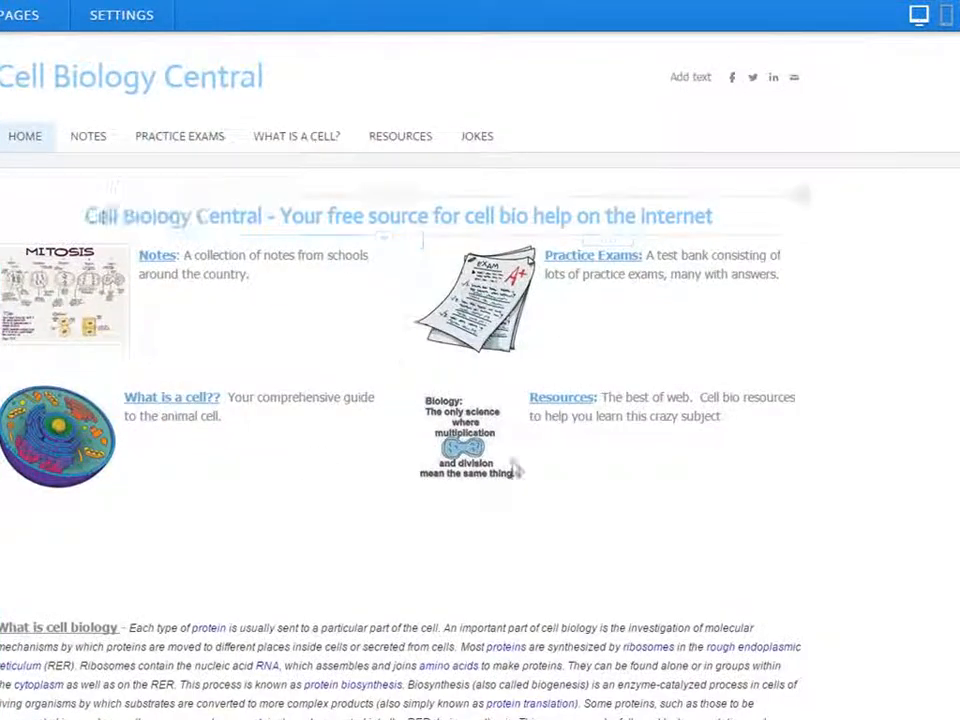
scroll(914, 551, down, 4)
scroll(909, 553, up, 4)
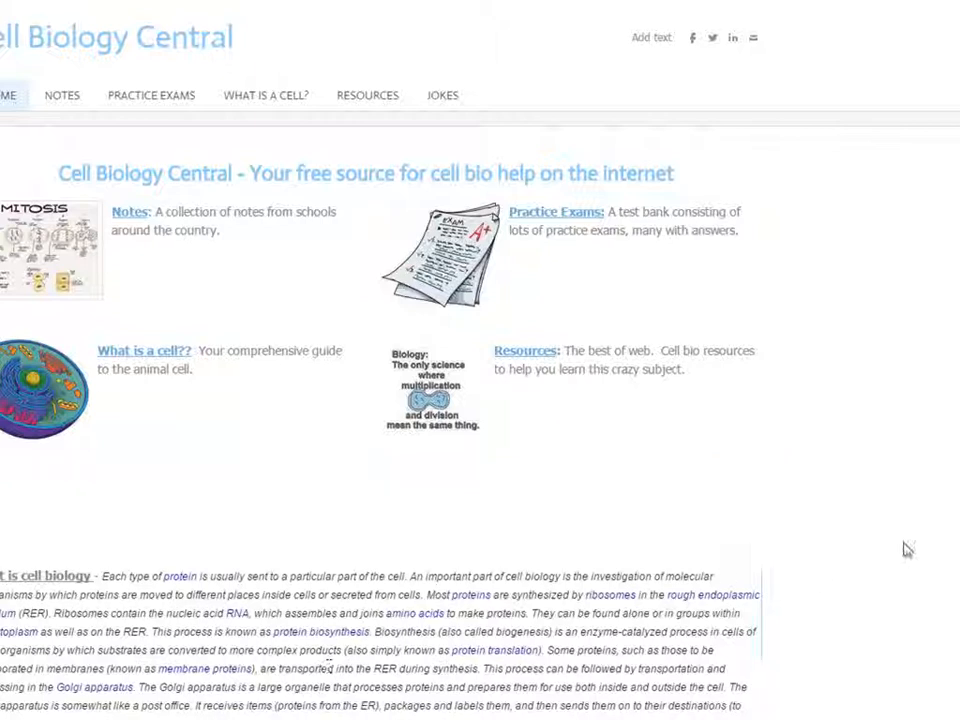
scroll(874, 553, down, 3)
scroll(868, 556, up, 4)
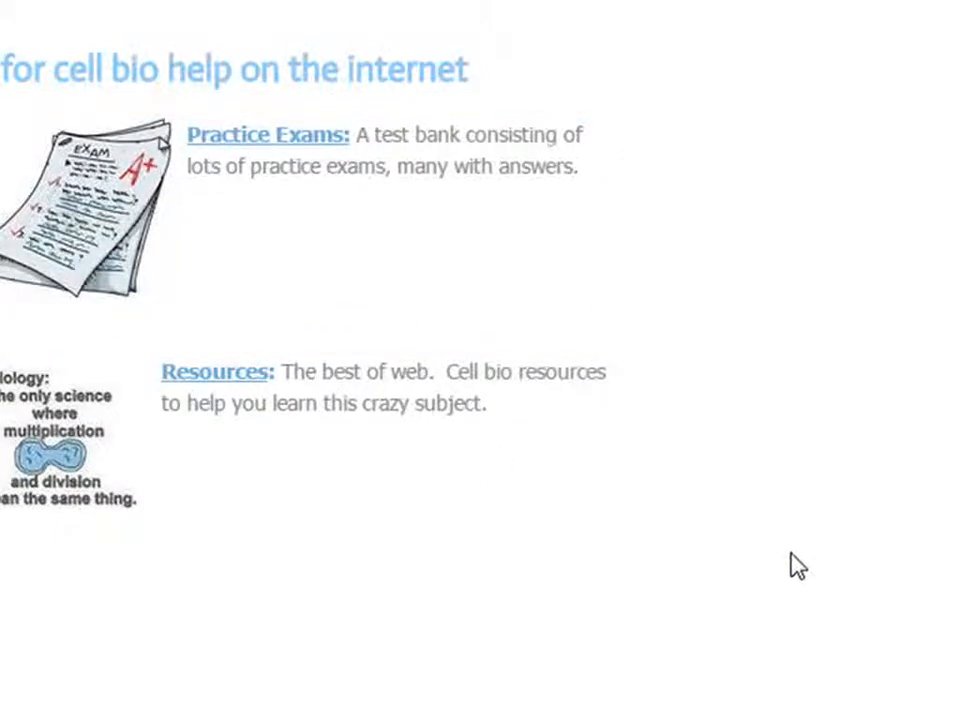
scroll(795, 566, down, 5)
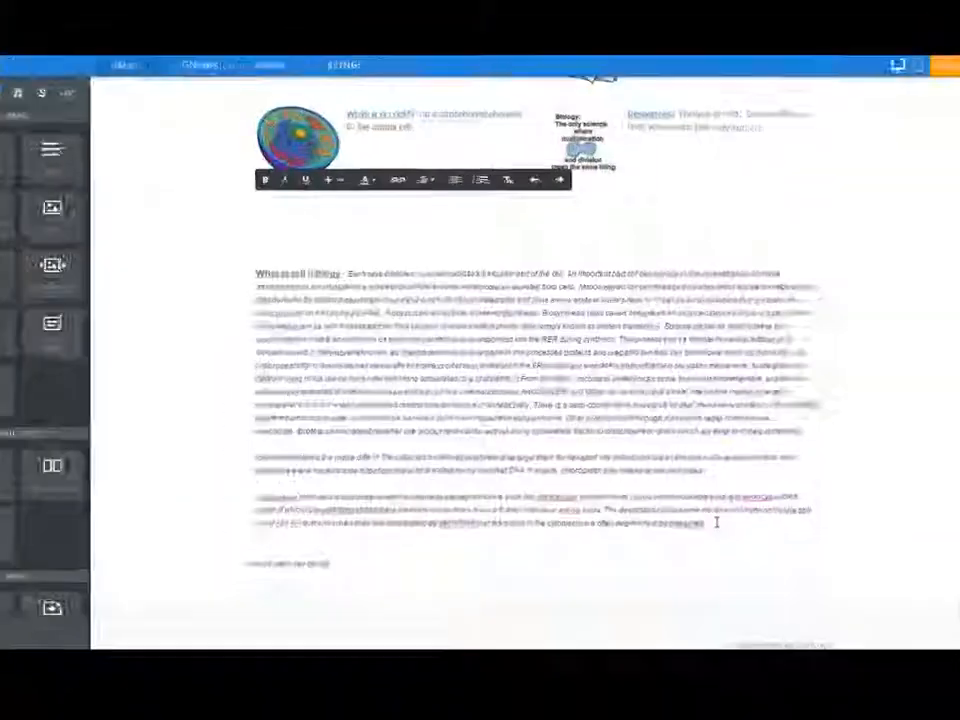
Finish the 'How do I learn cell biology -' line and make it bold.
text(ogy)
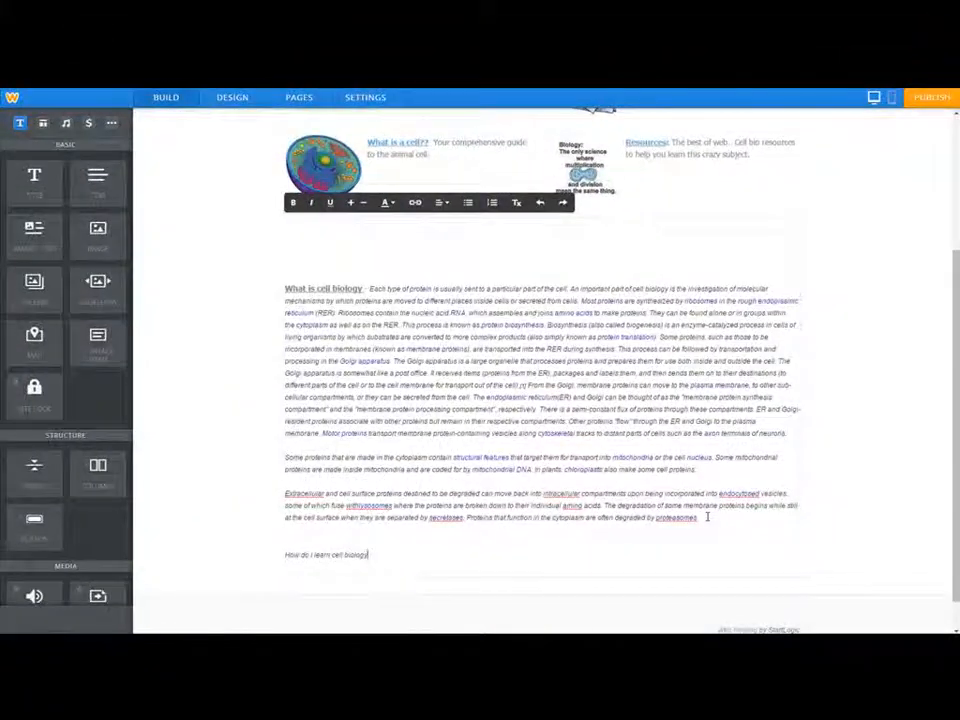
text( -)
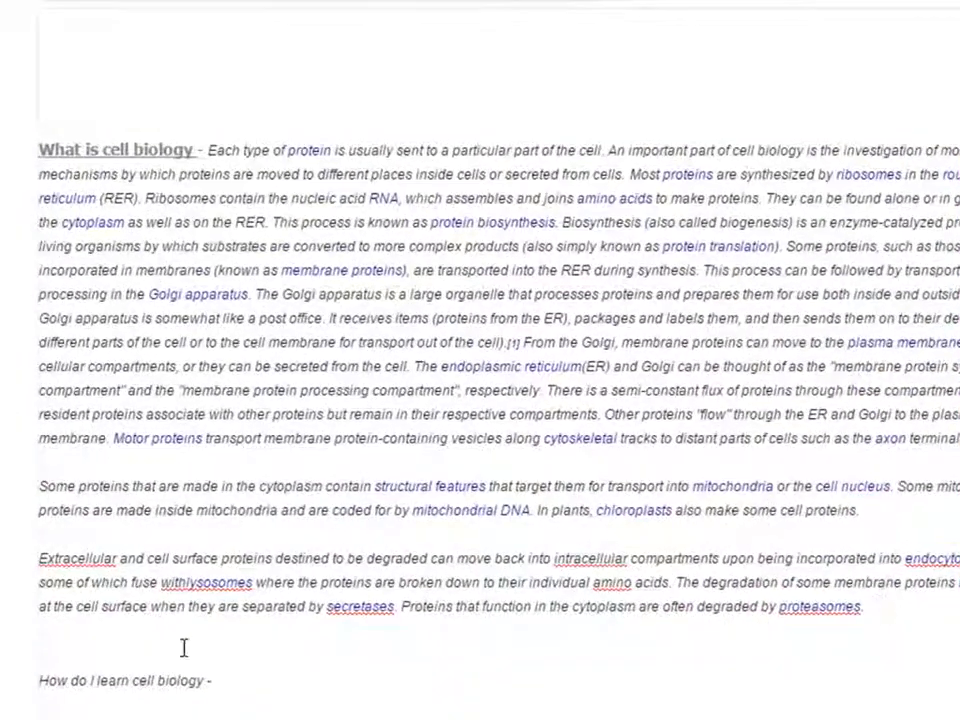
drag(206, 680, 38, 680)
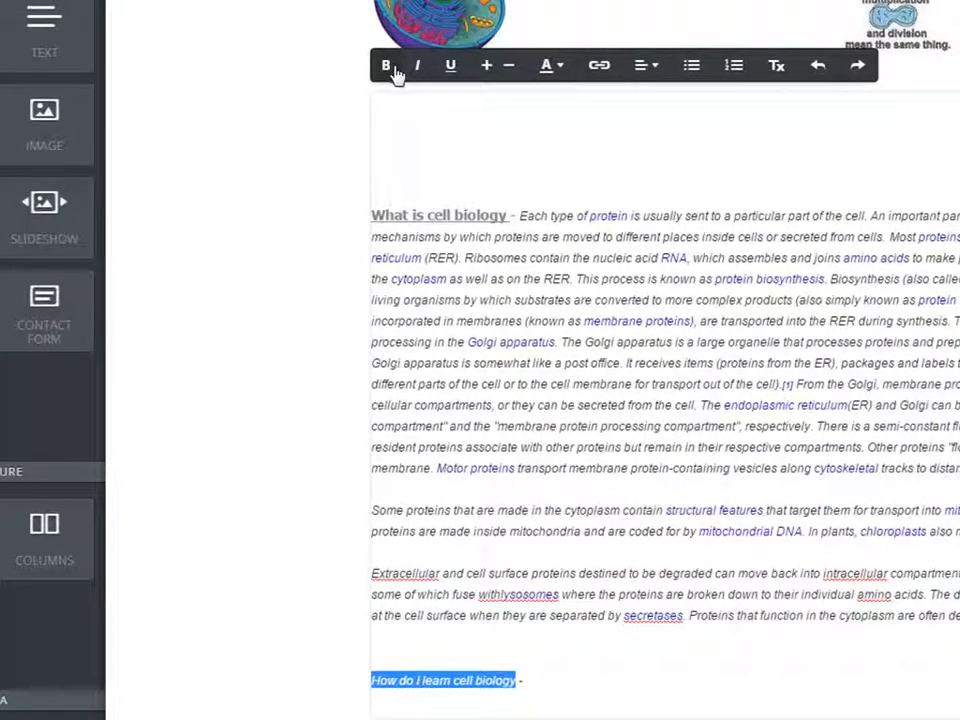
click(395, 70)
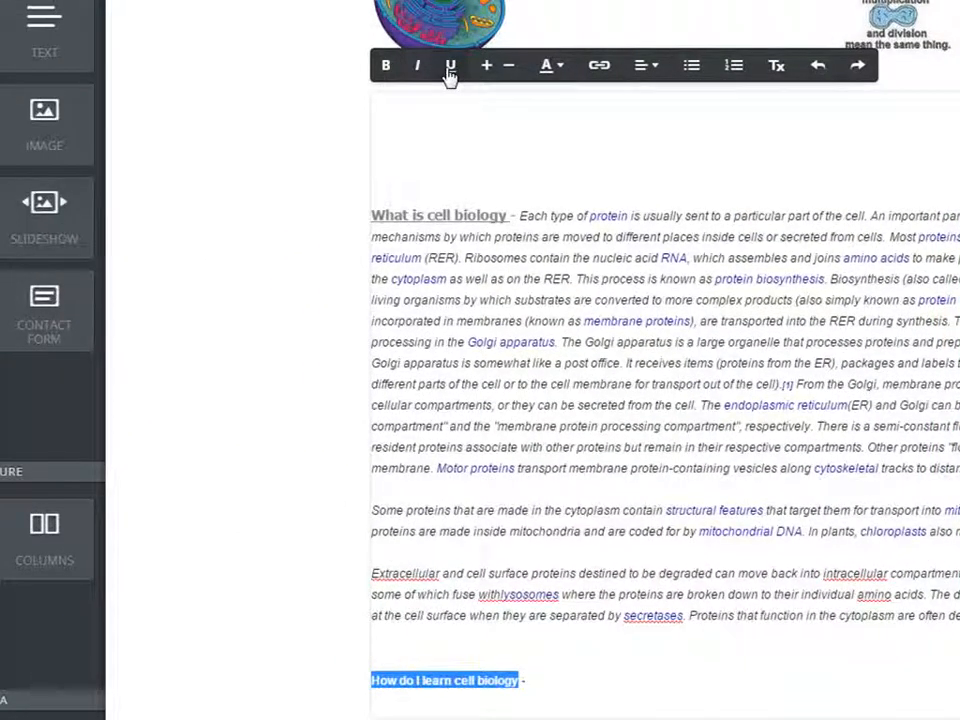
click(636, 467)
drag(531, 683, 371, 684)
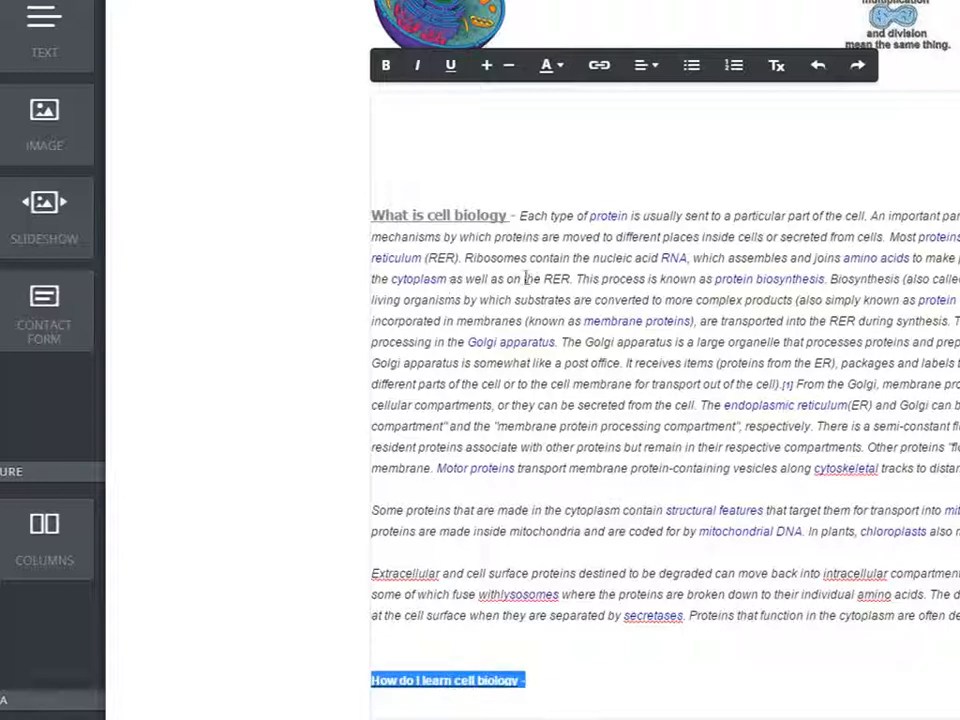
click(726, 383)
scroll(911, 423, up, 2)
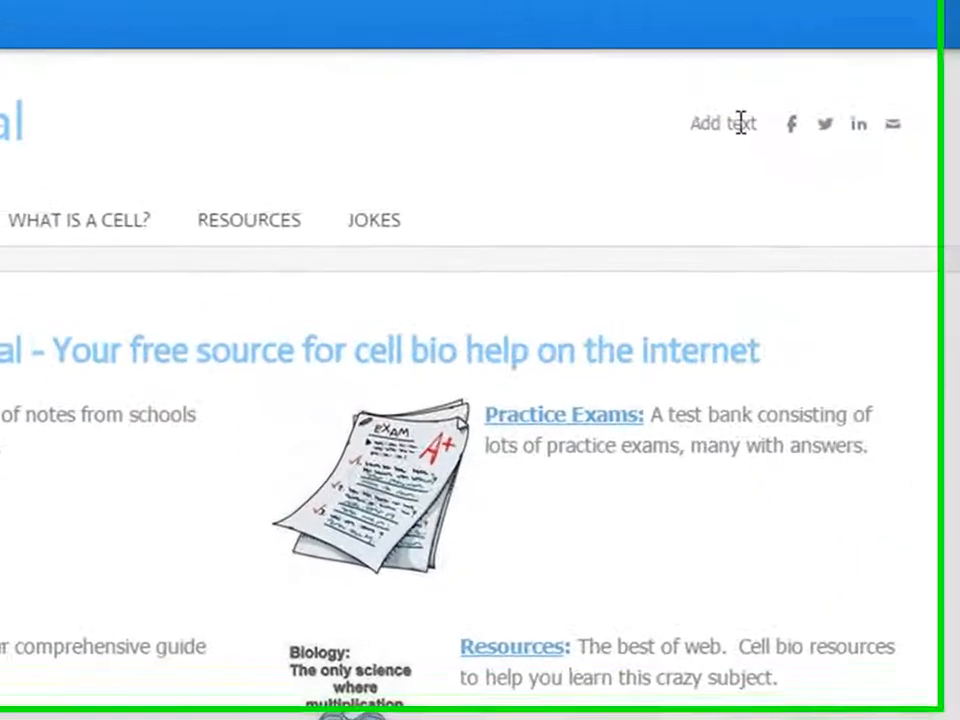
Label the header's social icons 'CBC is social'.
click(814, 130)
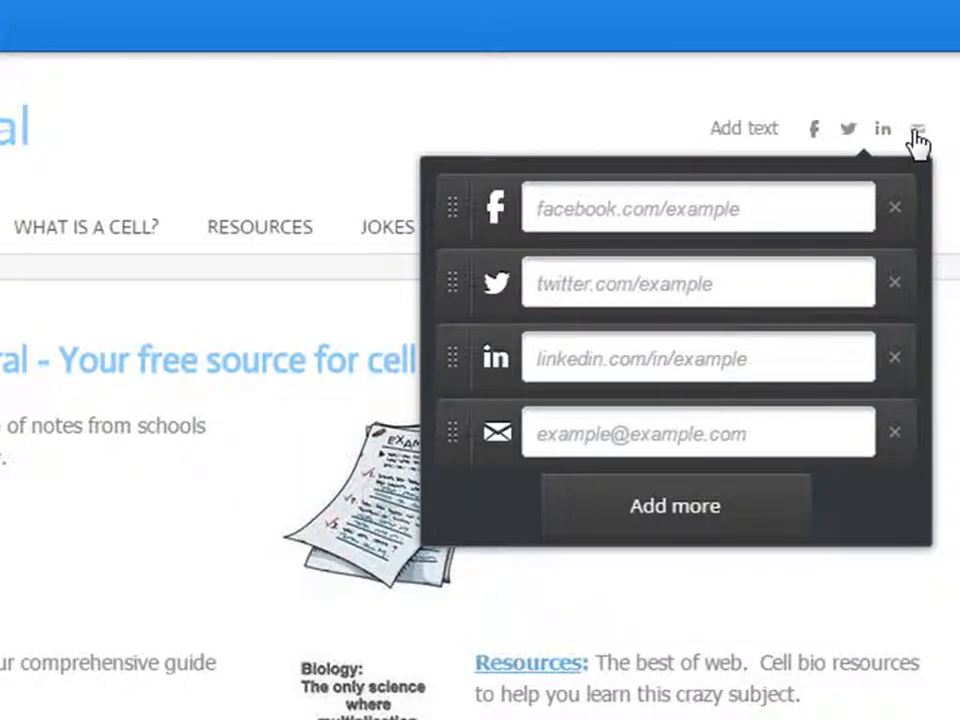
click(748, 128)
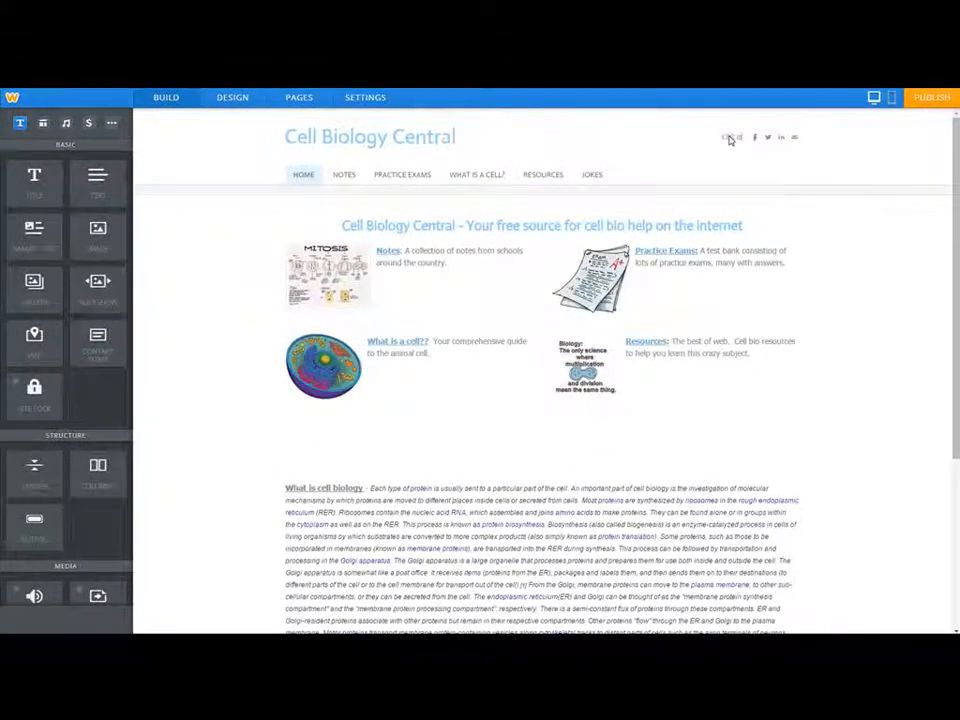
text(CBC is social)
Remove the LinkedIn link and enter the site's contact e-mail for the email link.
click(765, 138)
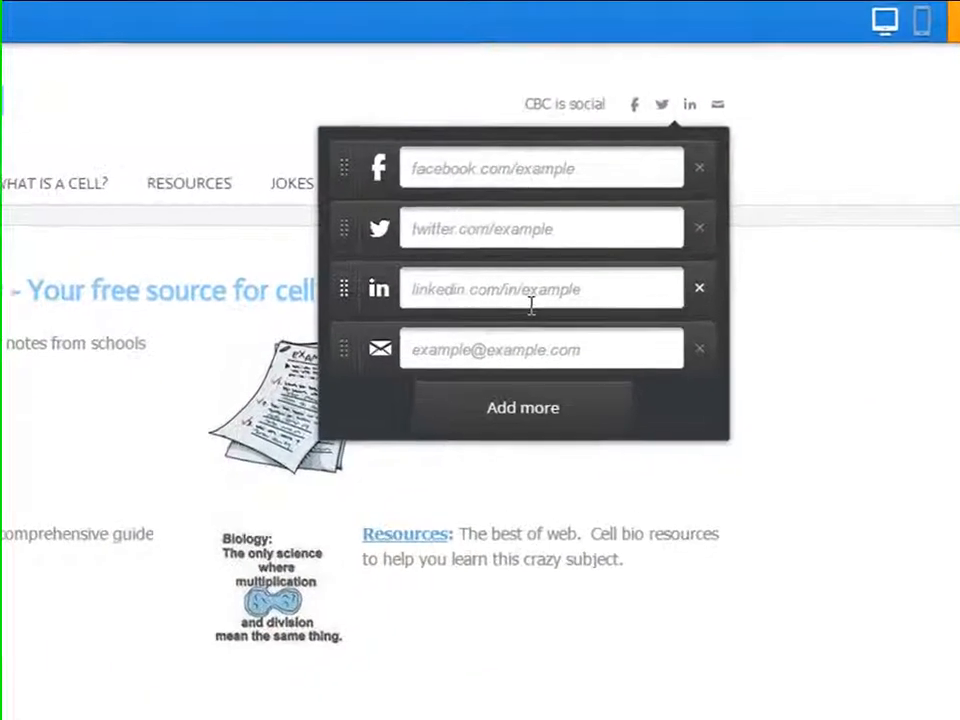
click(700, 289)
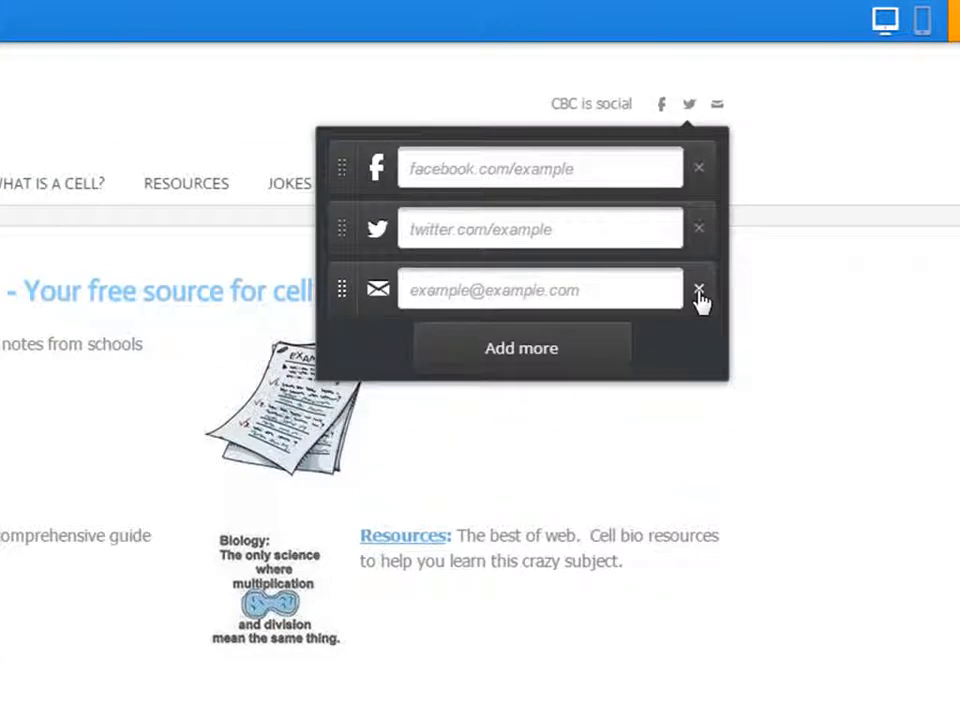
click(588, 292)
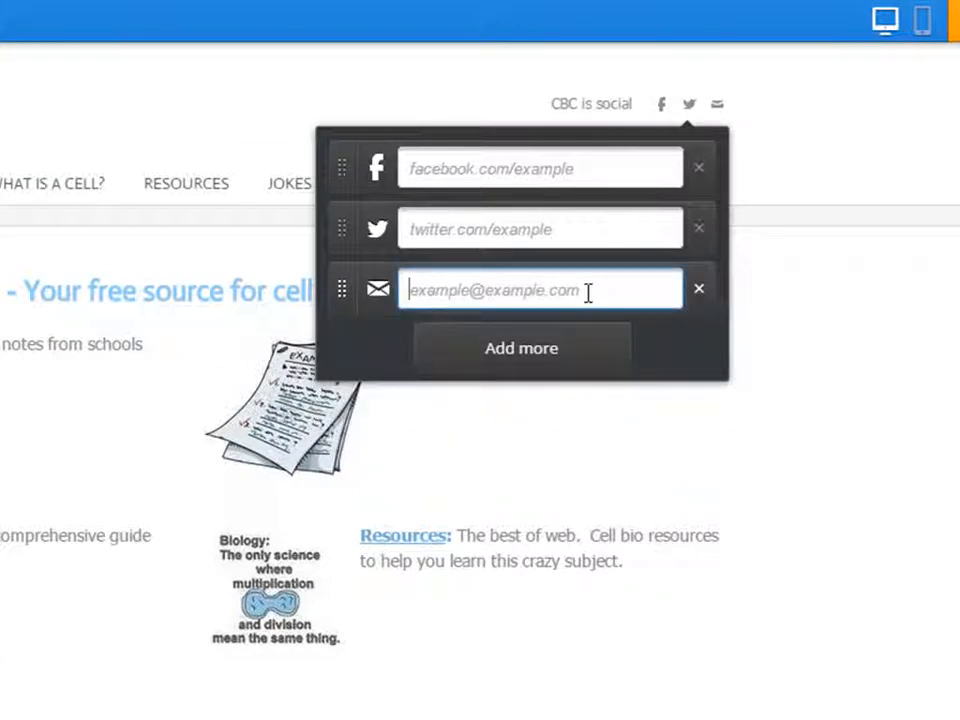
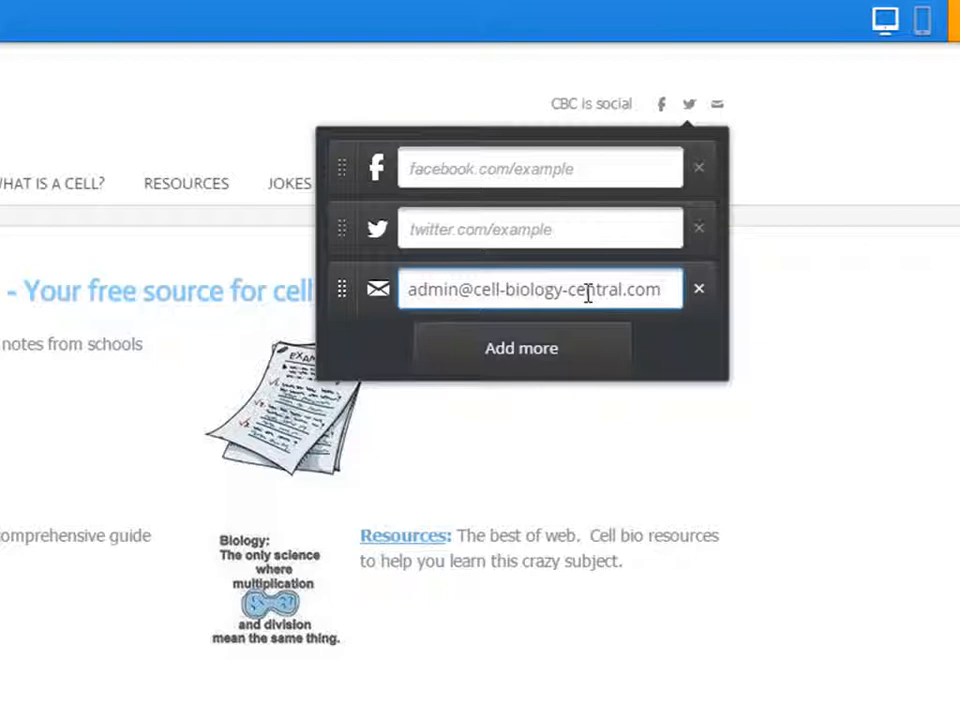
click(881, 377)
click(715, 105)
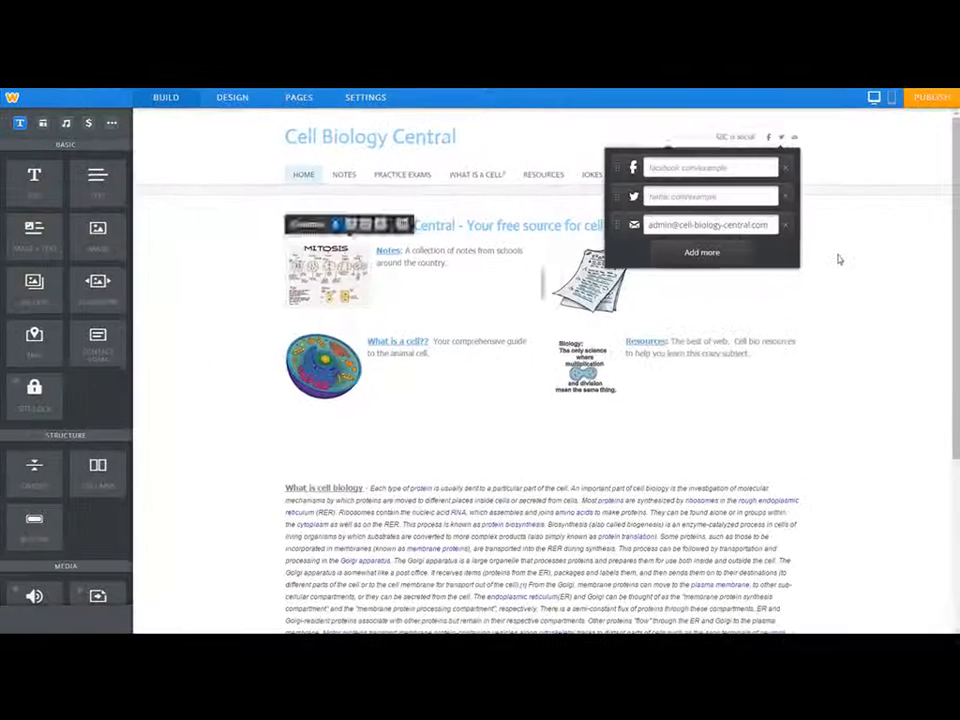
Close the social links popup and scroll down and back up to review the page.
click(845, 260)
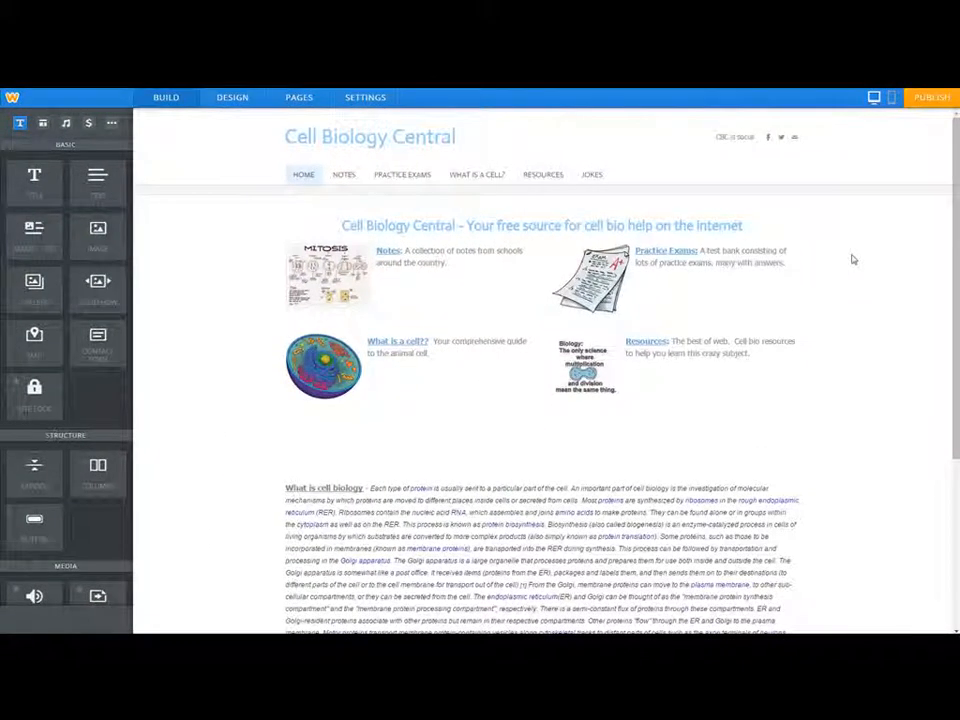
scroll(858, 285, down, 5)
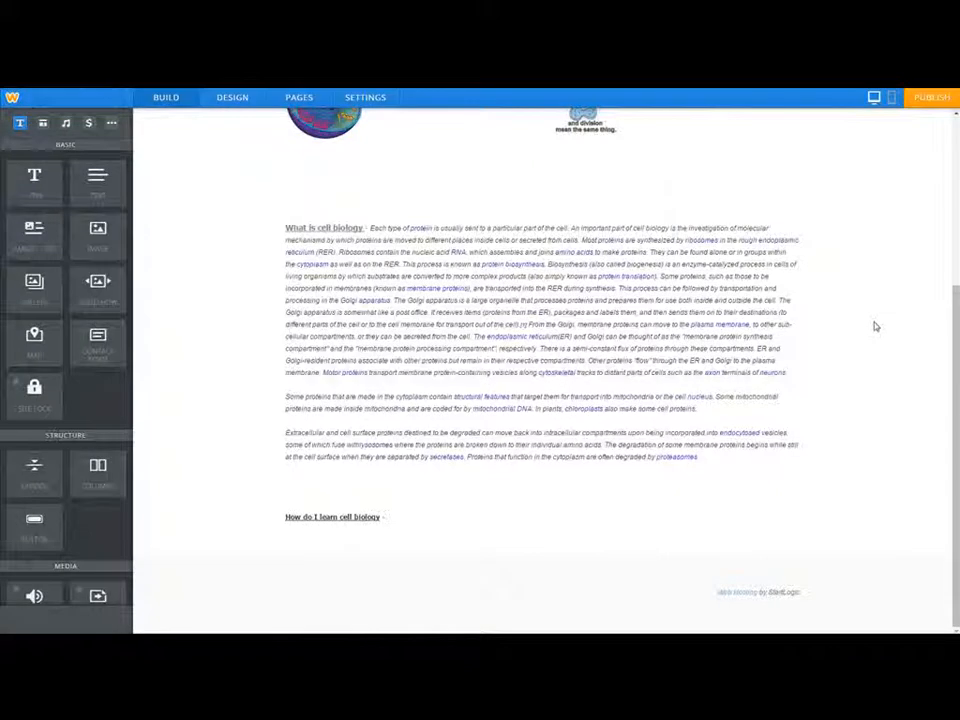
scroll(875, 326, up, 5)
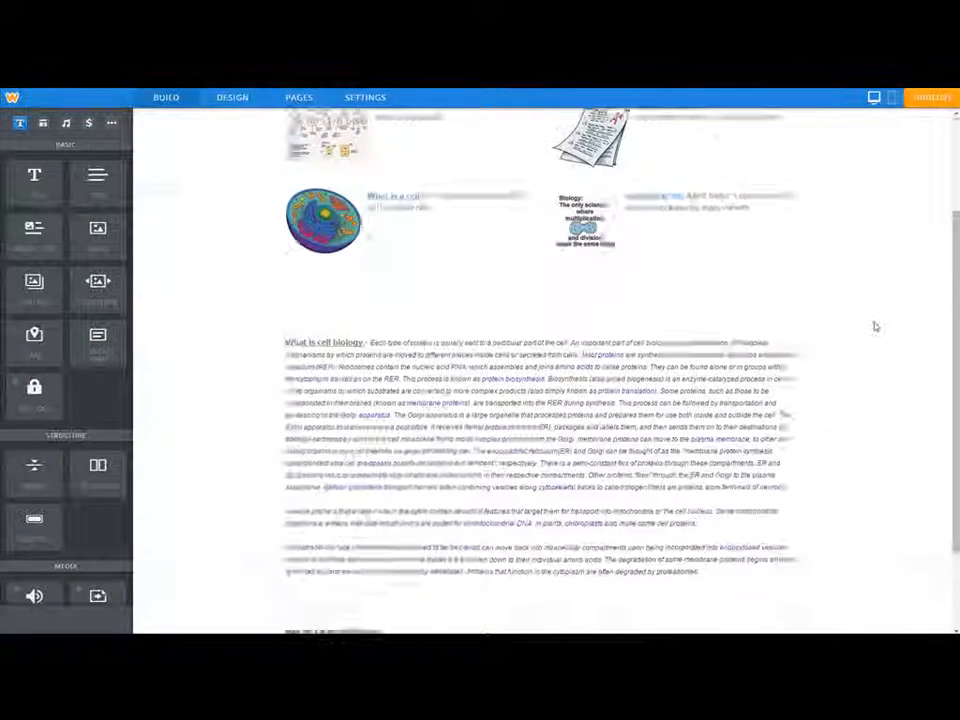